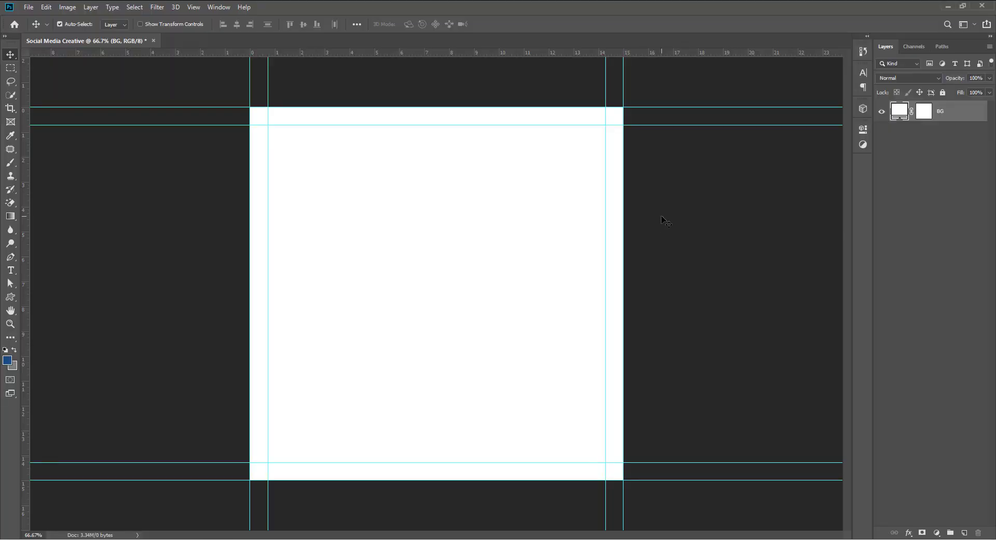
Step: Check the document's pixel dimensions and resolution in Image Size without changing them
key("ctrl+alt+i")
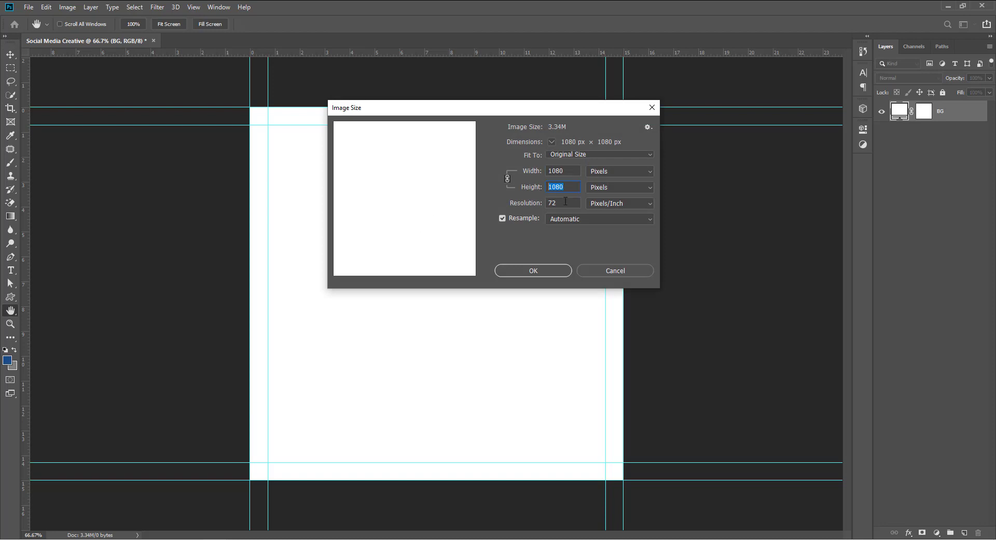
left_click(621, 272)
key("v")
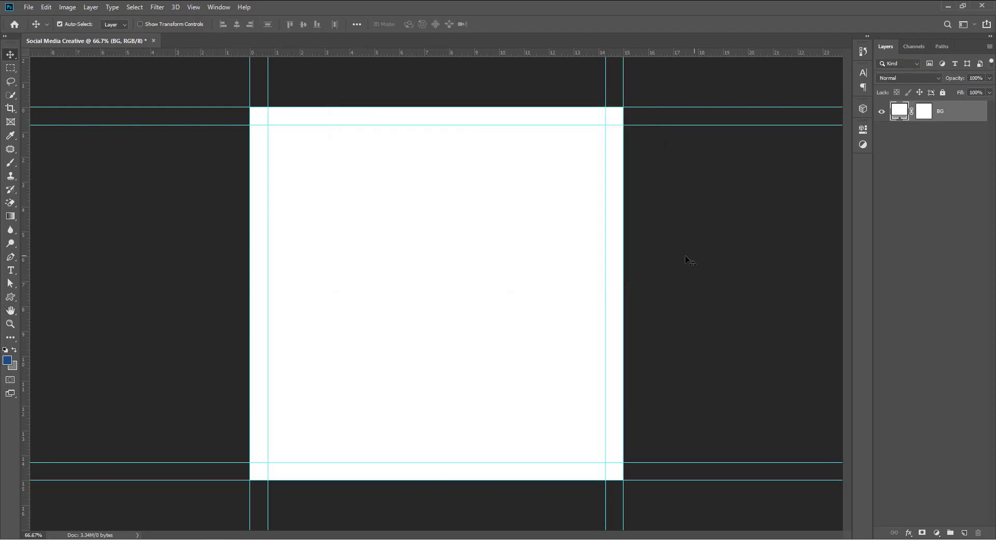
left_click(690, 253)
Step: Place the close-up burger image as an embedded layer centred on the canvas
left_click(29, 7)
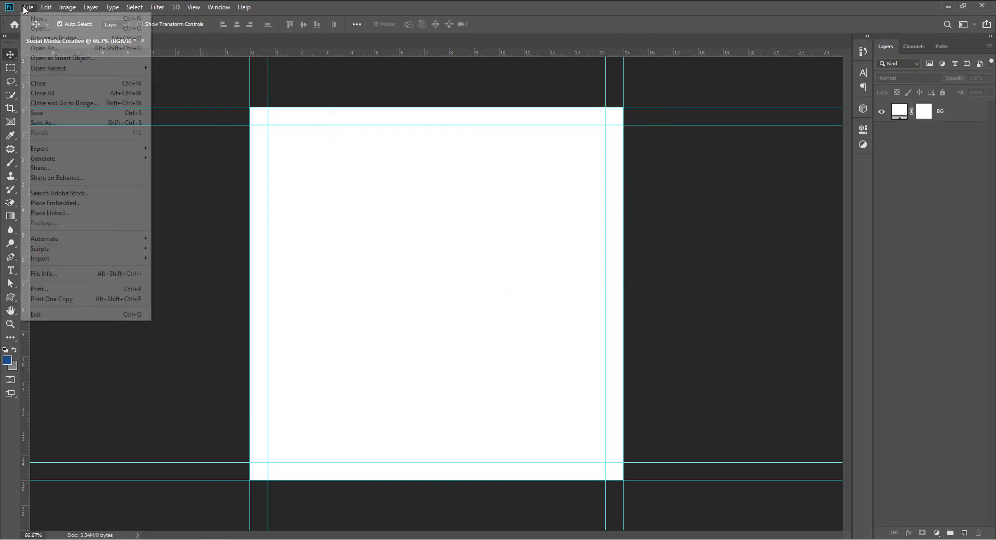
left_click(63, 193)
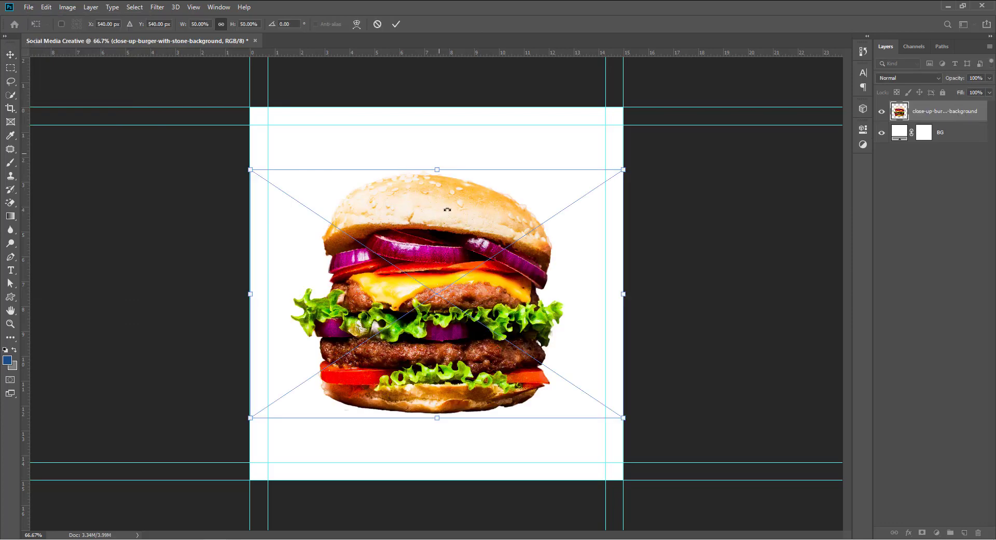
left_click(394, 25)
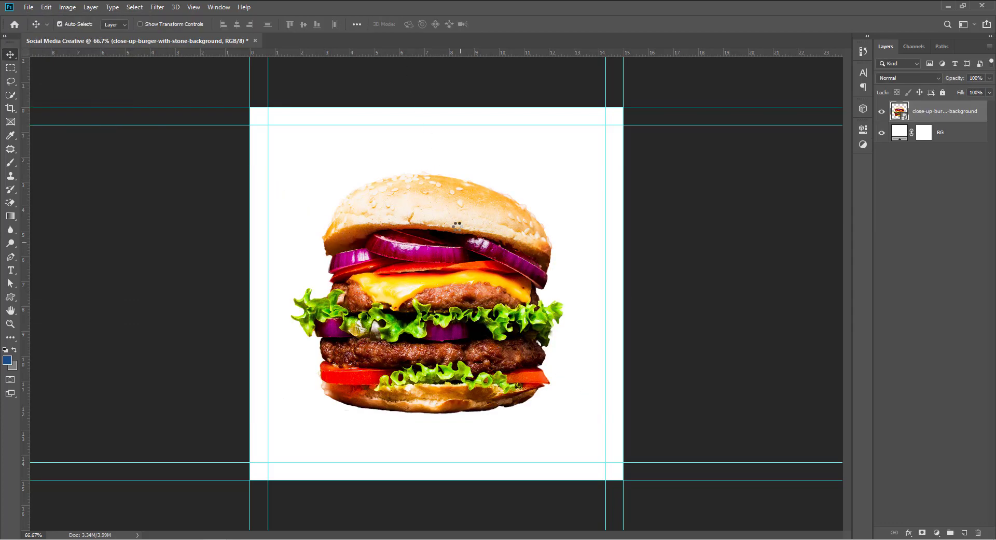
Step: Place the skateboard image near the canvas's lower edge and stack its layer beneath the burger layer
left_click(27, 7)
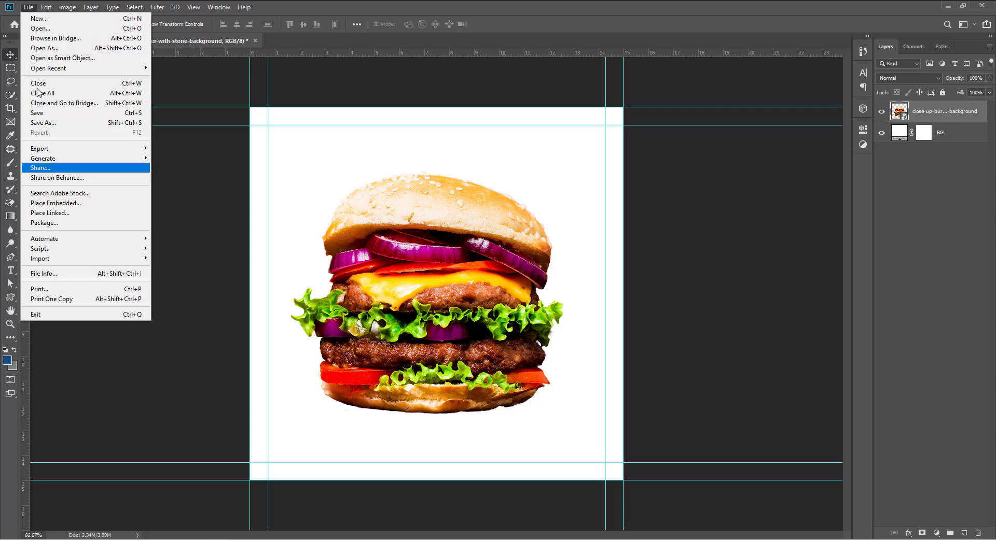
left_click(57, 203)
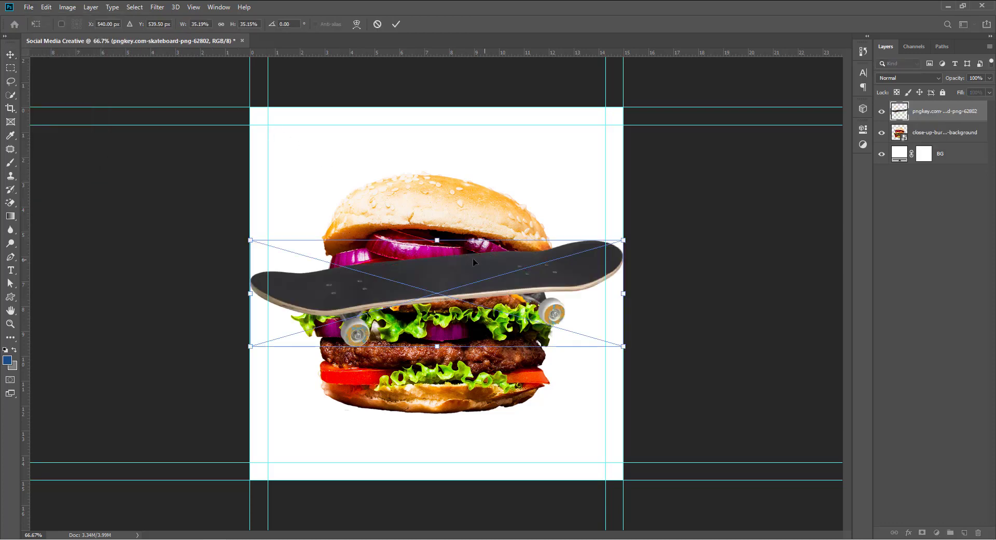
left_click_drag(472, 262, 490, 392)
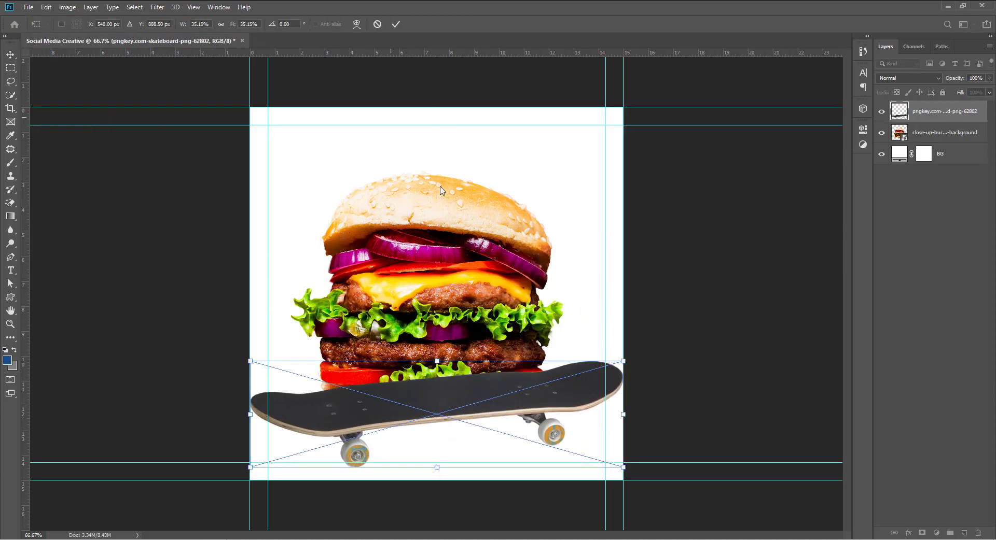
left_click(397, 25)
left_click_drag(960, 119, 960, 141)
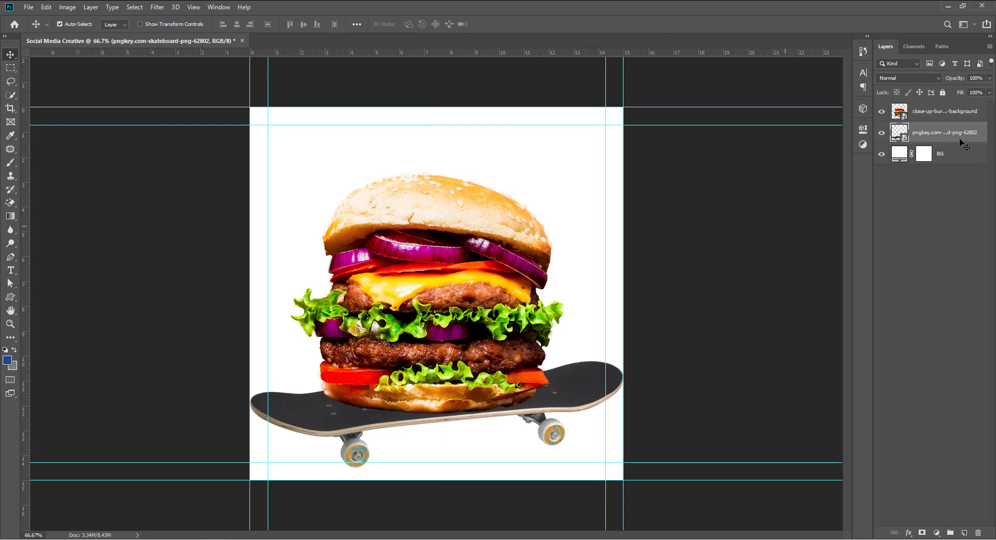
left_click_drag(467, 316, 474, 294)
key("ctrl+z")
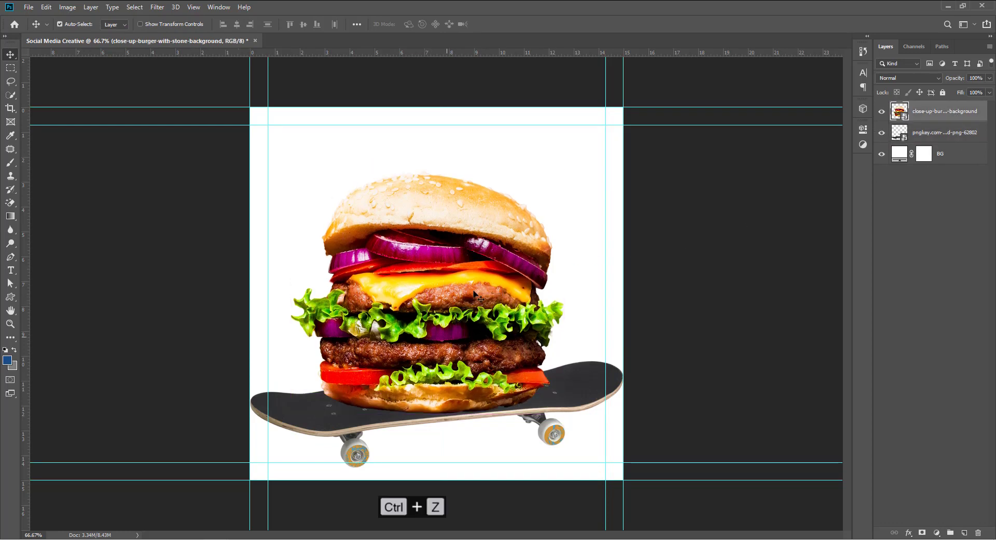
Step: Flip the burger and skateboard layers horizontally together and scale both down to about 80%
left_click(944, 135, "ctrl")
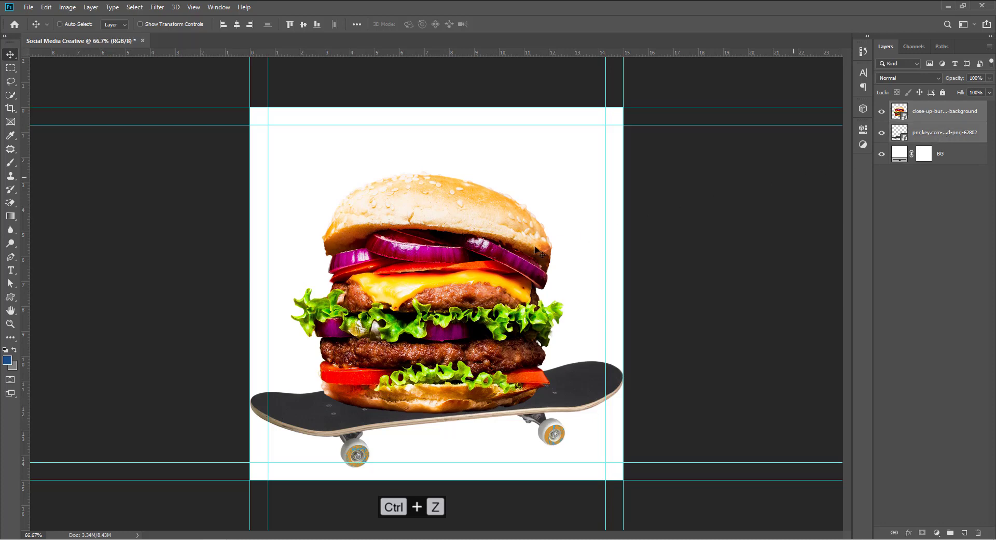
key("ctrl+t")
right_click(419, 279)
left_click(474, 407)
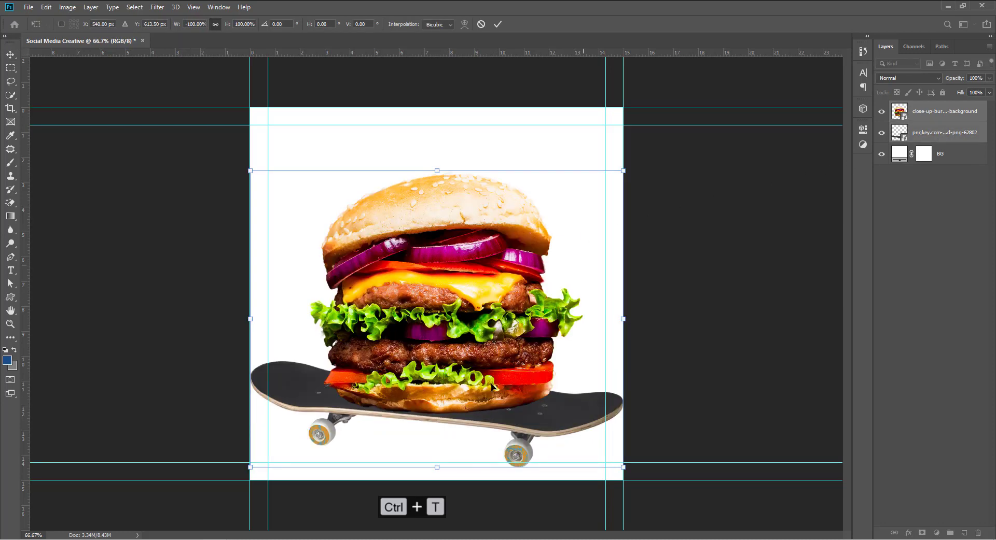
left_click_drag(622, 172, 581, 191)
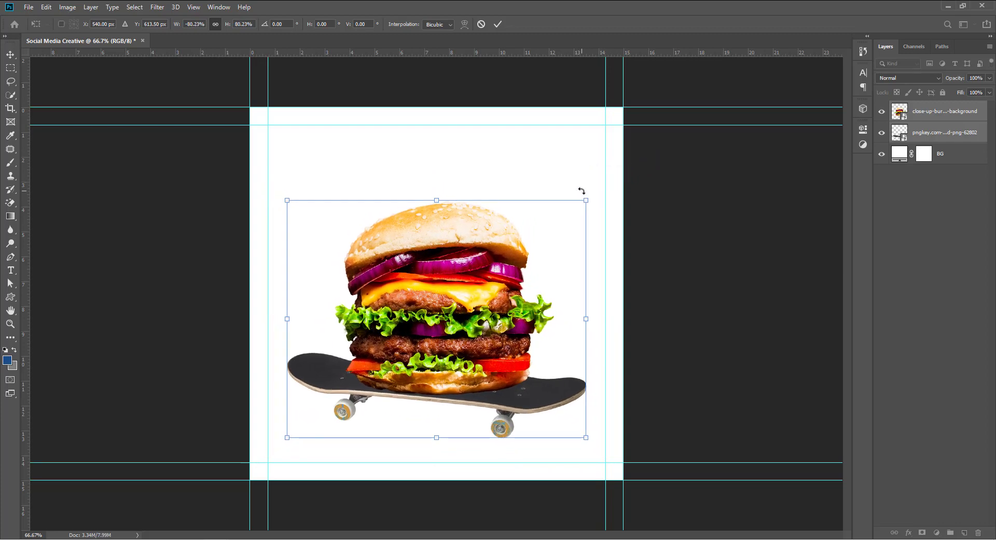
key("Return")
left_click(666, 291)
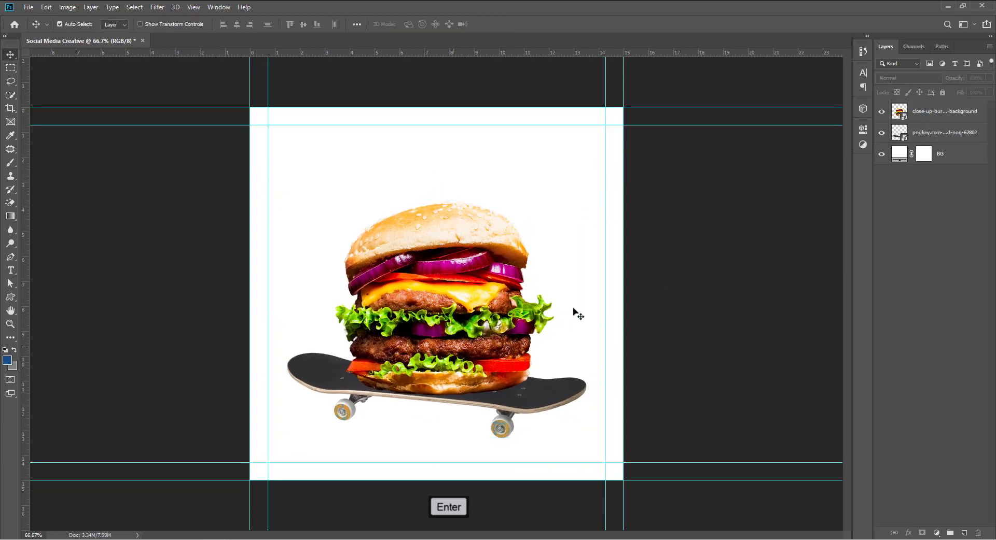
Step: Create a new empty layer between the skateboard layer and the burger layer
mouse_move(423, 342)
left_mouse_down()
mouse_move(423, 324)
mouse_move(422, 337)
left_mouse_up()
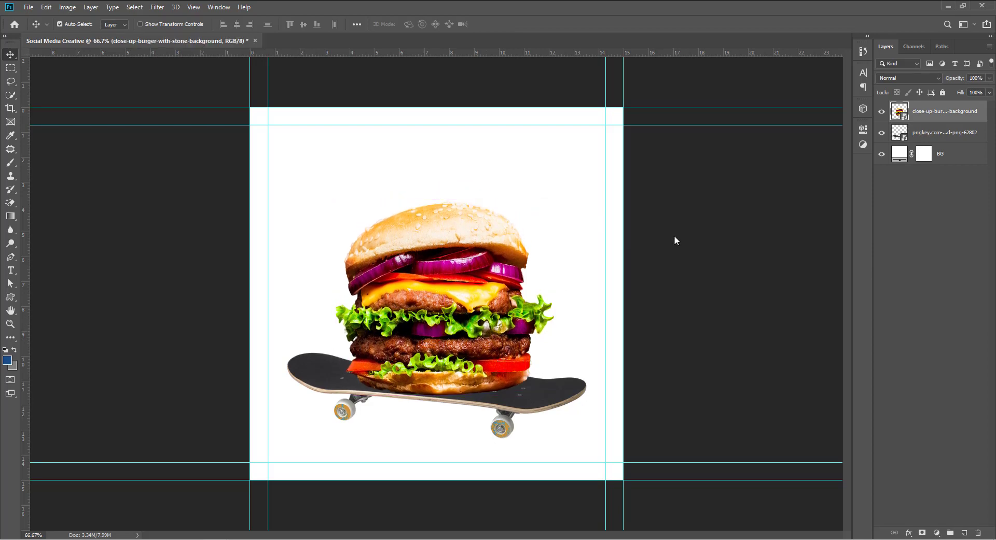
left_click(926, 135)
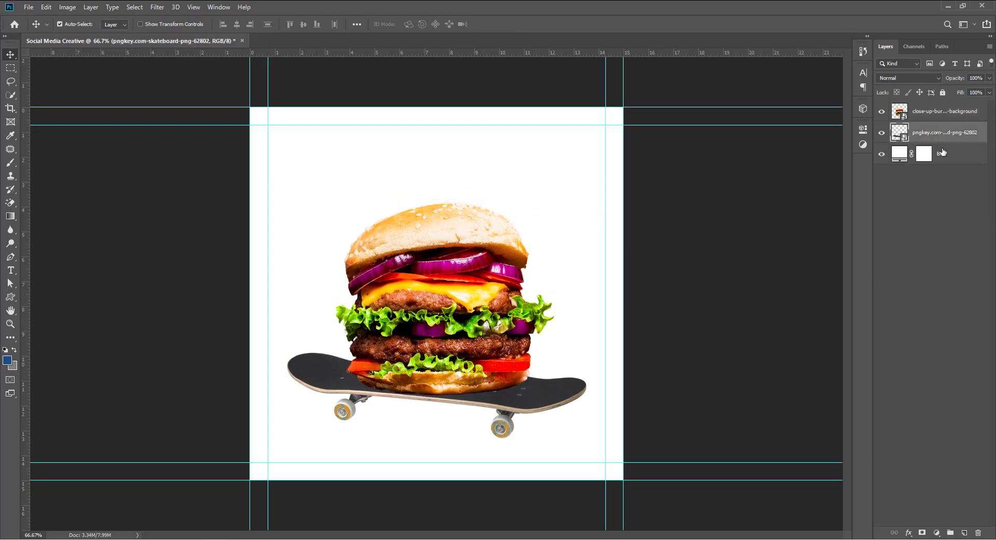
key("ctrl+shift+n")
key("Return")
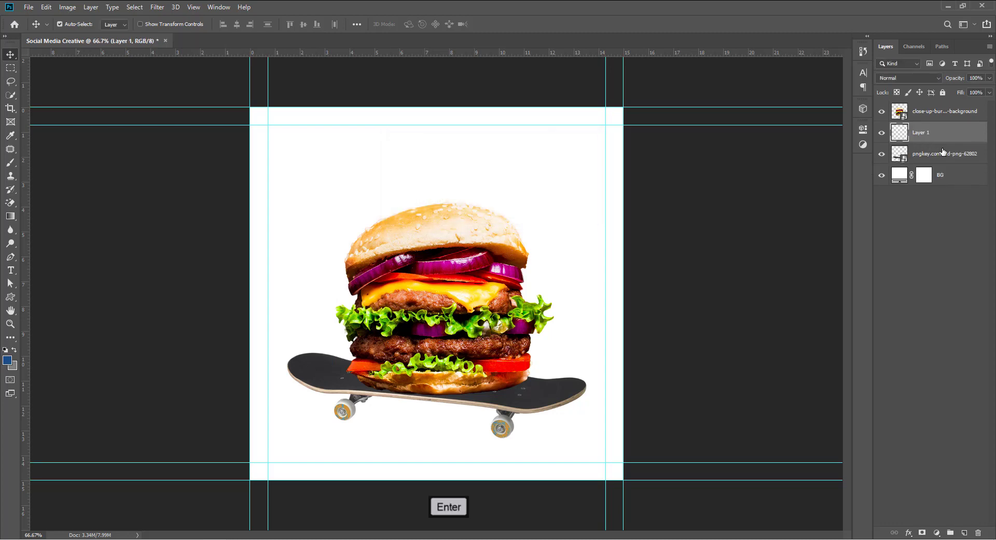
Step: Set the background colour to black, hex 000000
left_click(9, 363)
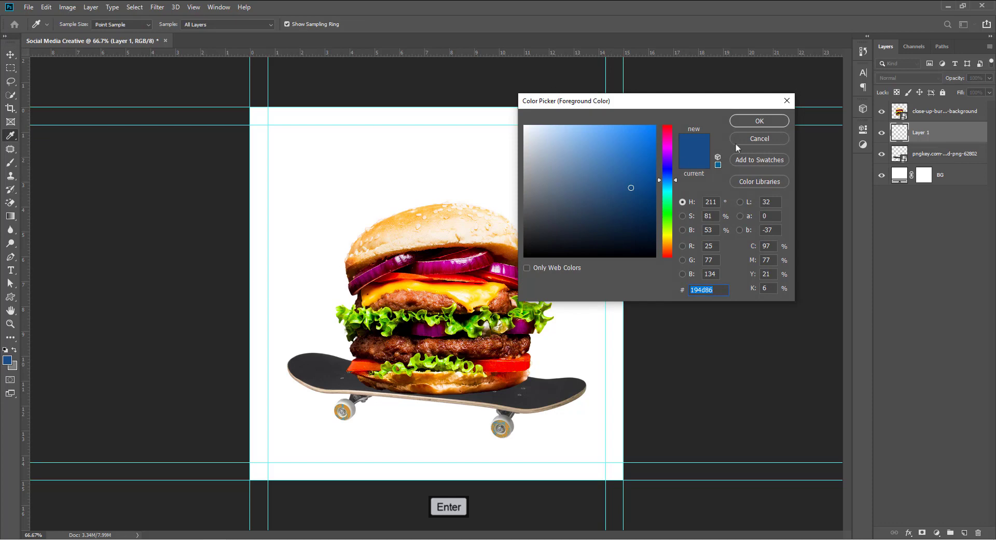
left_click(759, 138)
key("v")
left_click(13, 368)
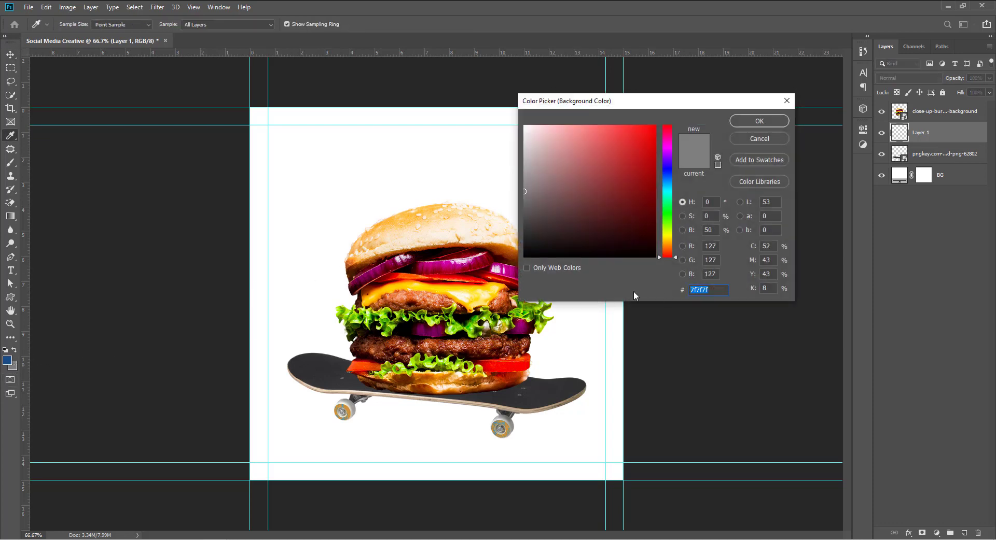
left_click_drag(568, 164, 485, 105)
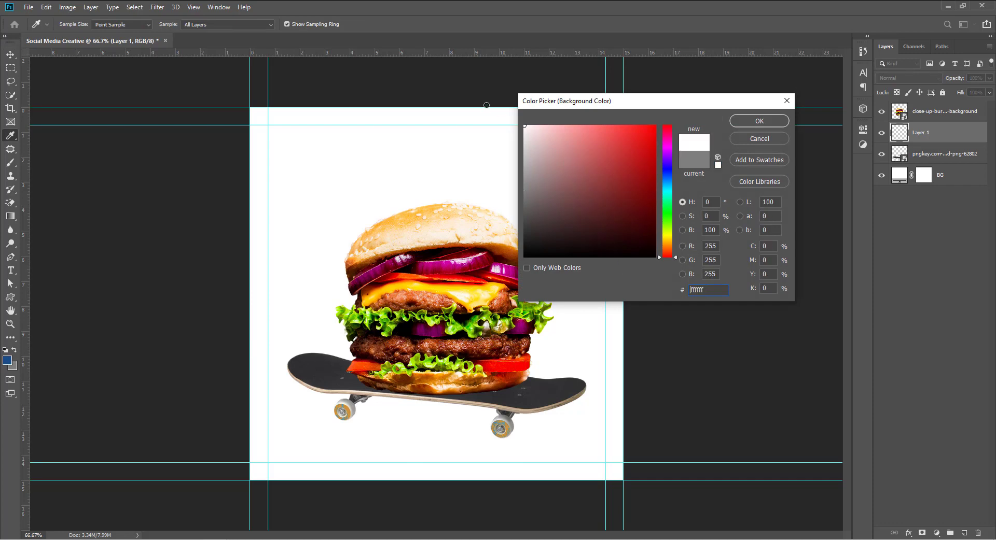
type("000000")
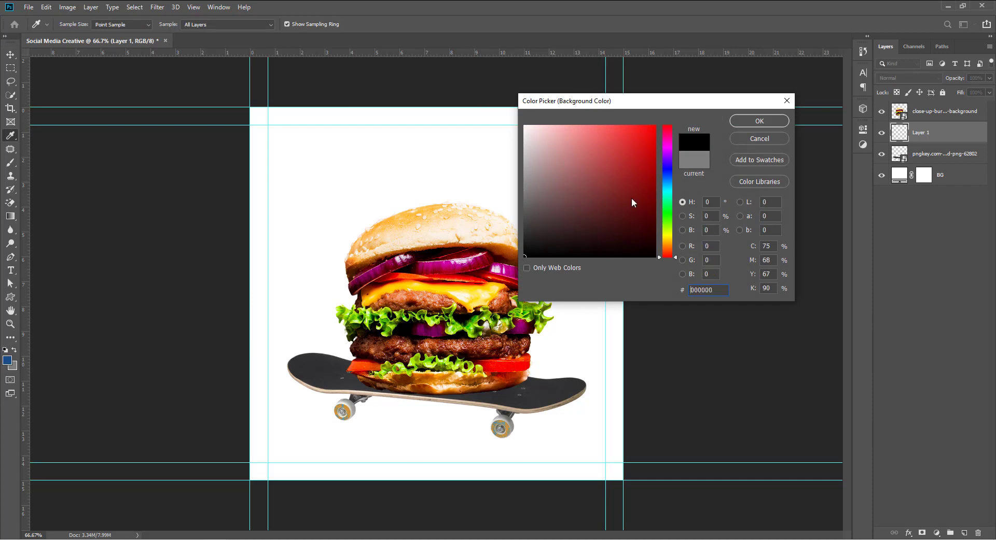
left_click(758, 121)
key("v")
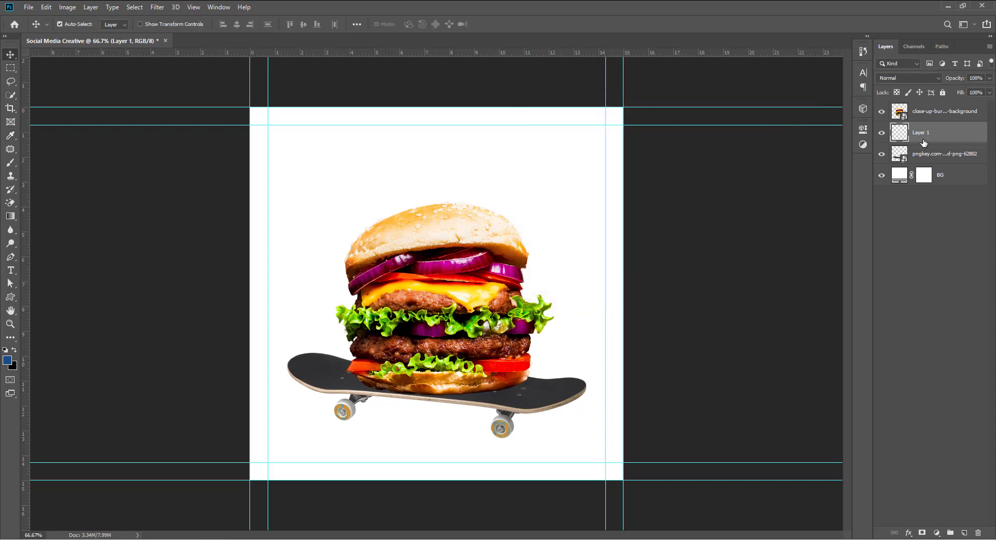
Step: Paint one large soft black brush dab on the new layer, behind the lower part of the burger
key("b")
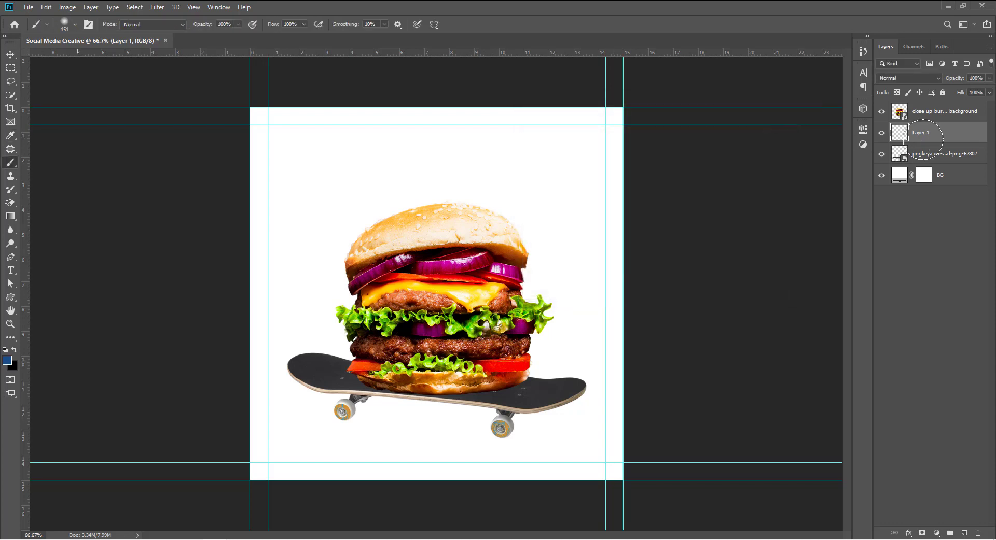
left_click_drag(424, 290, 457, 294)
left_click(429, 366)
Step: Squash and stretch the black dab into a thin, wide elliptical shadow just below the skateboard deck
key("ctrl+t")
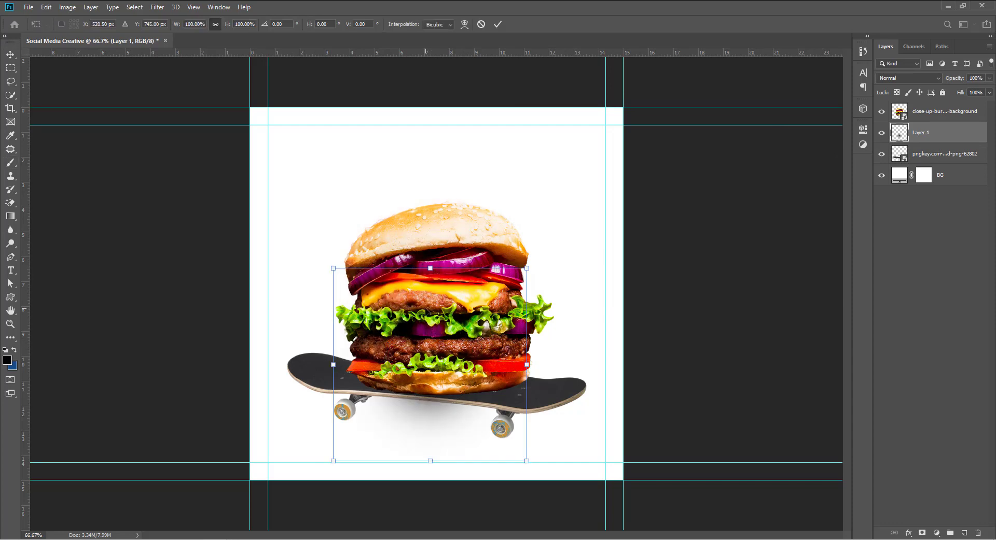
mouse_move(421, 348)
left_mouse_down()
mouse_move(418, 162)
mouse_move(417, 171)
left_mouse_up()
left_click_drag(423, 124, 422, 253)
left_click_drag(407, 290, 405, 433)
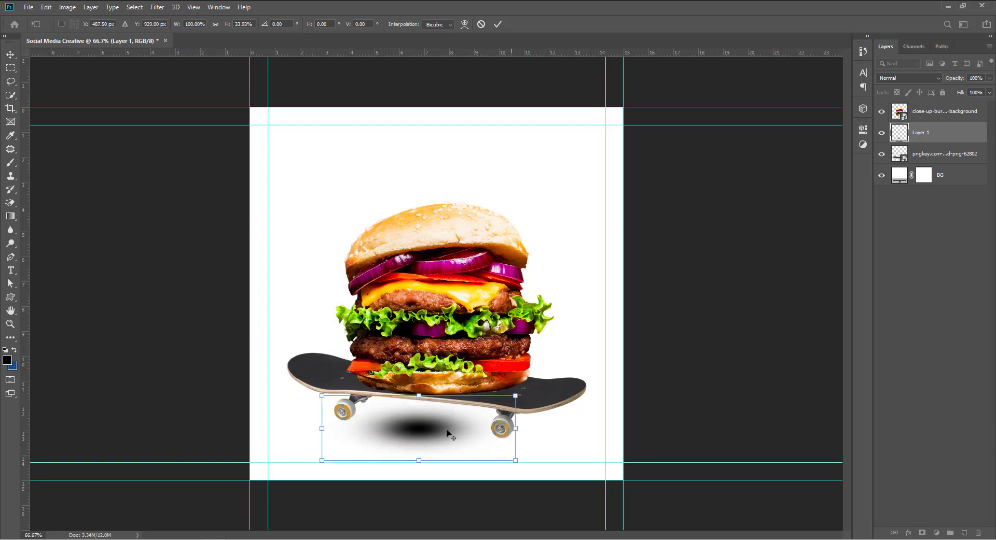
left_click_drag(516, 430, 539, 430)
left_click_drag(418, 396, 419, 430)
key("Return")
Step: Stack the shadow layer beneath the skateboard layer and scale it to about 49% under the skateboard's left wheel
scroll(363, 414, "up", 6)
key("ctrl+bracketleft")
key("ctrl+t")
left_click_drag(686, 440, 507, 440)
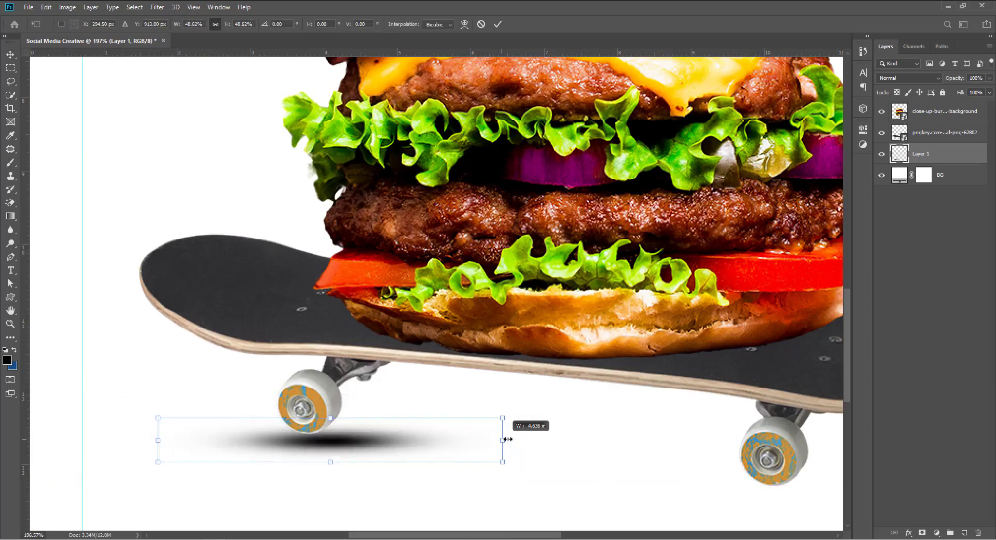
mouse_move(389, 448)
left_mouse_down()
mouse_move(397, 437)
mouse_move(386, 438)
left_mouse_up()
key("Return")
scroll(280, 398, "down", 5)
Step: Copy the wheel shadow to the skateboard's right wheel, then duplicate that copy and send the duplicate one layer lower
left_click_drag(316, 410, 602, 440)
scroll(648, 415, "down", 1)
key("ctrl+j")
key("ctrl+bracketleft")
Step: Enlarge the duplicate into a canvas-wide floor shadow tilted about 4.4° along the skateboard, and lower its opacity
key("ctrl+t")
scroll(581, 414, "down", 4)
left_click_drag(547, 410, 613, 410)
left_click_drag(427, 404, 365, 390)
left_click_drag(576, 414, 713, 414)
left_click_drag(724, 376, 726, 397)
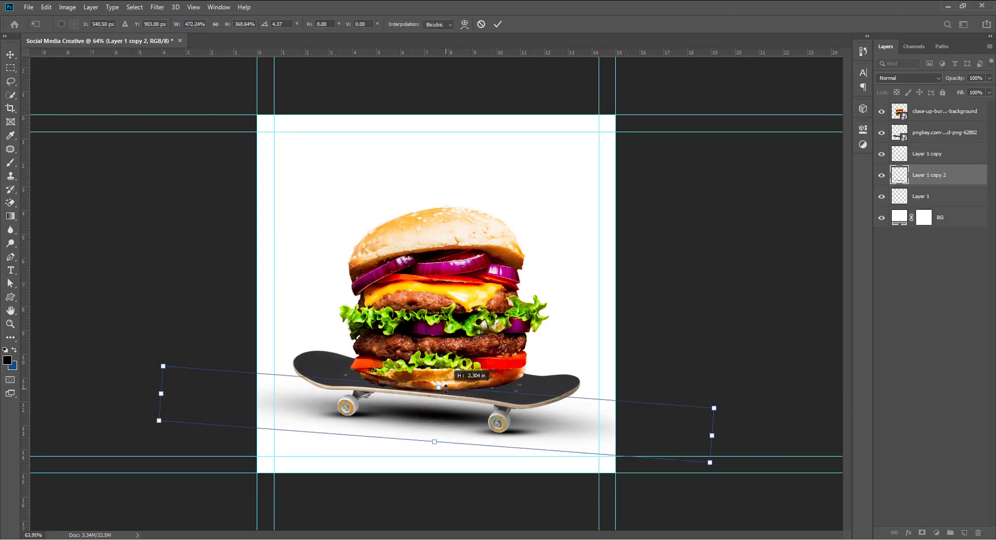
left_click_drag(712, 435, 810, 453)
key("Return")
left_click_drag(954, 78, 933, 78)
left_click(714, 373)
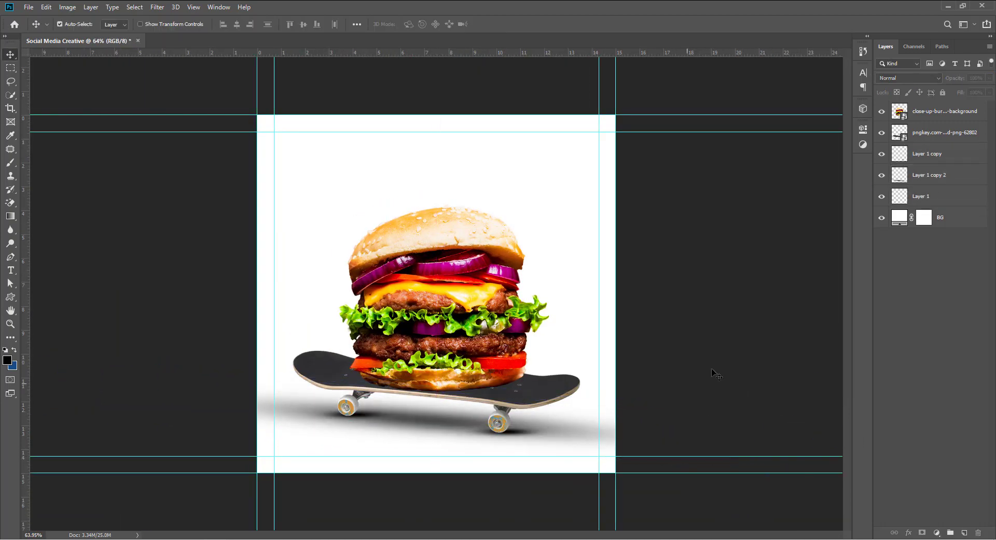
Step: Adjust the two wheel shadows with Free Transform and stack the wide floor shadow layer below both of them
scroll(436, 423, "up", 7)
left_click(596, 440)
left_click(693, 433, "shift")
key("ctrl+t")
key("Return")
left_click(596, 440)
left_click(282, 406)
key("ctrl+bracketleft")
left_click(941, 175)
left_click(942, 157, "shift")
left_click(711, 376)
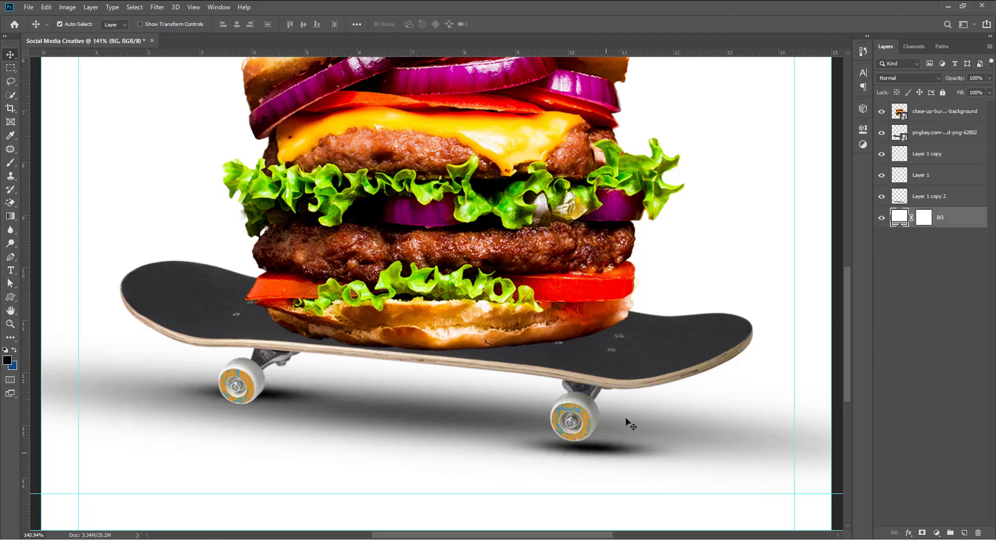
Step: Shift the two small shadows closer beneath their wheels and adjust the opacity of both shadow layers
left_click_drag(284, 391, 306, 401)
left_click_drag(602, 441, 593, 441)
left_click(940, 176, "shift")
left_click_drag(954, 78, 894, 82)
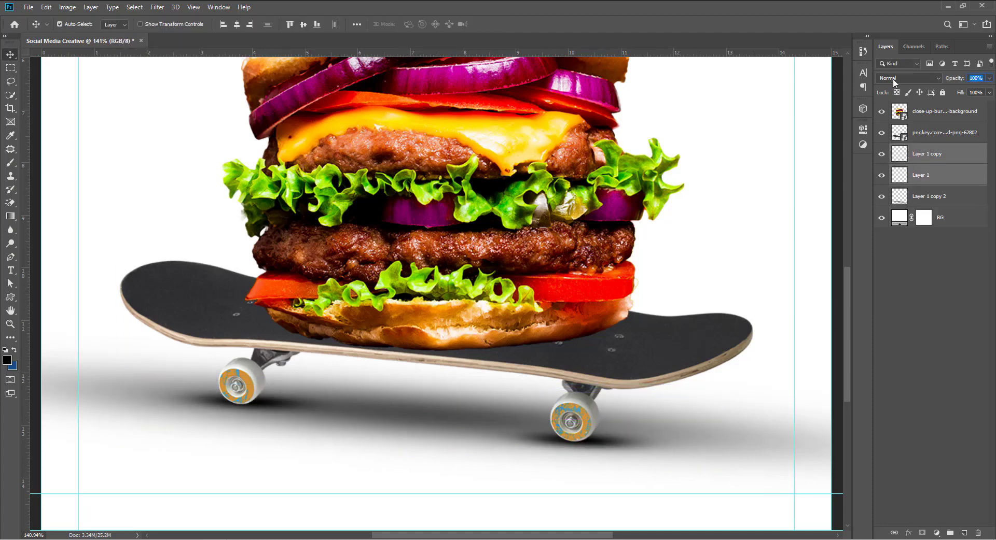
left_click(711, 374)
Step: On a new layer above the skateboard, paint a soft black dab and flatten it into a wide shadow under the burger
left_click_drag(612, 324, 536, 316)
left_click(920, 135)
key("ctrl+shift+n")
key("Return")
key("b")
left_click(431, 269)
key("ctrl+t")
left_click_drag(451, 407, 511, 407)
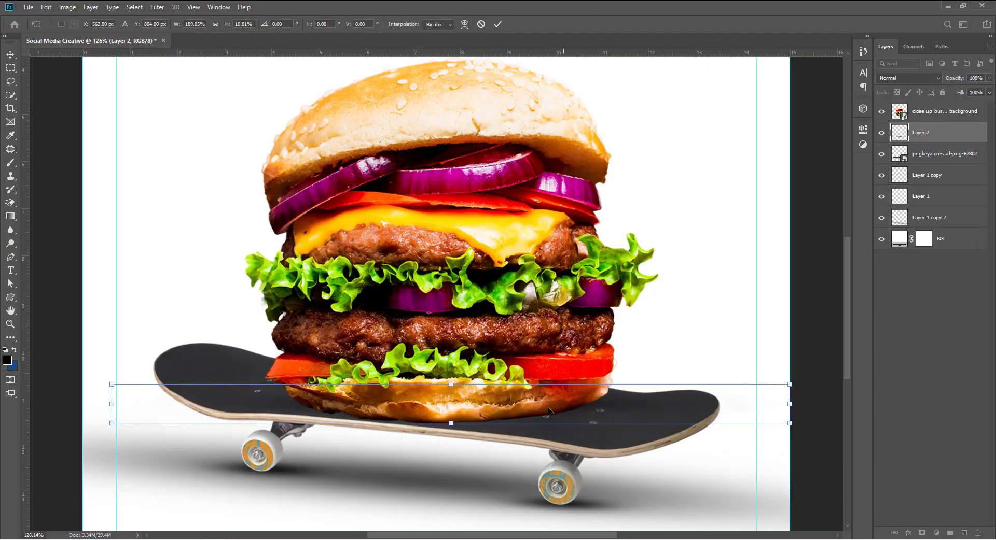
left_click_drag(610, 357, 612, 363)
left_click_drag(441, 399, 429, 397)
key("Return")
Step: Set the burger's contact shadow to Multiply and refine its width and position under the bottom bun
left_click(909, 77)
left_click(889, 118)
key("ctrl+t")
left_click_drag(596, 409, 555, 409)
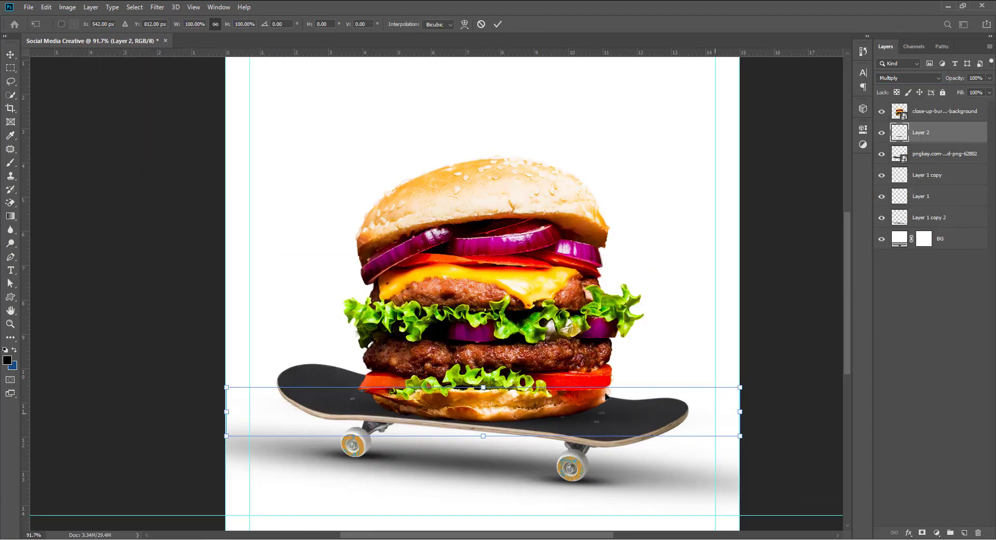
left_click_drag(727, 402, 753, 402)
mouse_move(458, 416)
left_mouse_down()
mouse_move(456, 402)
mouse_move(457, 414)
left_mouse_up()
key("Return")
Step: Duplicate the burger's contact shadow and merge the two shadow layers into one
key("ctrl+j")
left_click(925, 155, "shift")
key("ctrl+t")
key("Return")
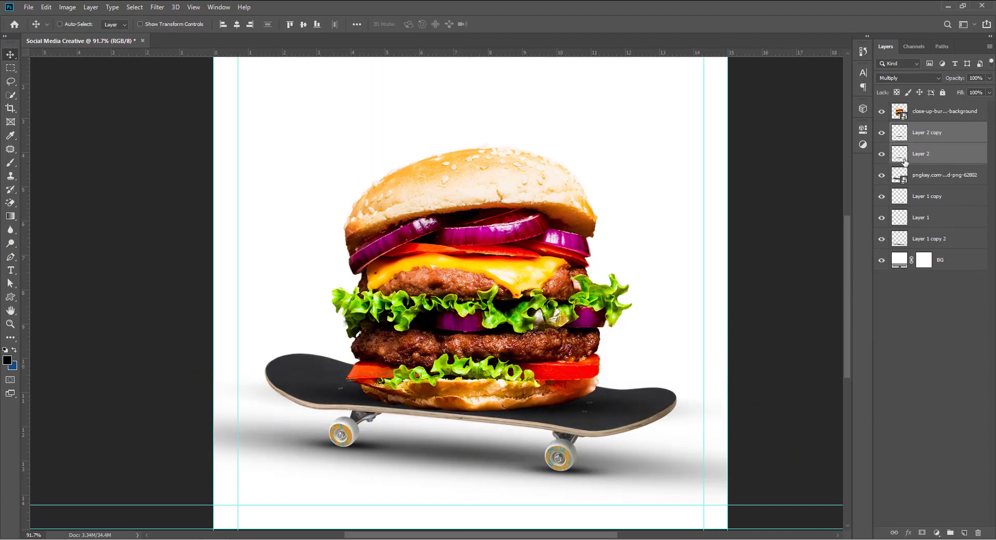
key("ctrl+e")
Step: Add a layer mask to the merged burger shadow and paint out its spill beyond both ends of the skateboard
left_click(880, 134)
left_click(921, 533)
key("b")
left_click_drag(721, 404, 710, 414)
left_click_drag(244, 404, 306, 497)
left_click(907, 115)
left_click(882, 113)
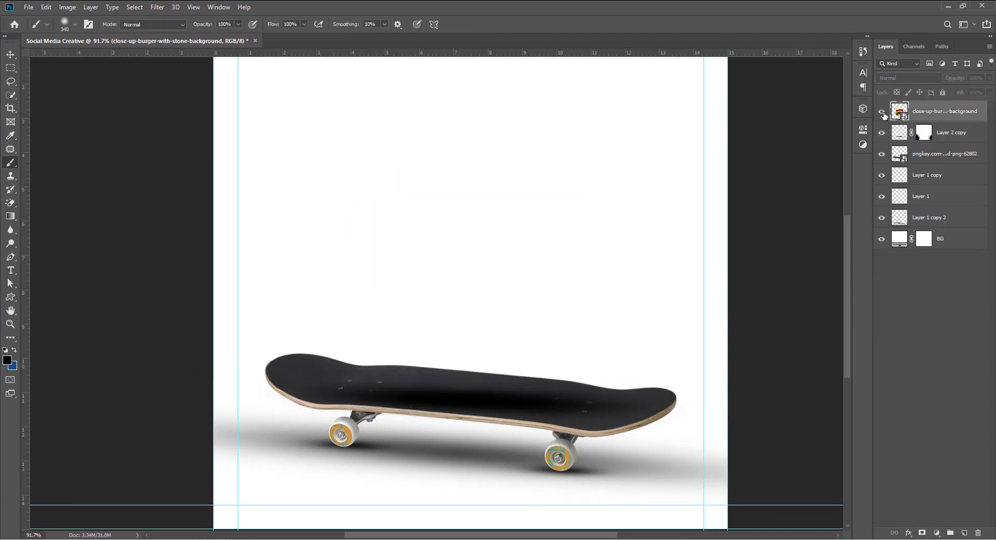
left_click(881, 113)
left_click(937, 532)
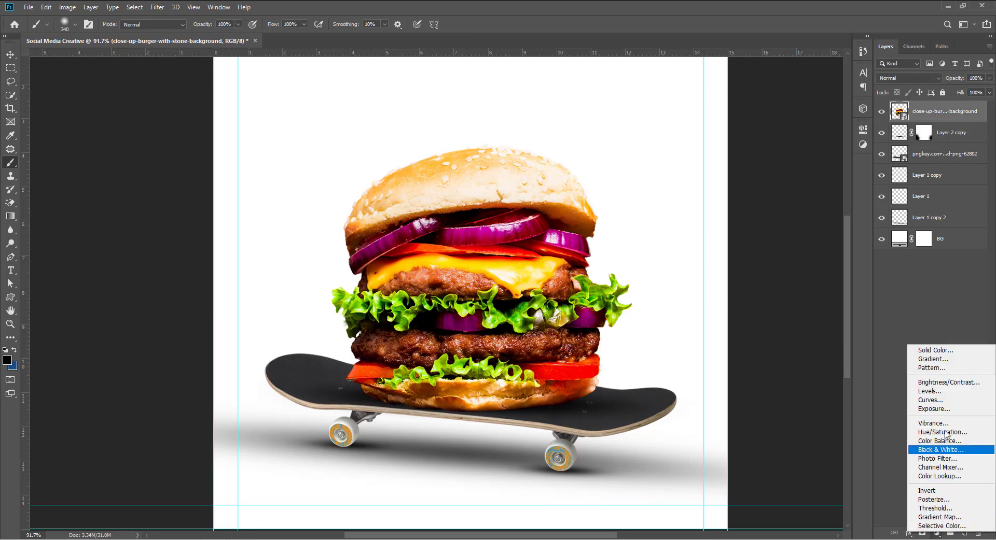
left_click(928, 392)
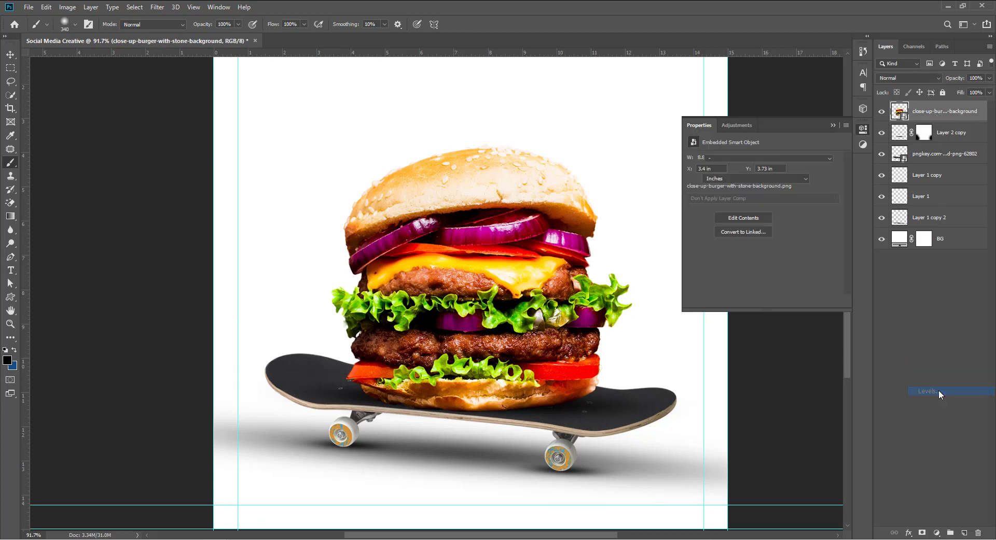
left_click(773, 302)
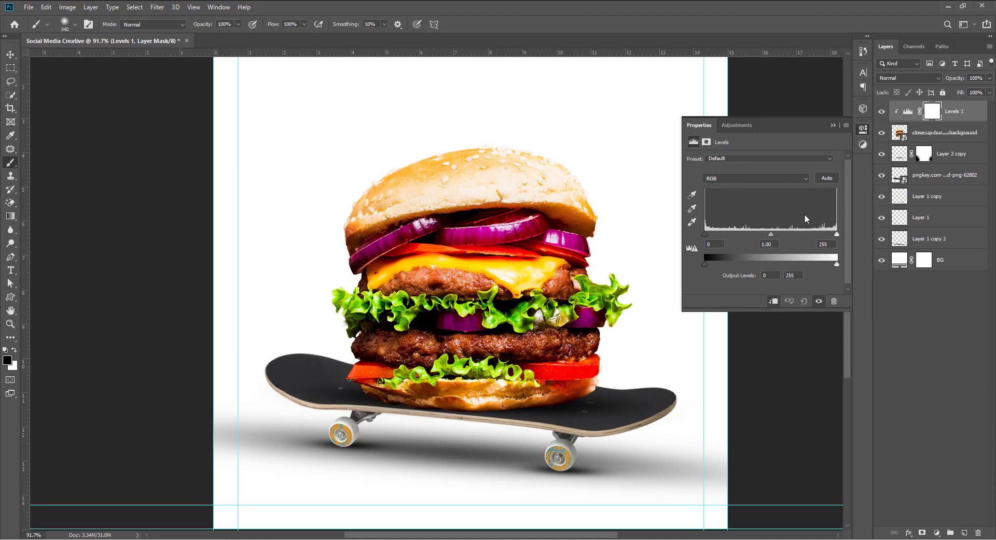
left_click(832, 126)
key("Delete")
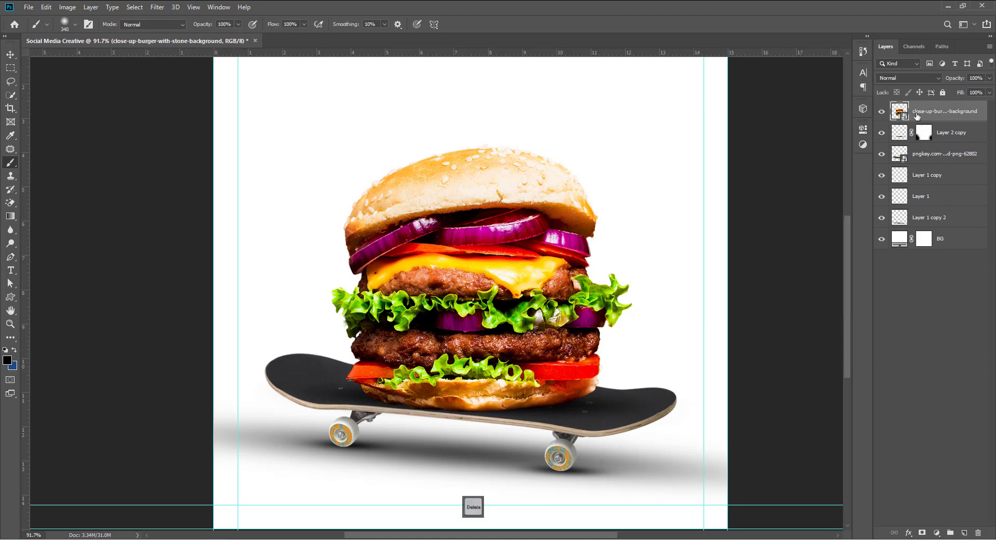
Step: On a new layer clipped to the skateboard, paint soft black shading along the underside of the wheel beneath the raised tail
left_click(932, 161)
key("ctrl+shift+n")
key("Return")
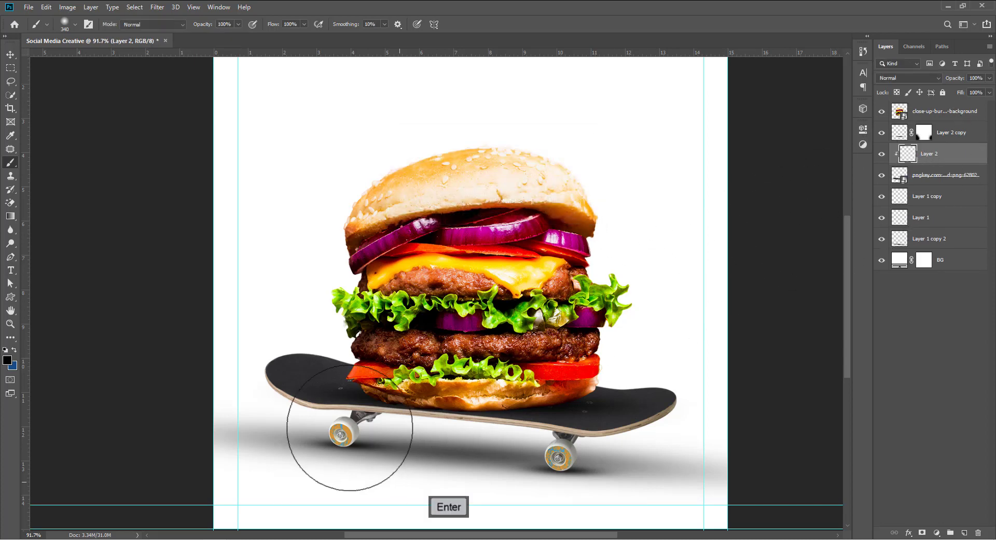
left_click_drag(330, 419, 399, 462)
left_click_drag(399, 461, 389, 366)
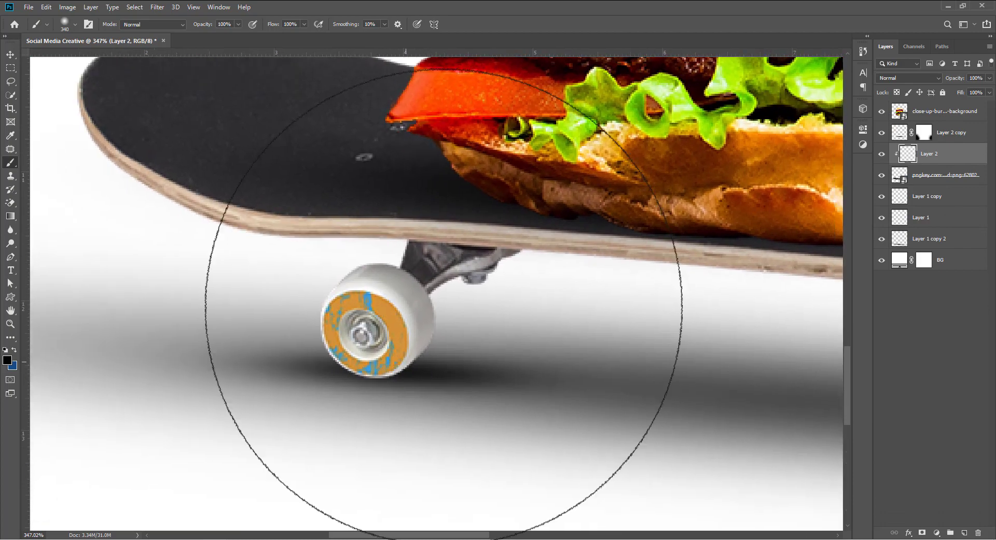
left_click_drag(466, 282, 238, 322)
key("ctrl+z")
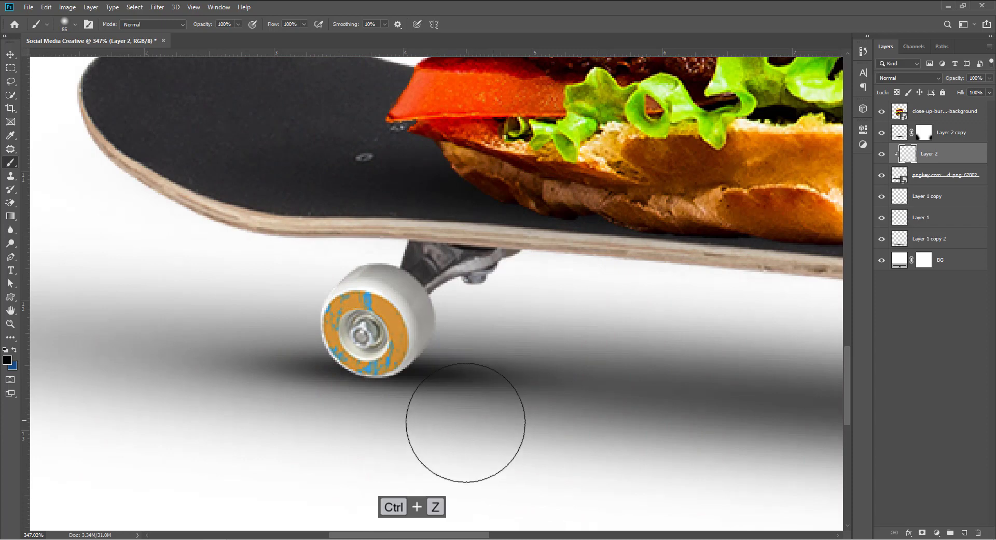
left_click_drag(479, 413, 444, 381)
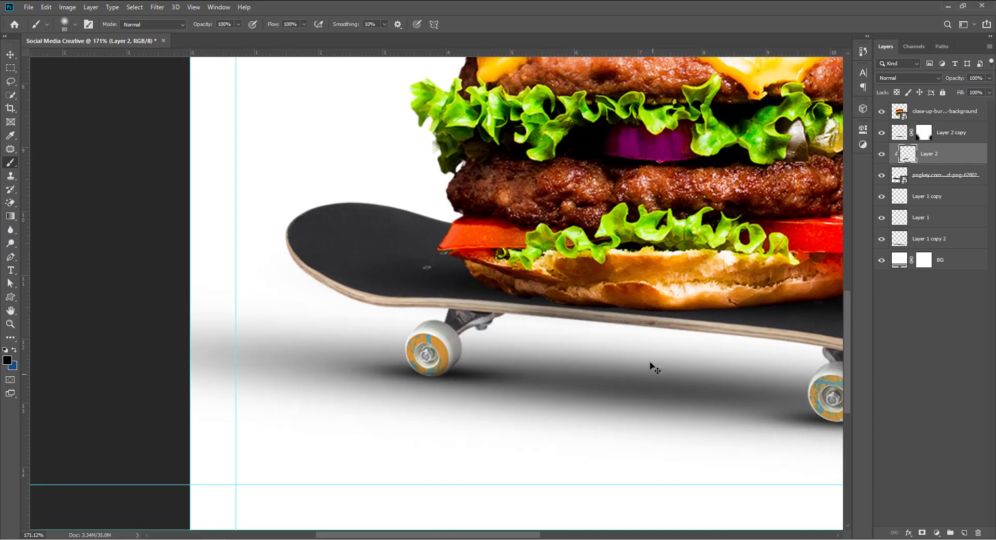
Step: Paint the same soft shading under the other skateboard wheel and toggle the shading layer to compare it
scroll(437, 406, "up", 3)
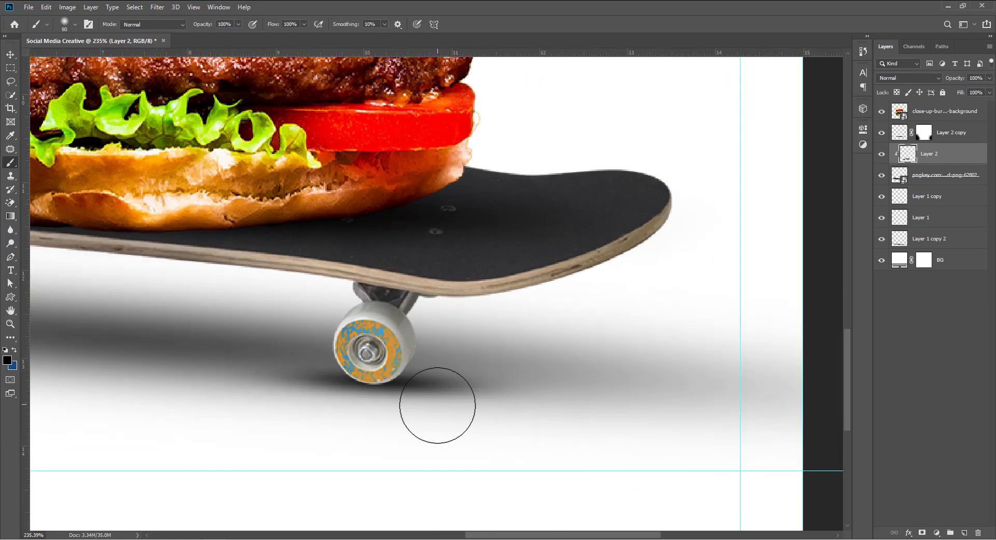
scroll(498, 407, "down", 3)
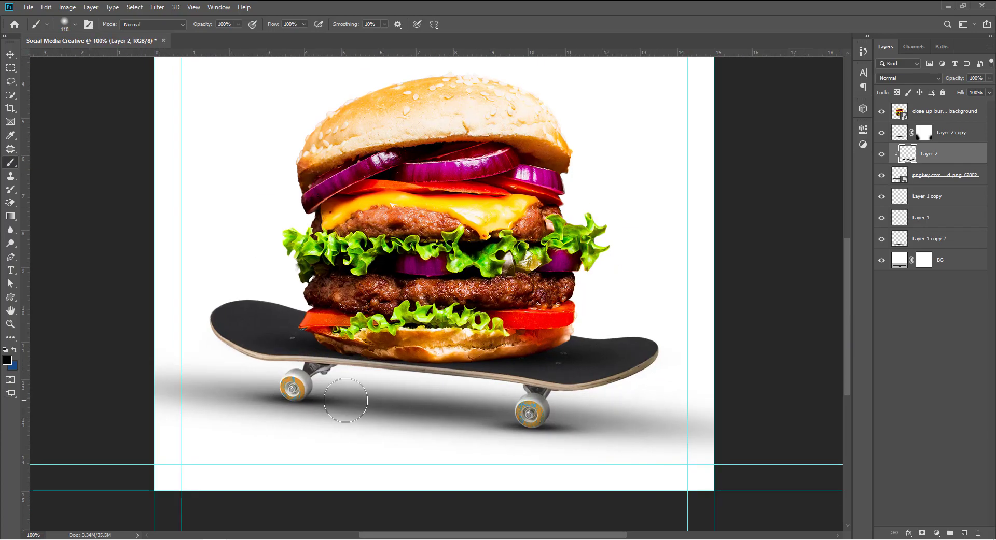
left_click_drag(345, 401, 320, 401)
left_click(881, 155)
left_click(881, 155)
mouse_move(483, 315)
left_mouse_down()
mouse_move(505, 330)
mouse_move(495, 327)
left_mouse_up()
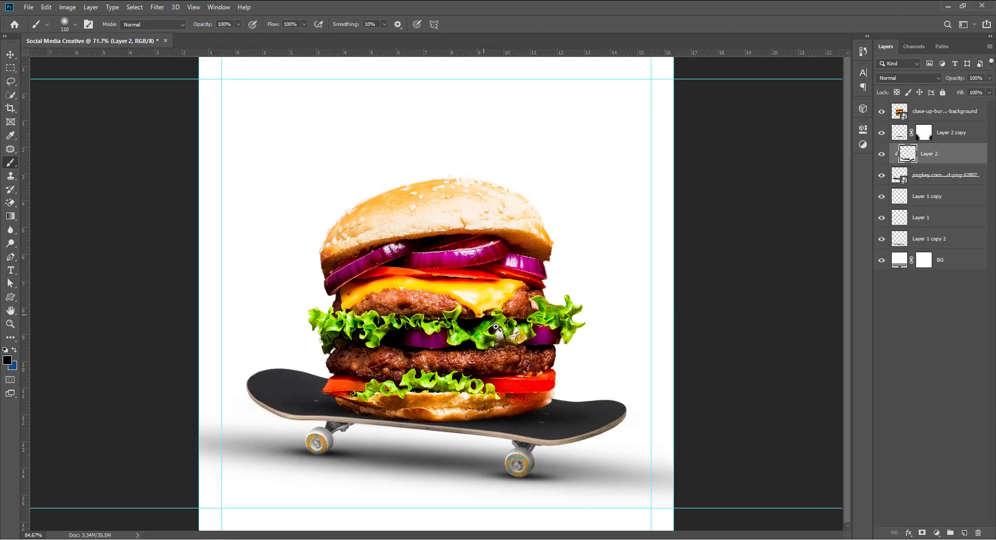
Step: On a new layer clipped to the burger, paint soft black shading along the lower edge of the bottom bun
left_click(952, 115)
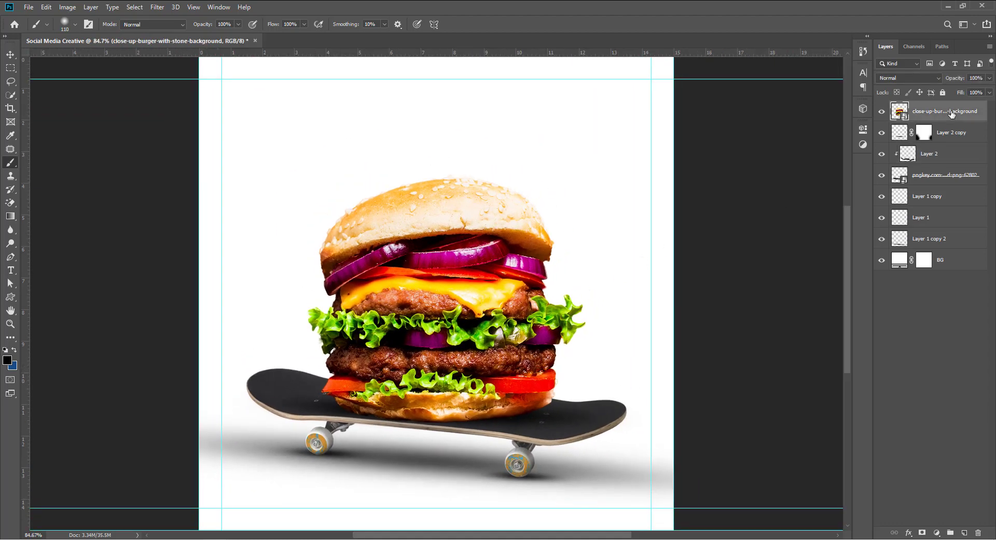
key("ctrl+shift+n")
key("Return")
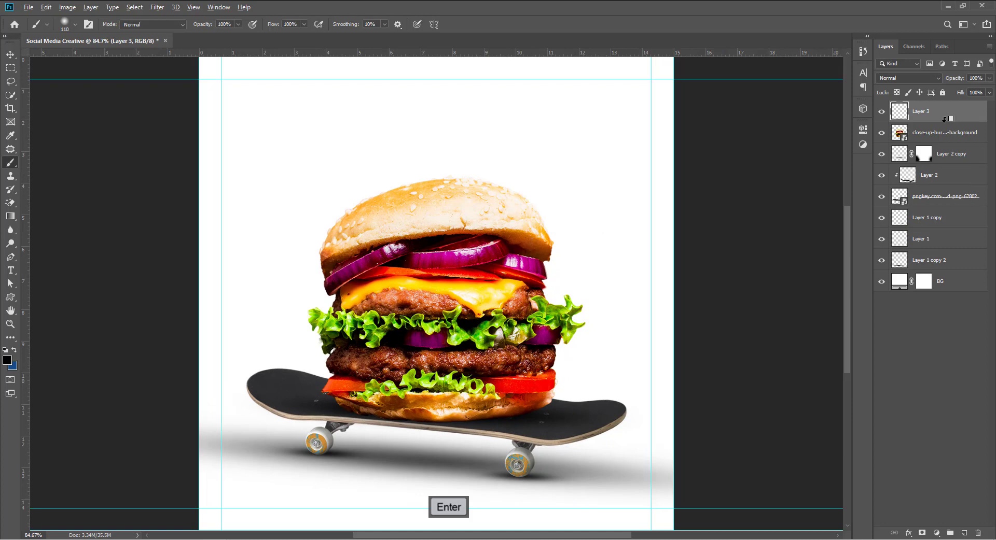
left_click_drag(487, 386, 542, 419)
left_click_drag(542, 419, 526, 343)
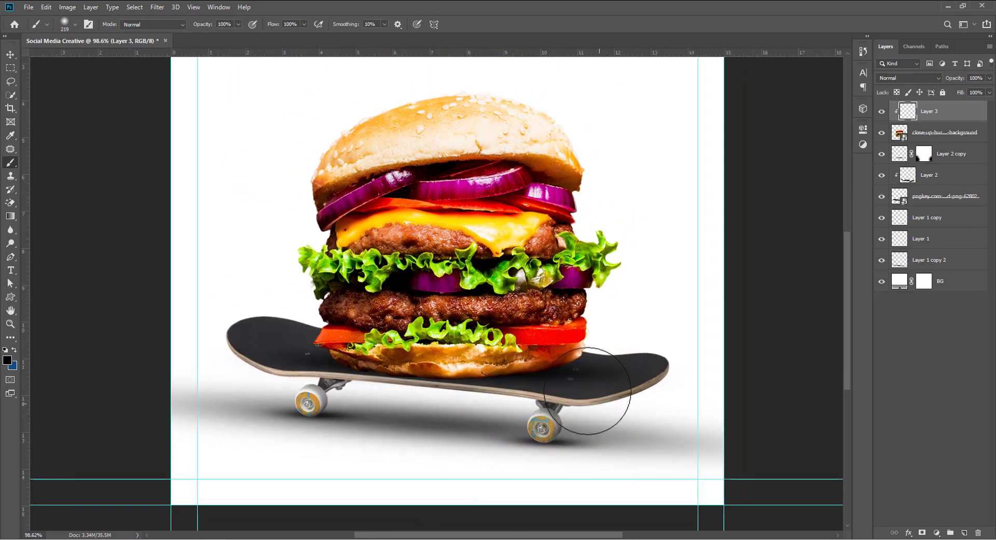
key("ctrl+z")
mouse_move(533, 435)
left_mouse_down()
mouse_move(471, 446)
mouse_move(611, 382)
mouse_move(636, 424)
mouse_move(567, 418)
mouse_move(343, 440)
mouse_move(354, 431)
mouse_move(285, 406)
left_mouse_up()
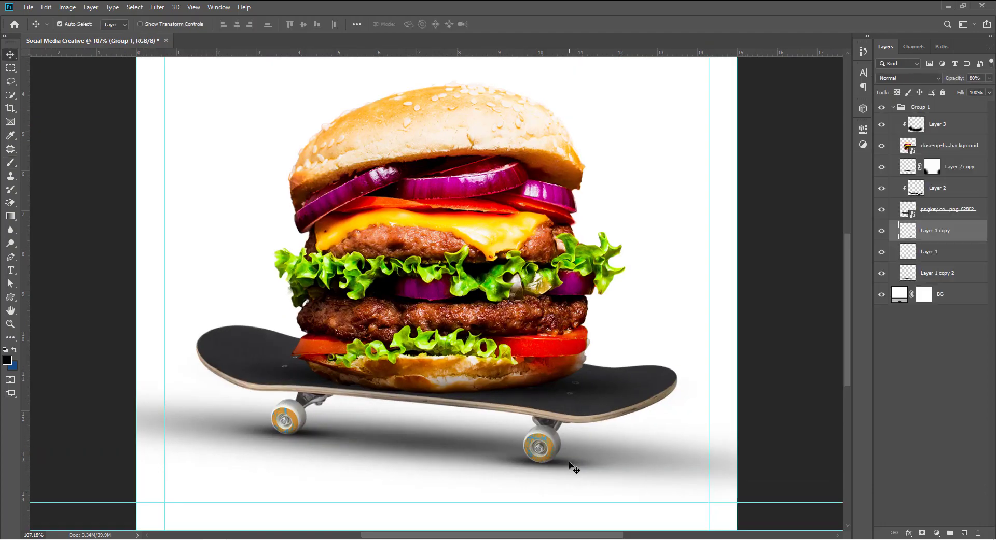
Step: Transform the wheel shadow on Layer 1 copy to fit closely beneath the skateboard wheel
scroll(569, 463, "up", 4)
key("ctrl+t")
left_click_drag(684, 460, 657, 461)
key("Return")
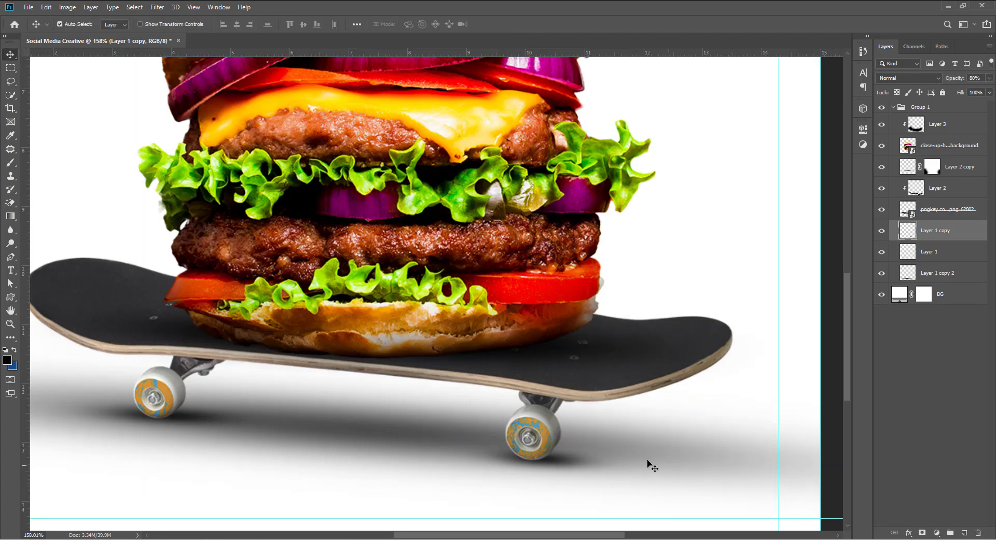
key("ctrl+t")
left_click_drag(595, 463, 598, 467)
left_click_drag(669, 437, 666, 432)
key("Return")
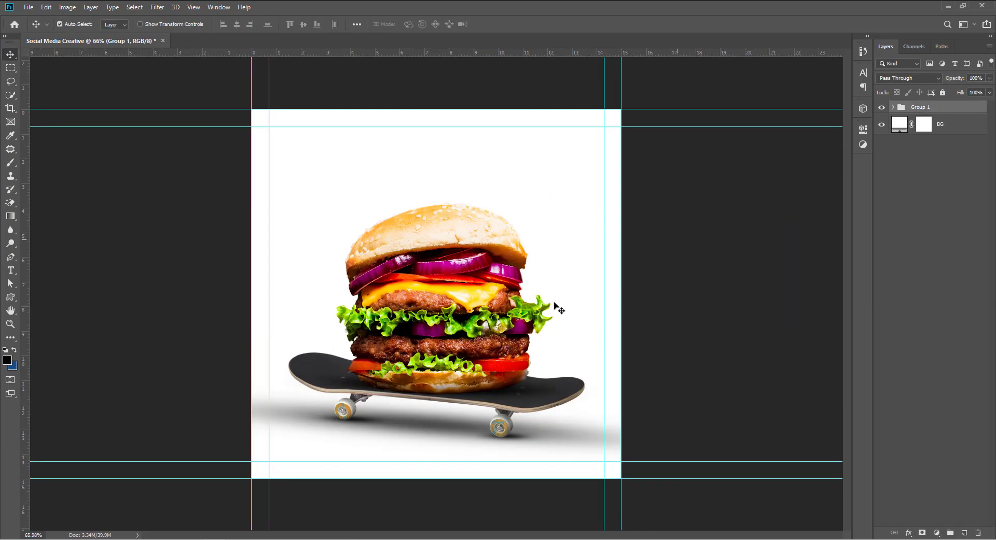
Step: Paste the curved road vector as a smart object, scale it to about 428%, and position it lower on the canvas
left_click(722, 257)
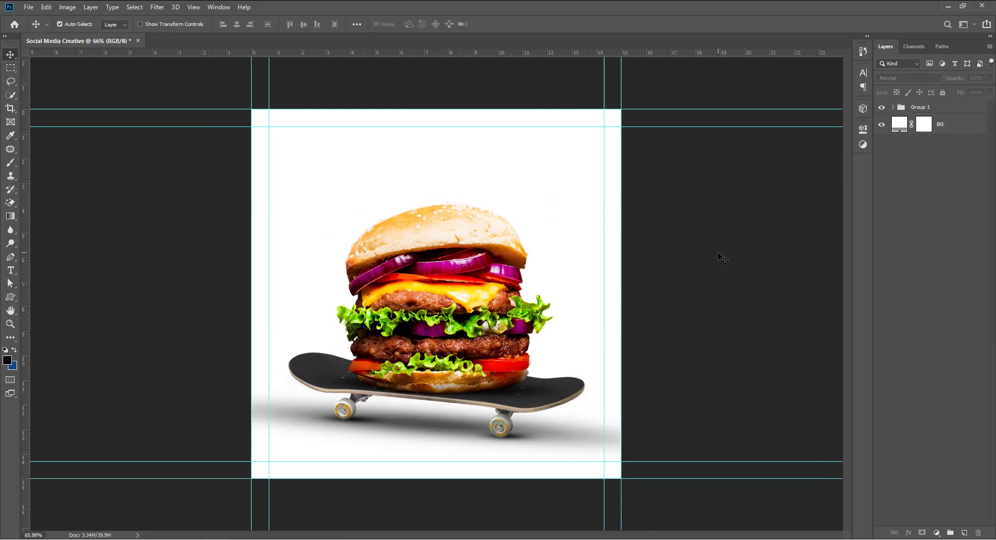
key("ctrl+v")
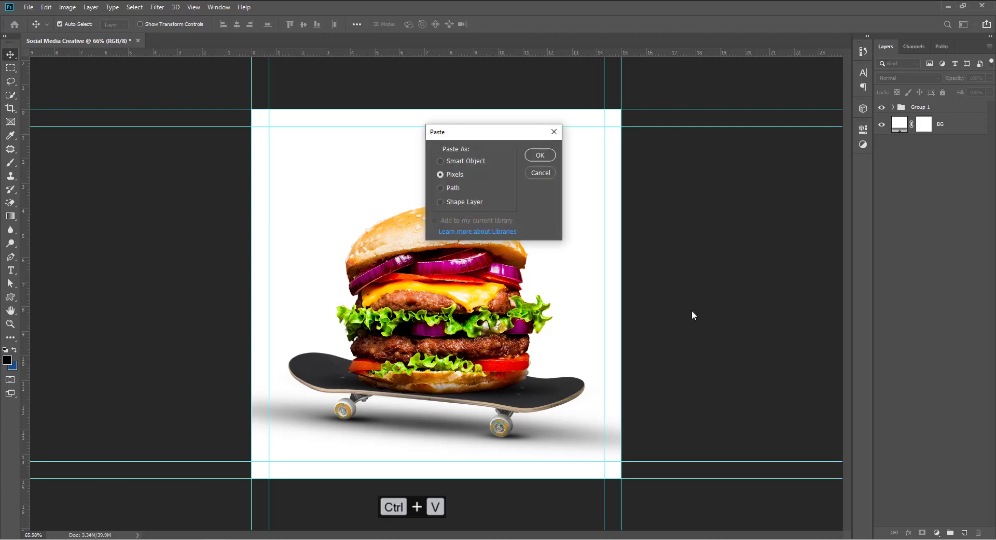
left_click(539, 155)
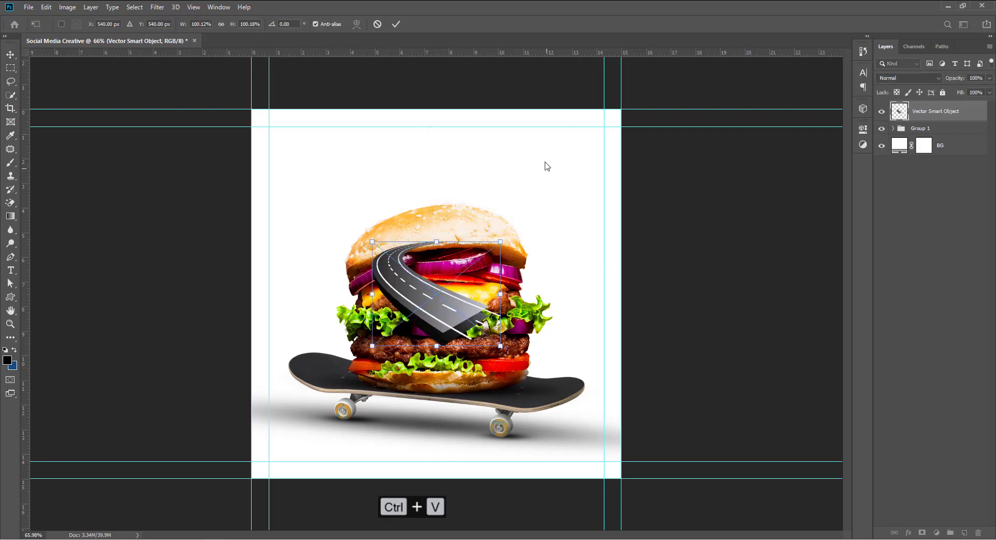
left_click_drag(501, 239, 730, 93)
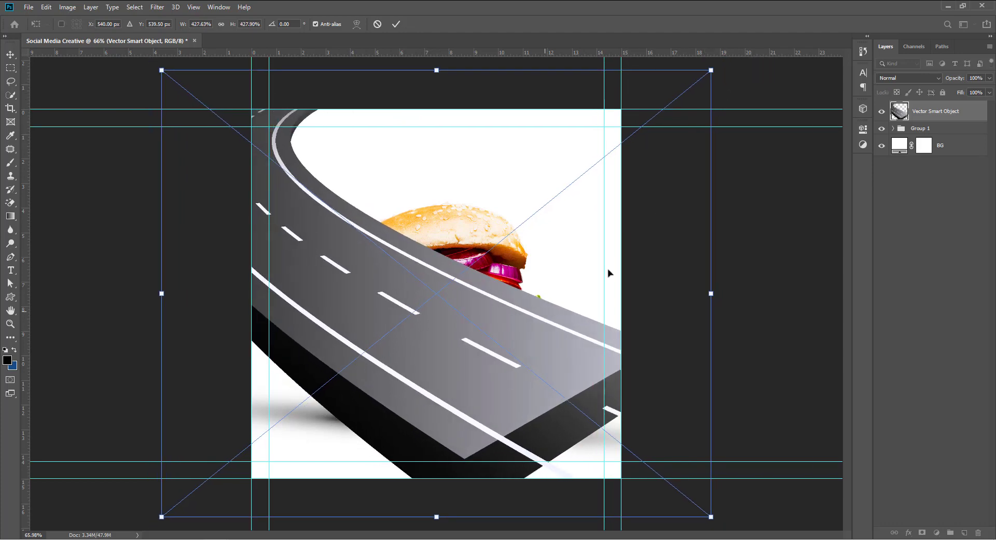
left_click_drag(544, 356, 483, 401)
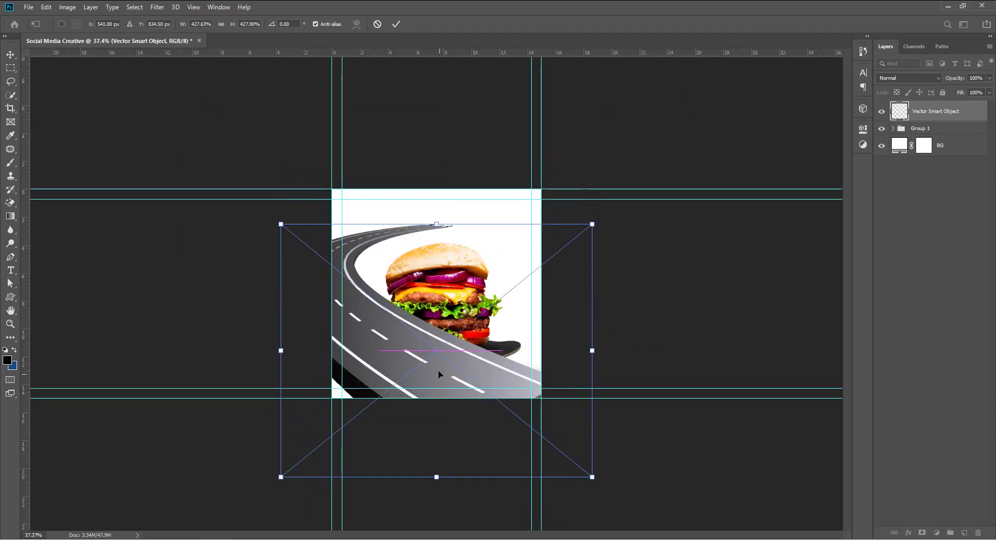
Step: Flip the road horizontally, then rotate and reposition it so it sweeps across the lower part of the canvas
right_click(436, 370)
left_click(466, 489)
left_click_drag(592, 224, 658, 254)
key("Return")
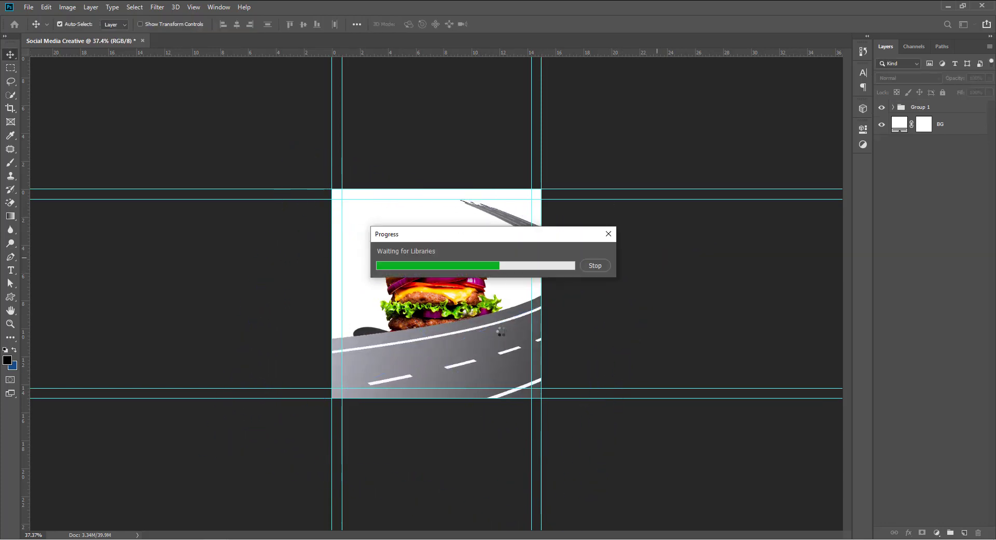
left_click_drag(469, 329, 482, 352)
key("ctrl+t")
left_click_drag(731, 242, 728, 229)
left_click_drag(485, 342, 500, 335)
key("Return")
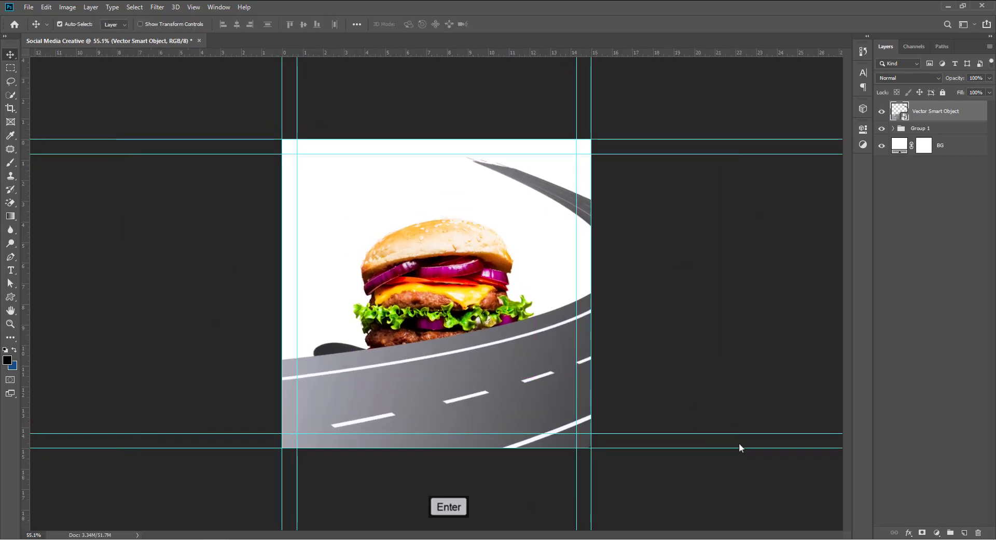
Step: Add a layer mask to the road and paint out its distant upper stretch
left_click(923, 533)
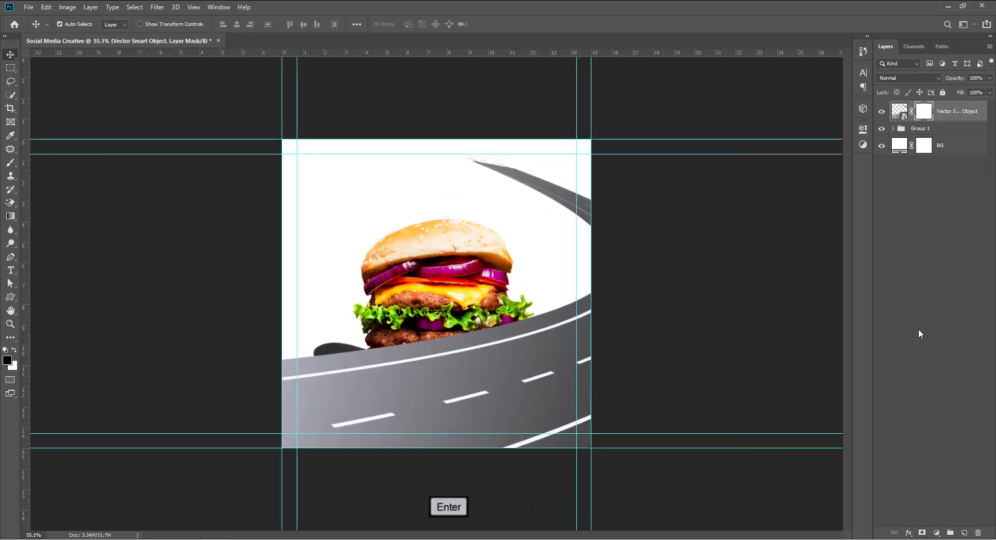
key("b")
mouse_move(467, 162)
left_mouse_down()
mouse_move(566, 202)
mouse_move(489, 166)
left_mouse_up()
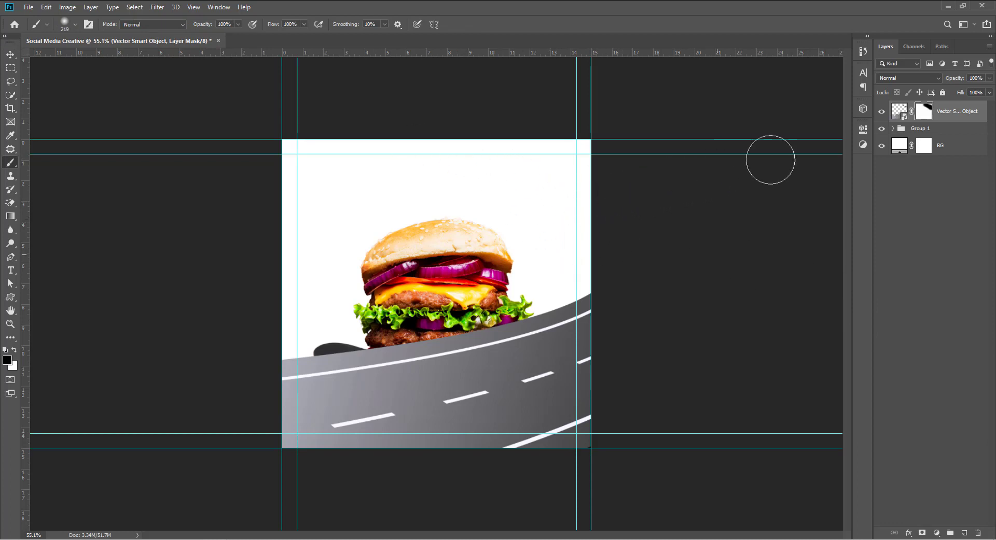
Step: Move the road layer beneath the burger and skateboard group and toggle the group's visibility to check the road
left_click_drag(960, 118, 959, 138)
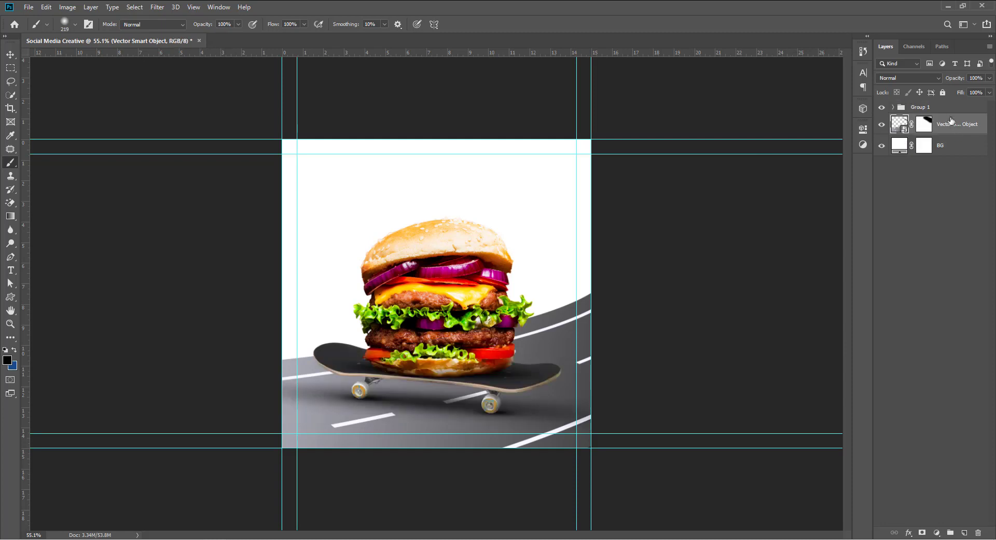
left_click(947, 111)
left_click(882, 107)
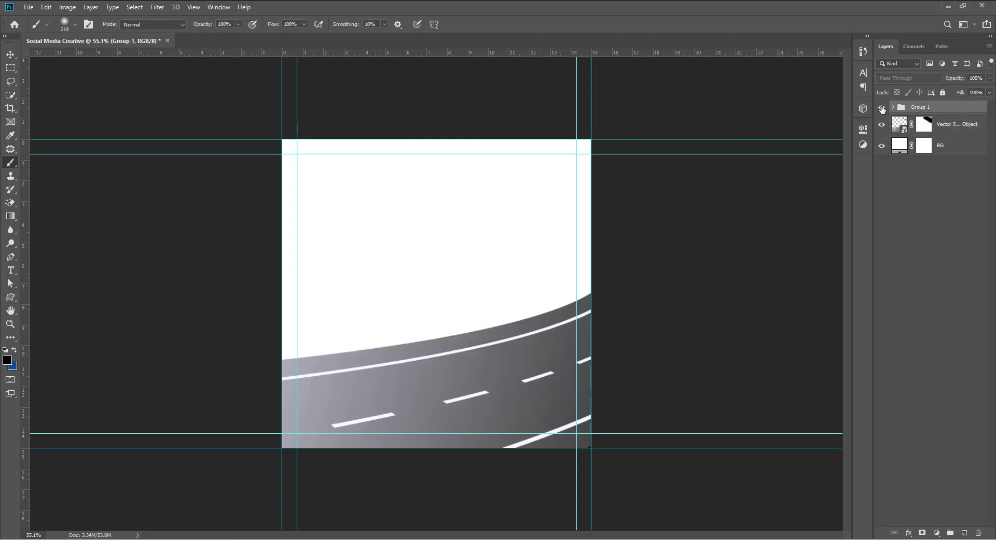
left_click(882, 108)
Step: Rotate the burger and skateboard group to about -18.6°, scale it to about 92%, and place it on the road
key("ctrl+t")
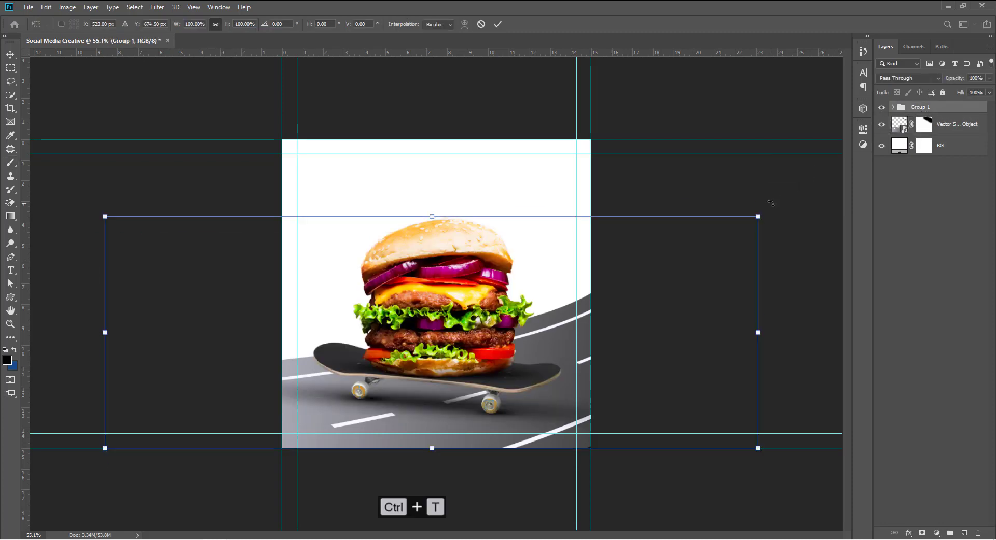
left_click_drag(771, 203, 703, 104)
left_click_drag(580, 259, 584, 262)
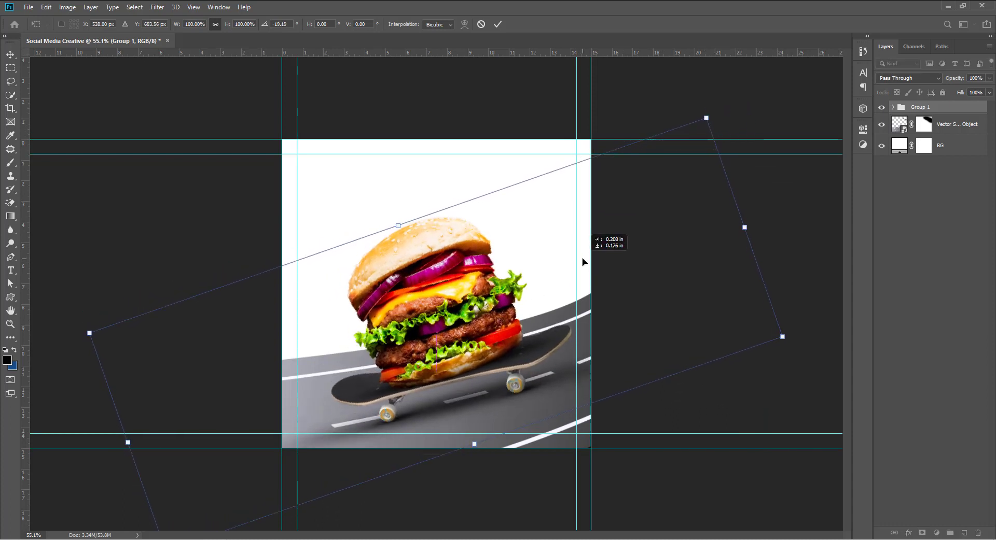
left_click_drag(744, 227, 720, 235)
left_click_drag(585, 317, 585, 322)
left_click_drag(752, 227, 748, 217)
left_click_drag(538, 349, 539, 361)
left_click_drag(764, 237, 770, 249)
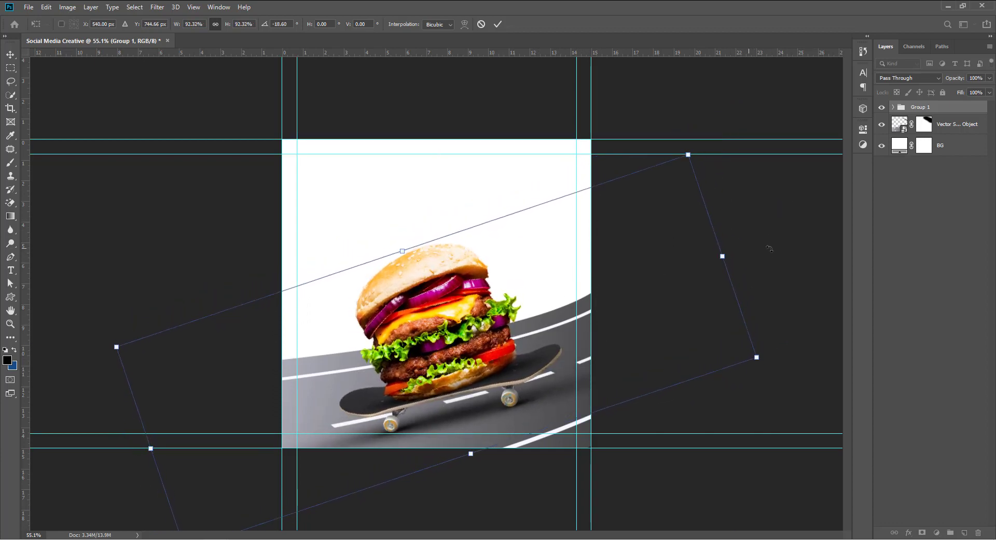
key("Return")
Step: Scale the road to about 105.5% and hide the guides
left_click(951, 125)
key("ctrl+t")
left_click_drag(732, 156, 747, 145)
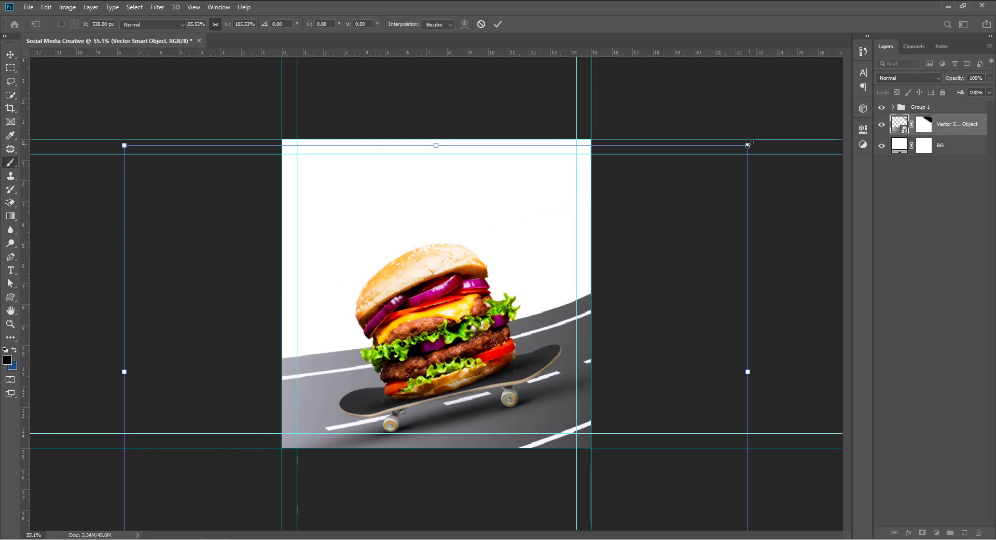
key("Return")
key("ctrl+semicolon")
Step: Scale the burger and skateboard group up slightly in place on the road
left_click(917, 107)
key("ctrl+t")
left_click_drag(471, 391, 467, 384)
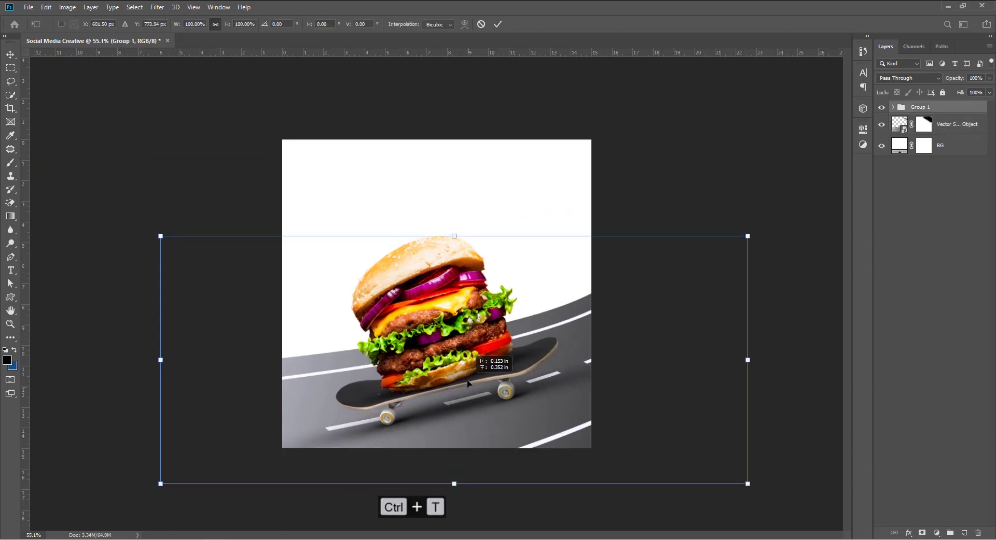
key("ctrl+z")
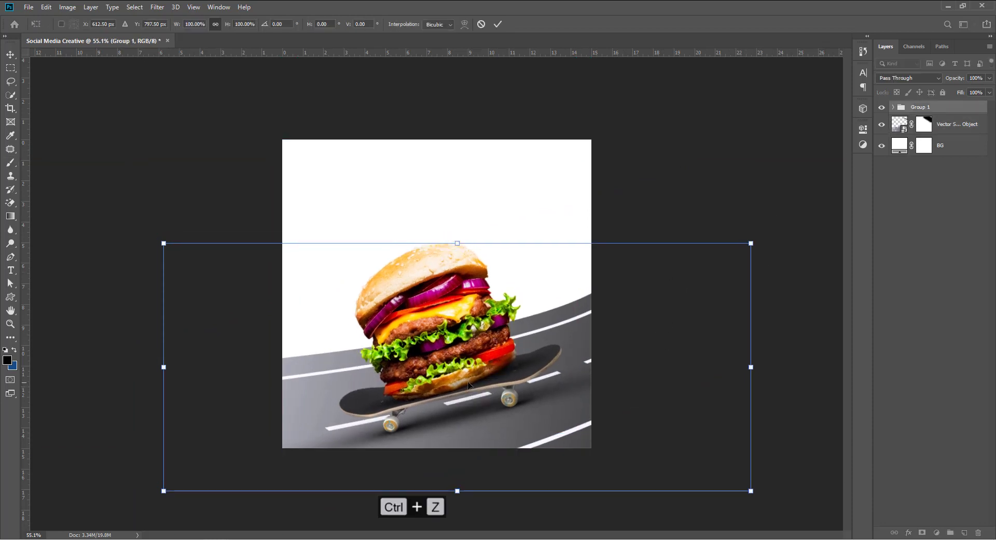
left_click_drag(750, 243, 755, 242)
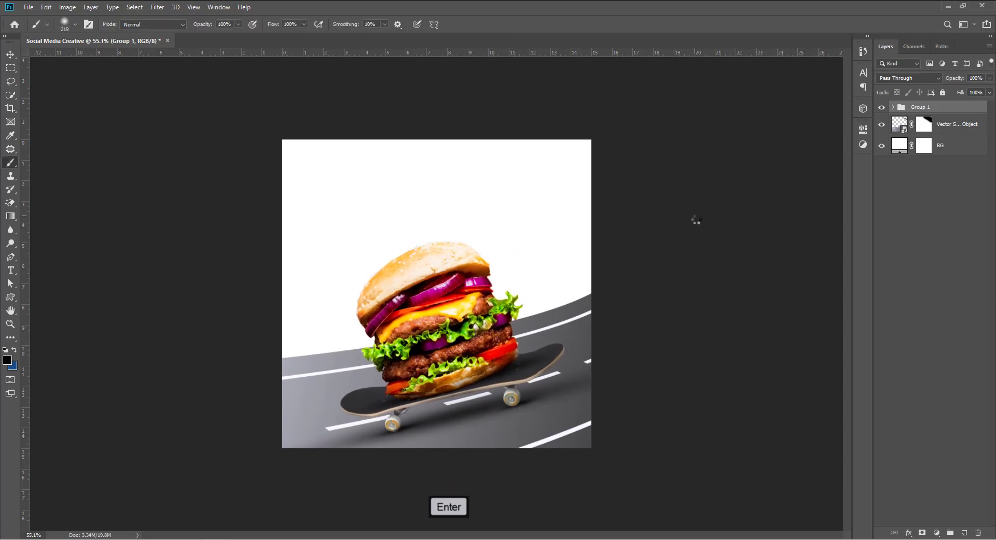
left_click(646, 204)
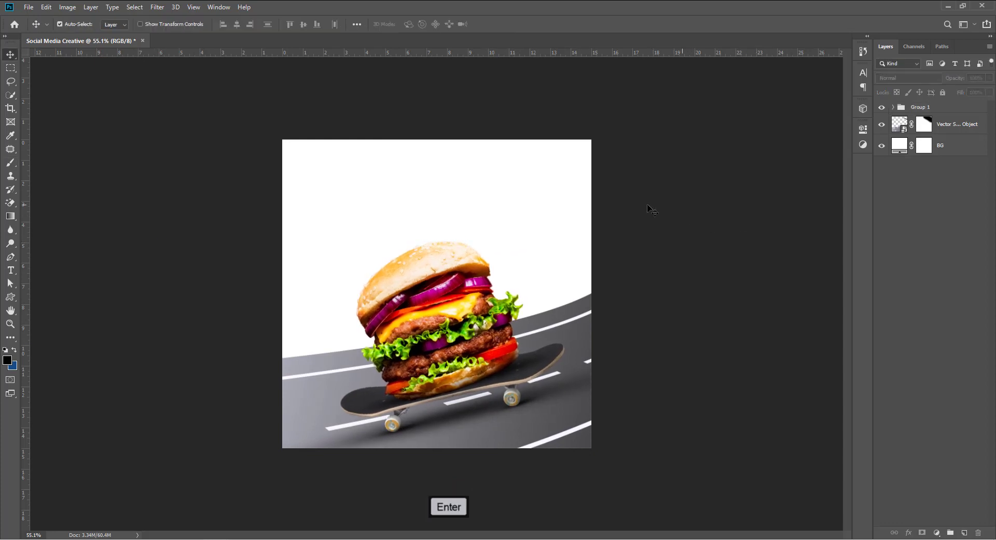
Step: Change the BG solid color fill to the dark blue background color, 194d86
left_click(958, 147)
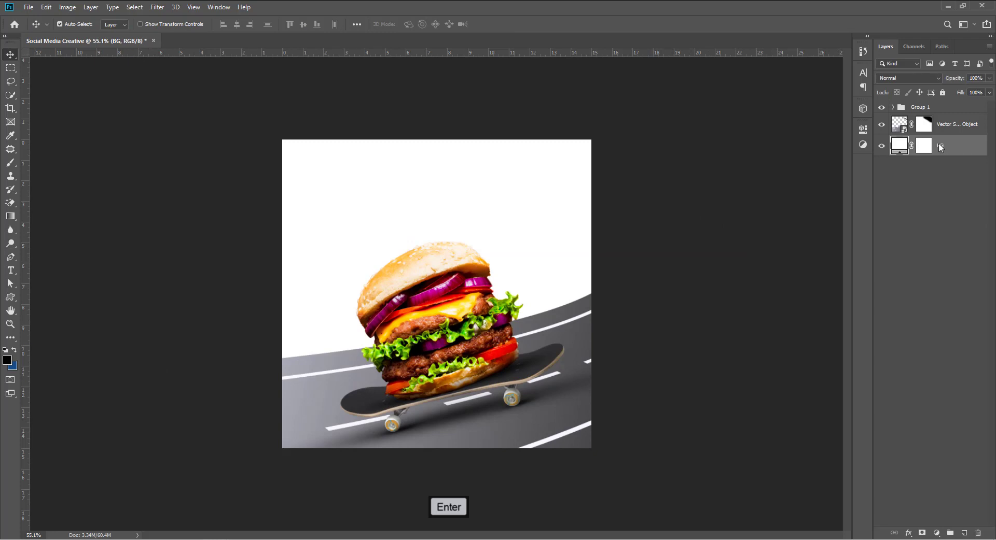
double_click(899, 147)
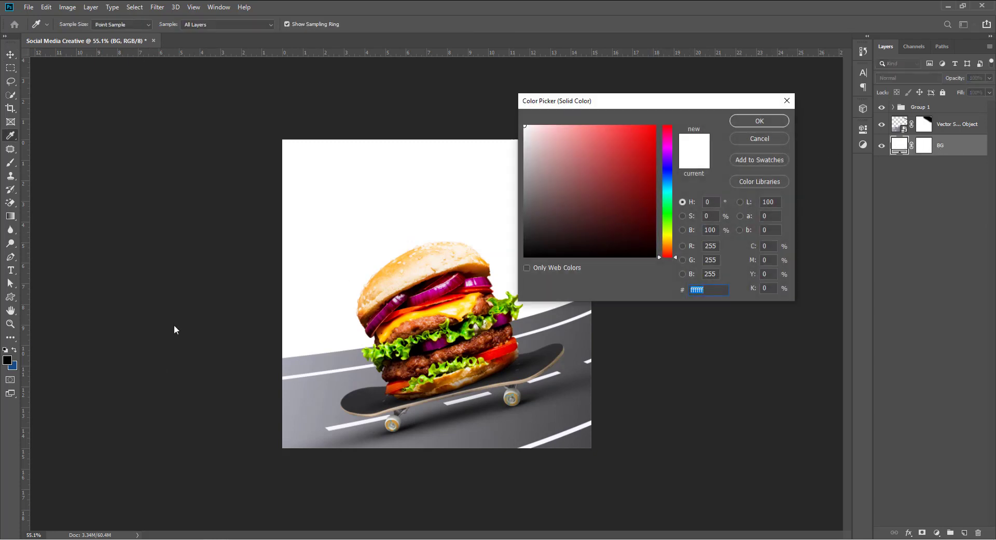
left_click(15, 366)
double_click(690, 290)
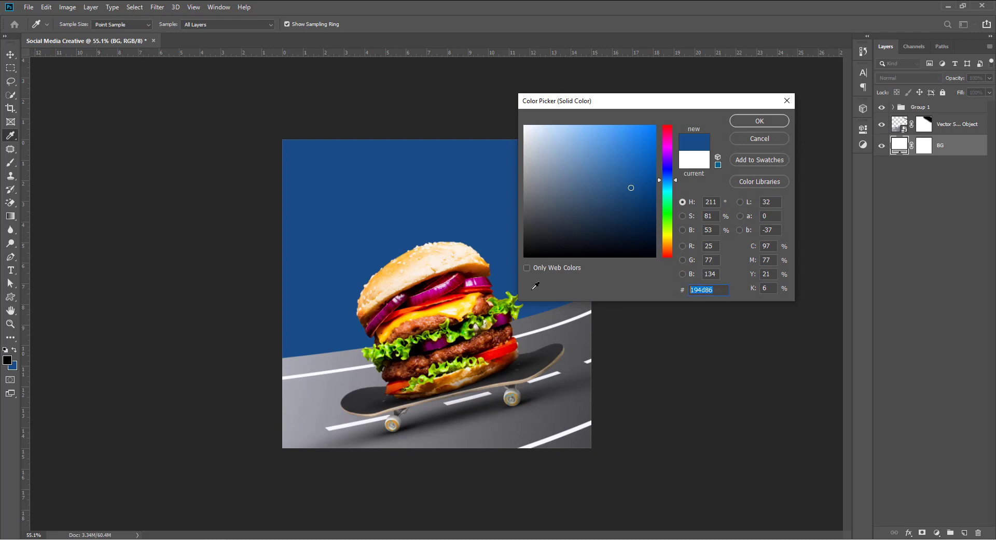
left_click(758, 122)
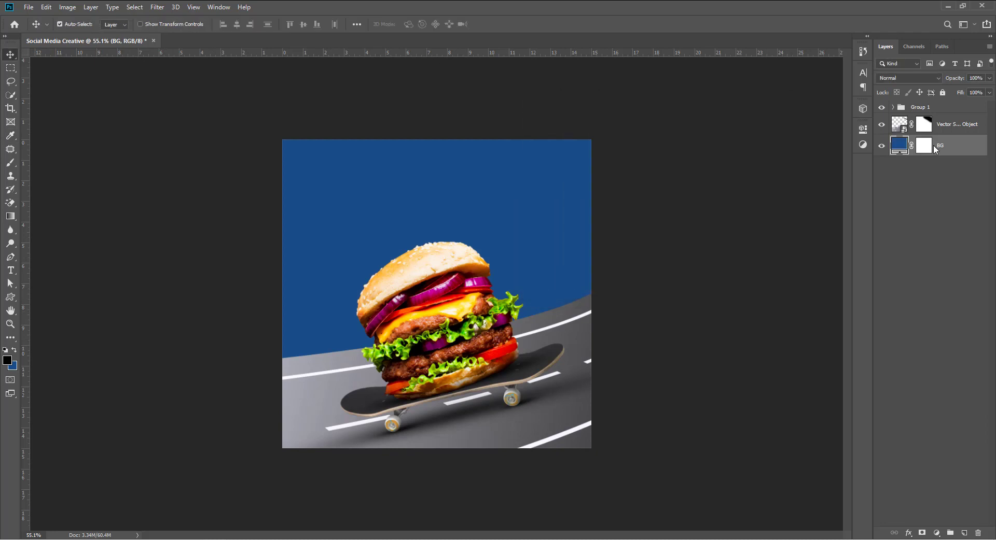
Step: Place the clear-air-fly-fantastic-travel sky image above BG and stretch its height to 138.36% so it covers the canvas
left_click(28, 8)
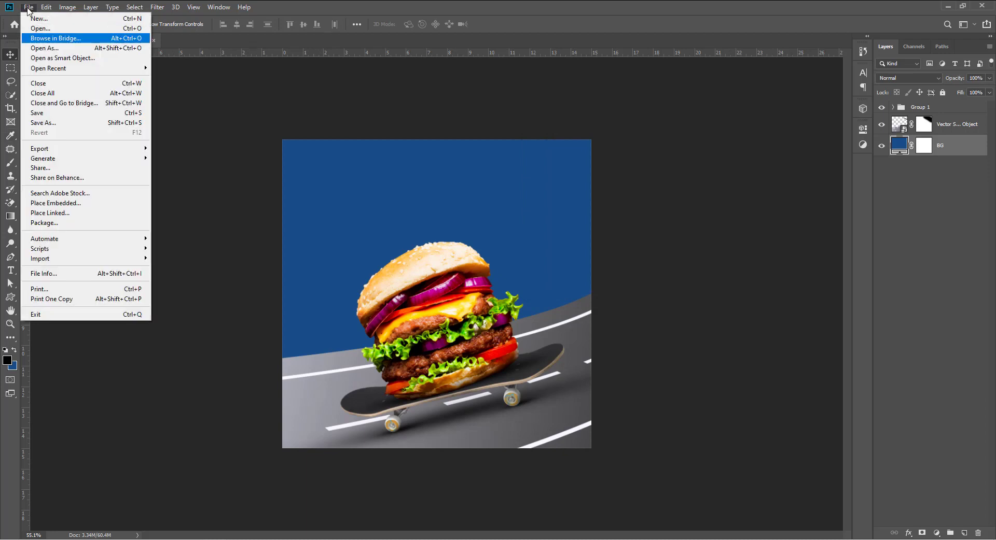
left_click(51, 204)
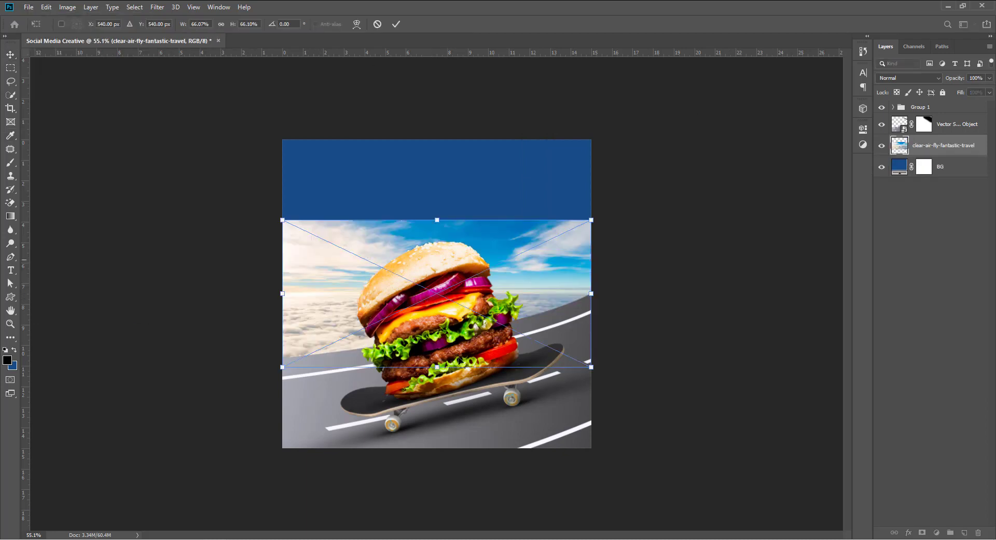
left_click_drag(437, 218, 435, 150)
left_click_drag(438, 367, 447, 449)
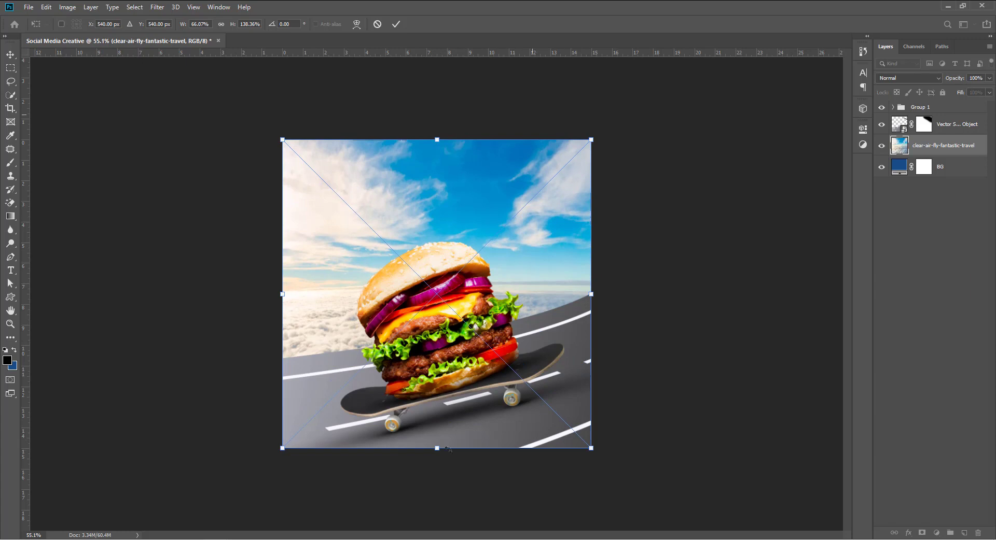
left_click(396, 24)
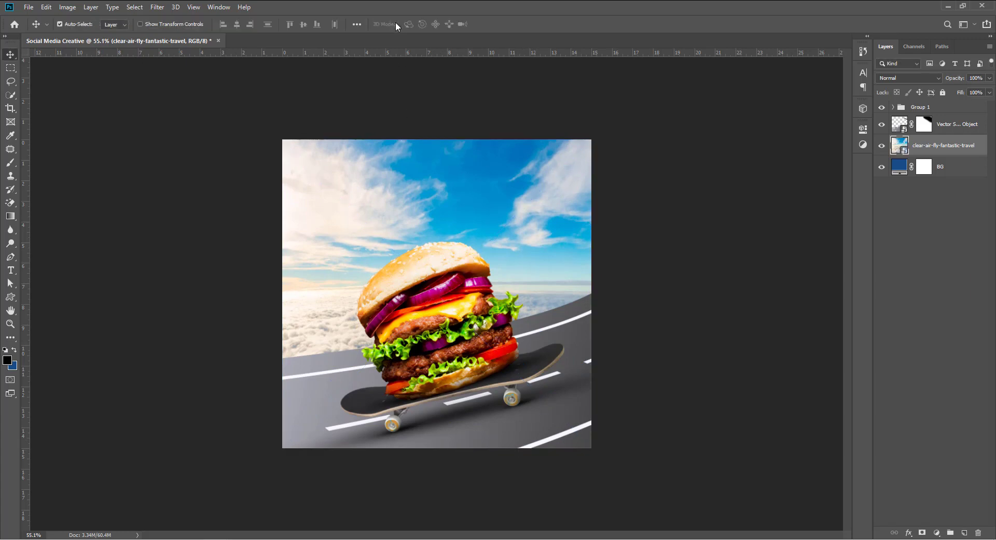
Step: Set the sky image layer's blend mode to Soft Light
left_click(907, 78)
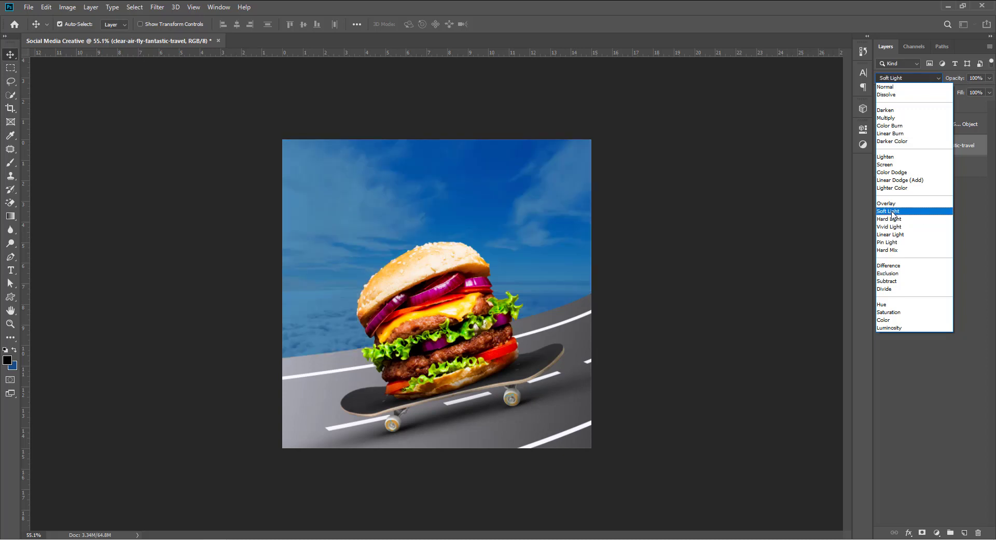
left_click(892, 214)
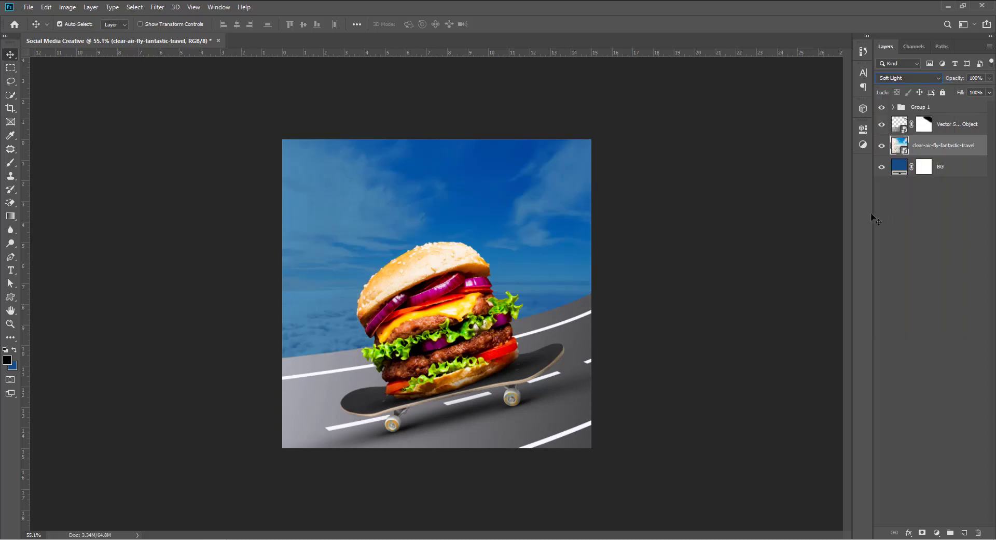
left_click(672, 240)
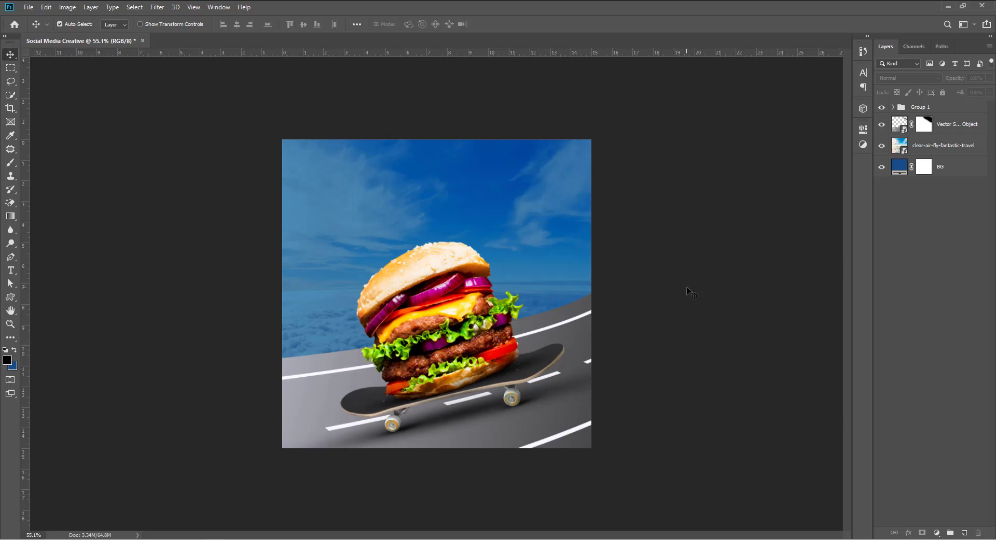
Step: Try shifting the road layer sideways beneath the skateboard and undo the move
left_click(952, 128)
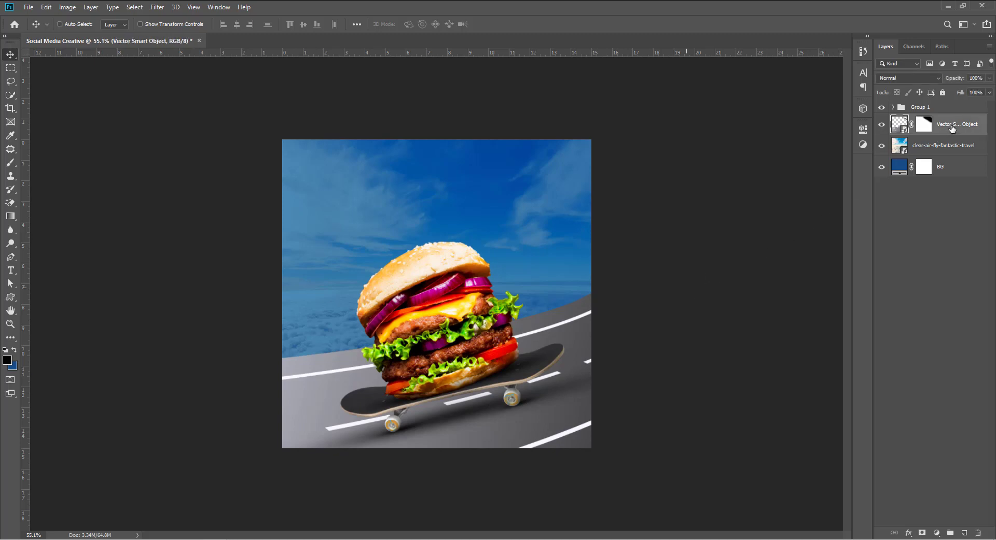
key("ctrl+t")
mouse_move(577, 335)
left_mouse_down()
mouse_move(562, 349)
mouse_move(574, 342)
left_mouse_up()
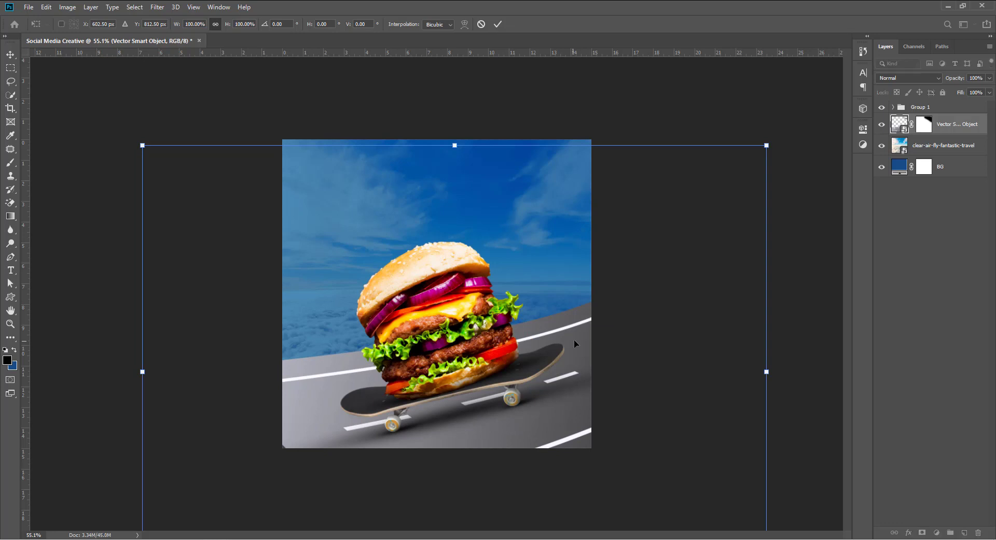
key("ctrl+z")
key("Return")
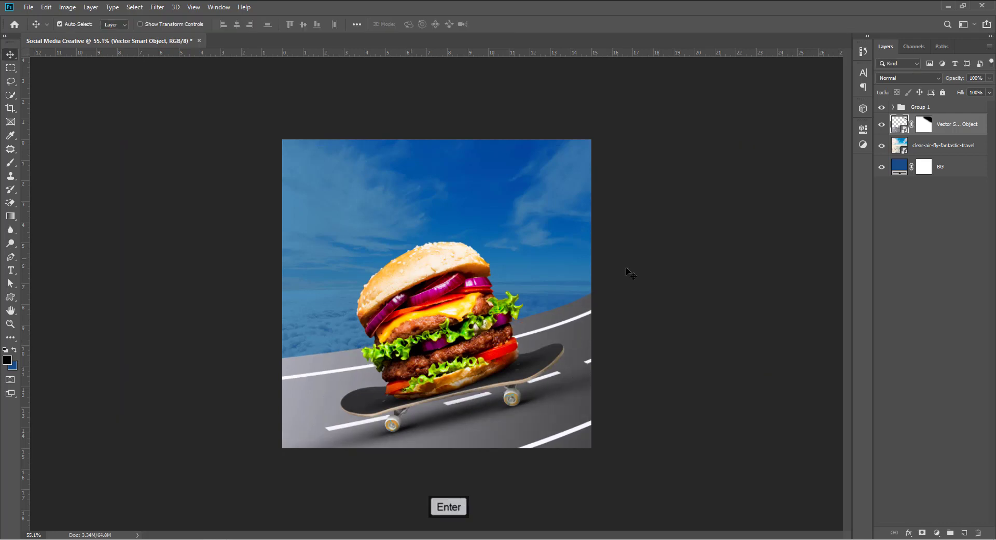
left_click(662, 208)
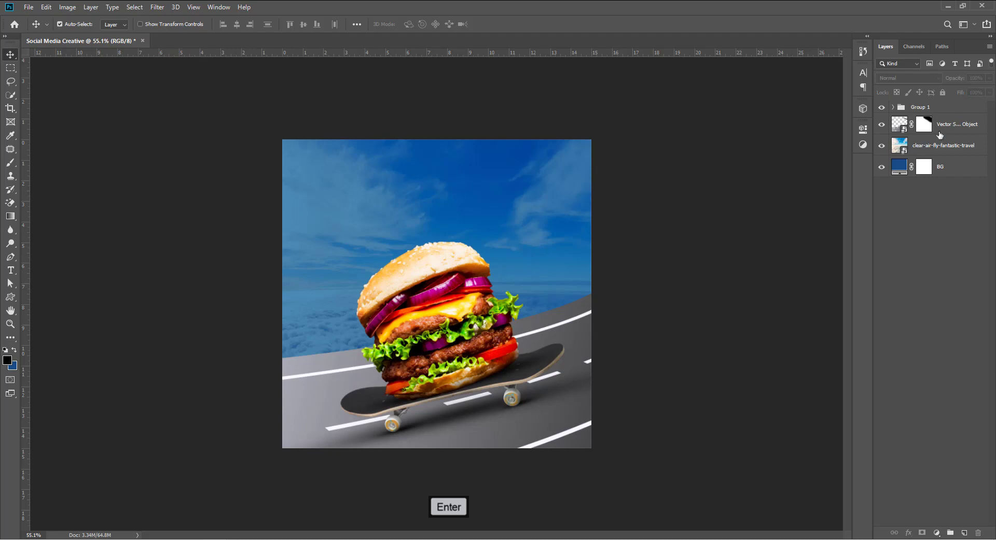
Step: Place the Dream-House-PNG-HD-Quality image above the road layer and move it to the canvas's left edge beside the burger
left_click(959, 130)
left_click(29, 6)
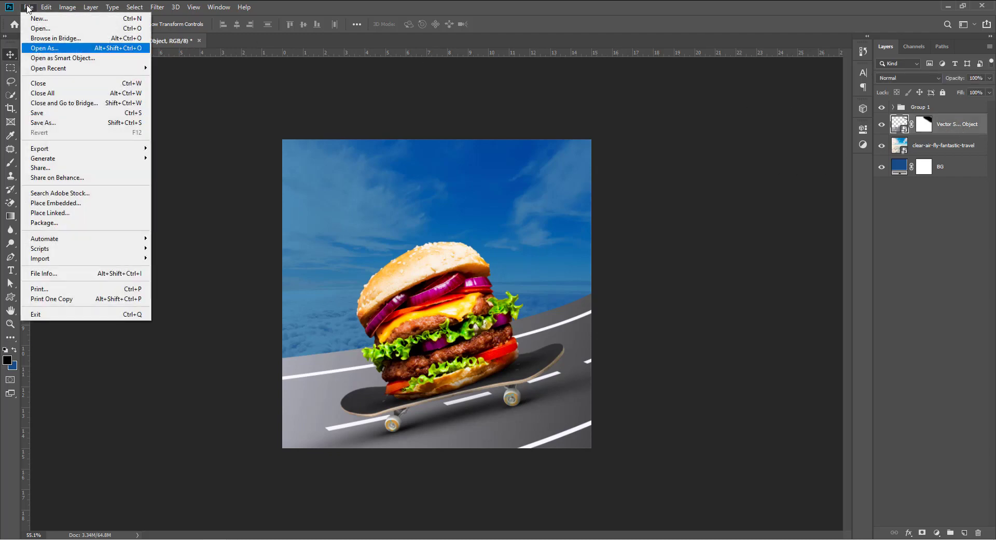
left_click(64, 202)
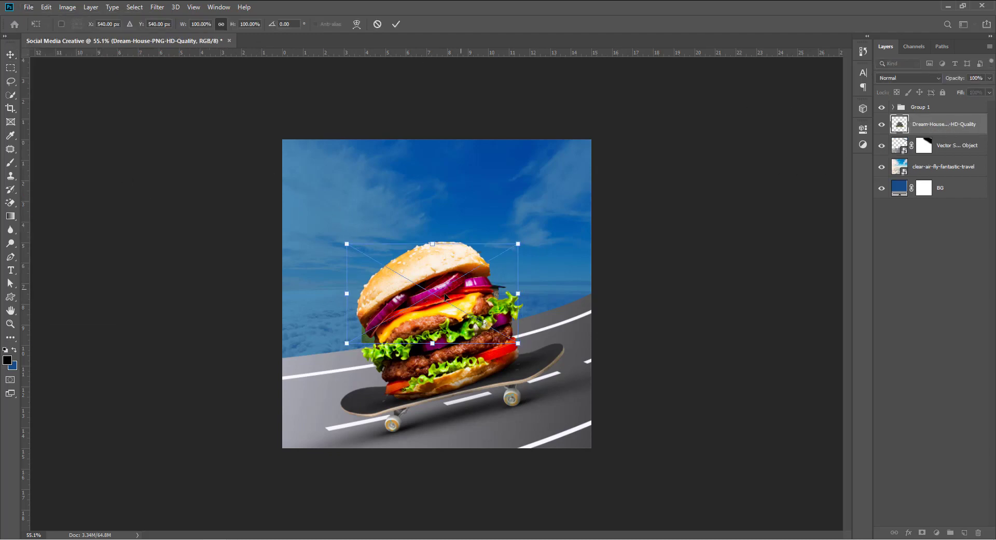
left_click_drag(463, 293, 357, 317)
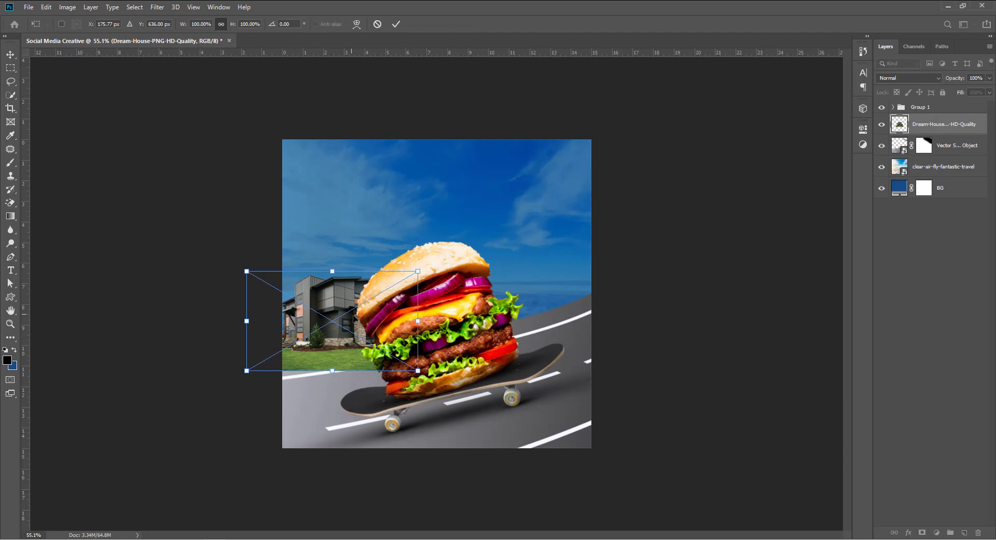
Step: Flip the house horizontally, shift it further past the canvas's left edge, and scale it to about 137.5%
right_click(345, 319)
left_click(385, 440)
left_click_drag(338, 319, 311, 320)
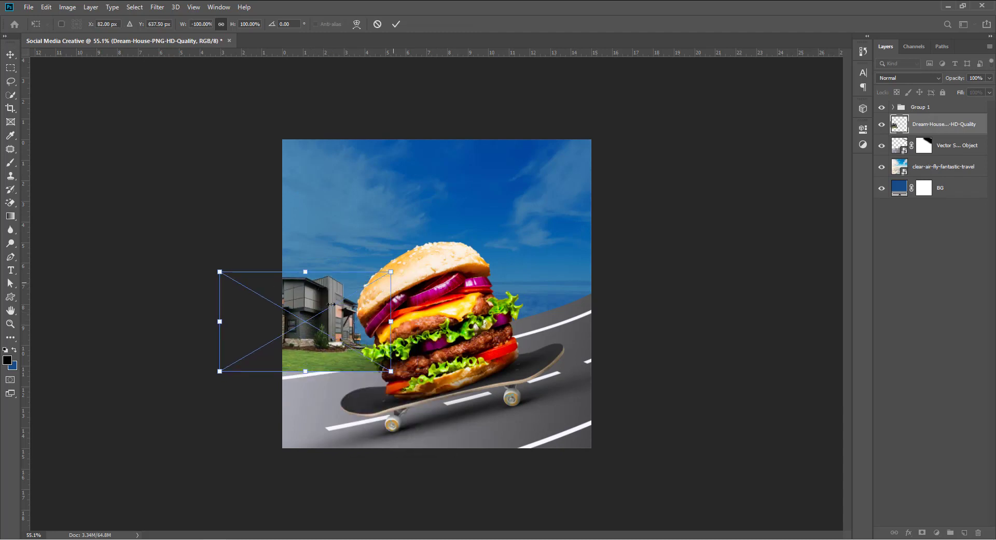
left_click_drag(391, 271, 435, 253)
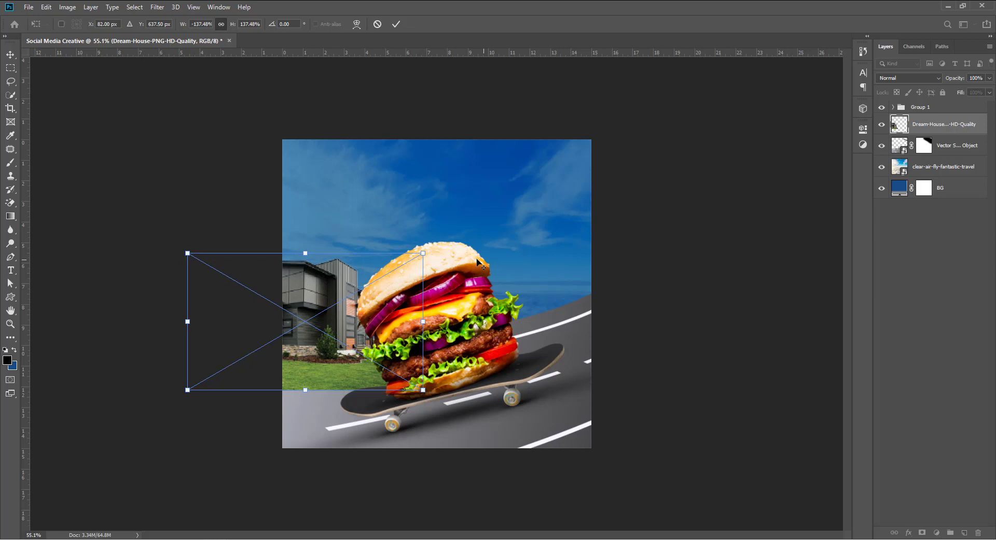
key("Return")
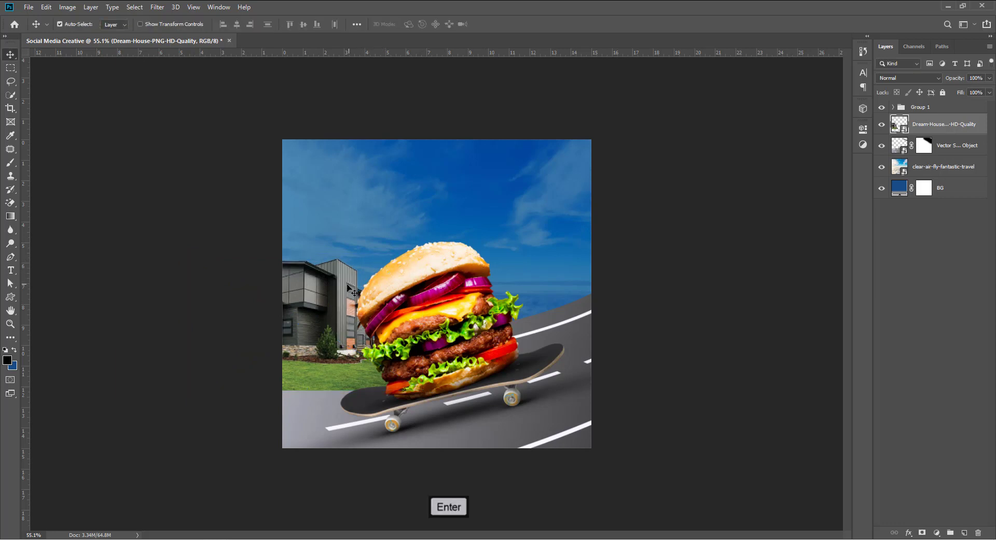
Step: Move the house layer beneath the road layer and position the house so its lawn meets the road's far edge
left_click_drag(348, 284, 316, 278)
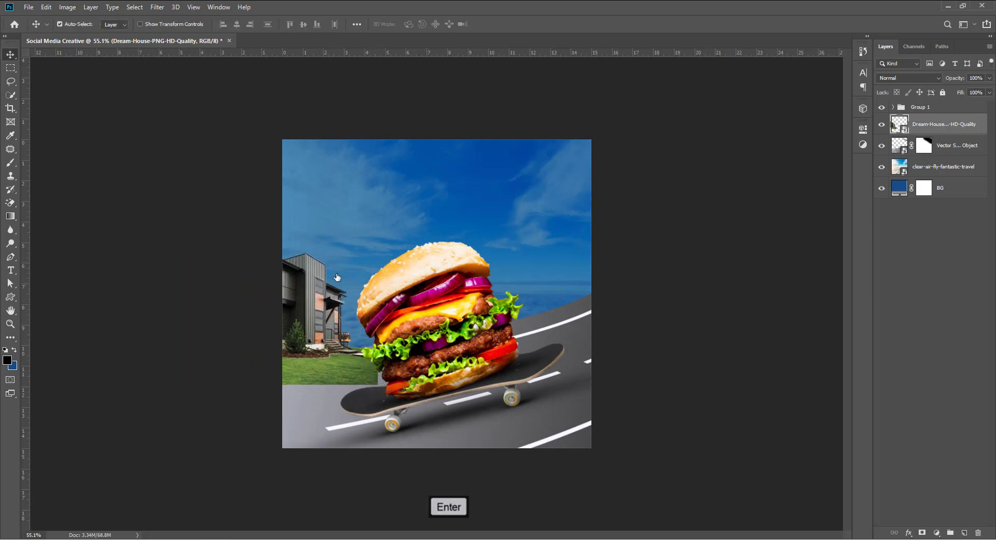
left_click_drag(933, 132, 929, 151)
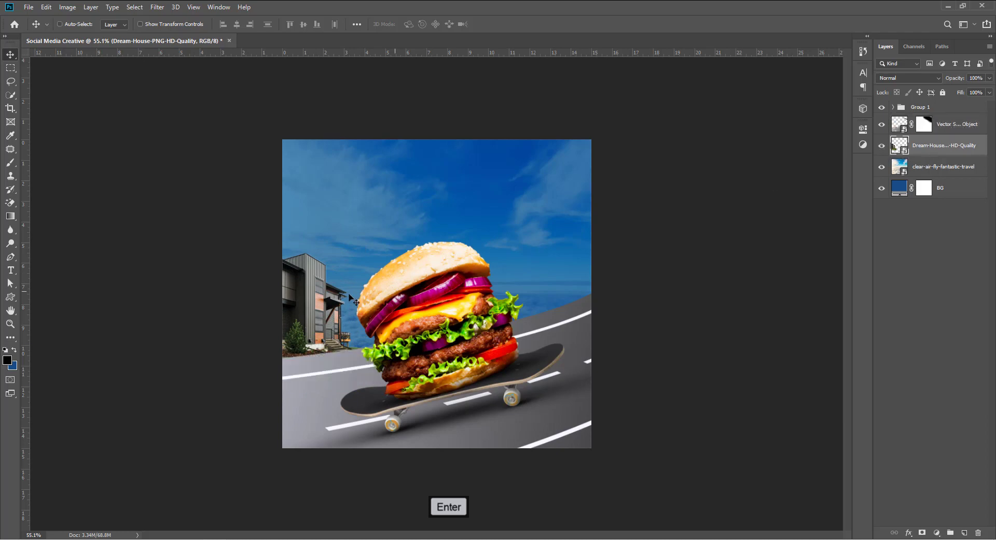
mouse_move(349, 295)
left_mouse_down()
mouse_move(342, 269)
mouse_move(345, 281)
left_mouse_up()
key("ctrl")
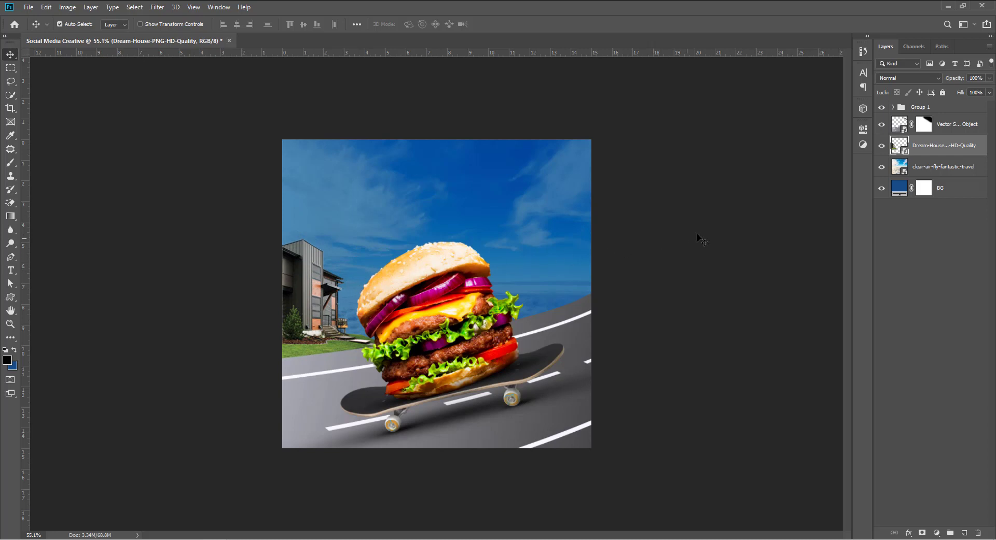
left_click(677, 210)
Step: Add a new layer above the road and set up the 10_Cloud_Brushes_Promo cloud brush at about 678 px
left_click(948, 122)
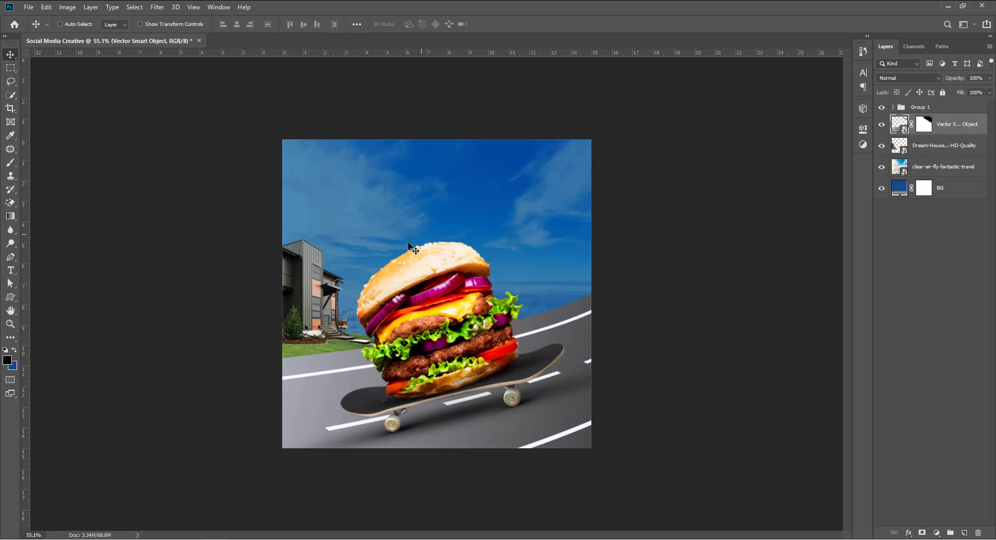
key("ctrl+shift+n")
key("Return")
key("b")
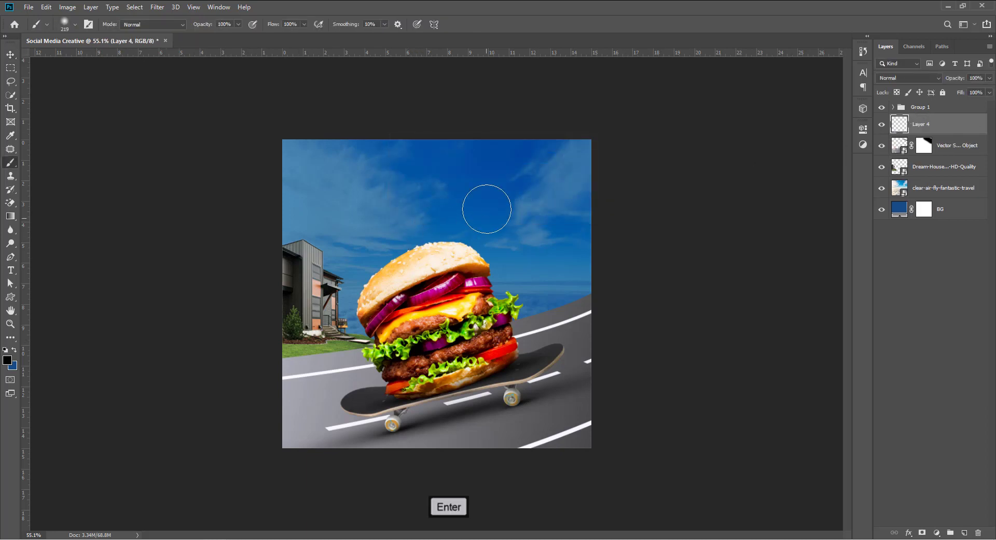
right_click(489, 208)
left_click_drag(662, 324, 669, 441)
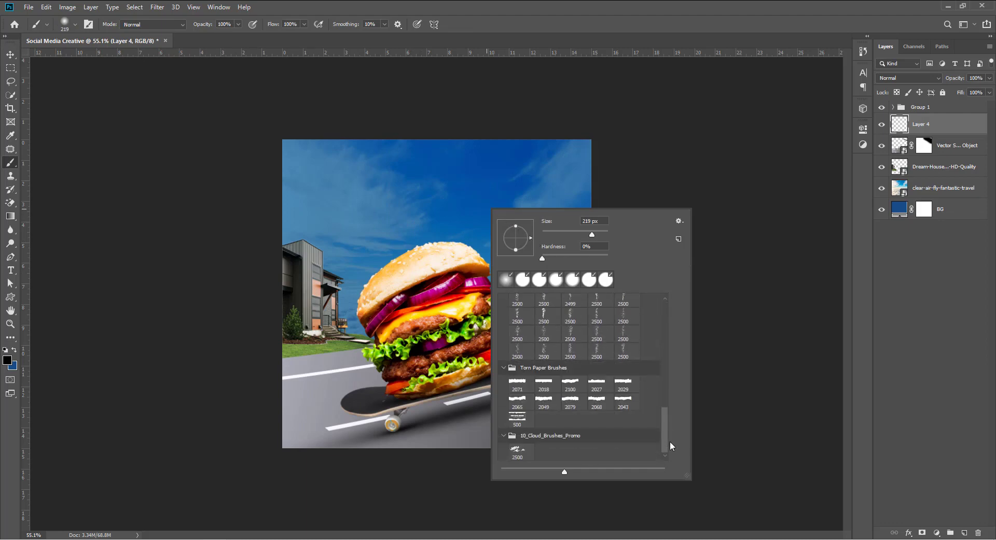
left_click(517, 455)
left_click(598, 5)
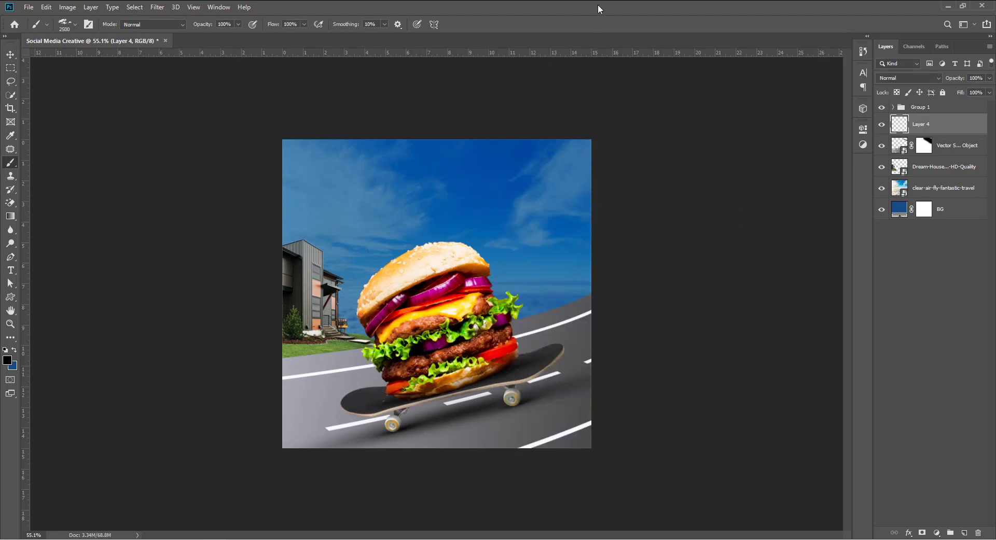
mouse_move(455, 207)
left_mouse_down()
mouse_move(346, 201)
mouse_move(196, 220)
mouse_move(155, 249)
left_mouse_up()
Step: Set the foreground color to white, ffffff, and stamp clouds in the sky just above the burger
left_click(7, 359)
type("ffffff")
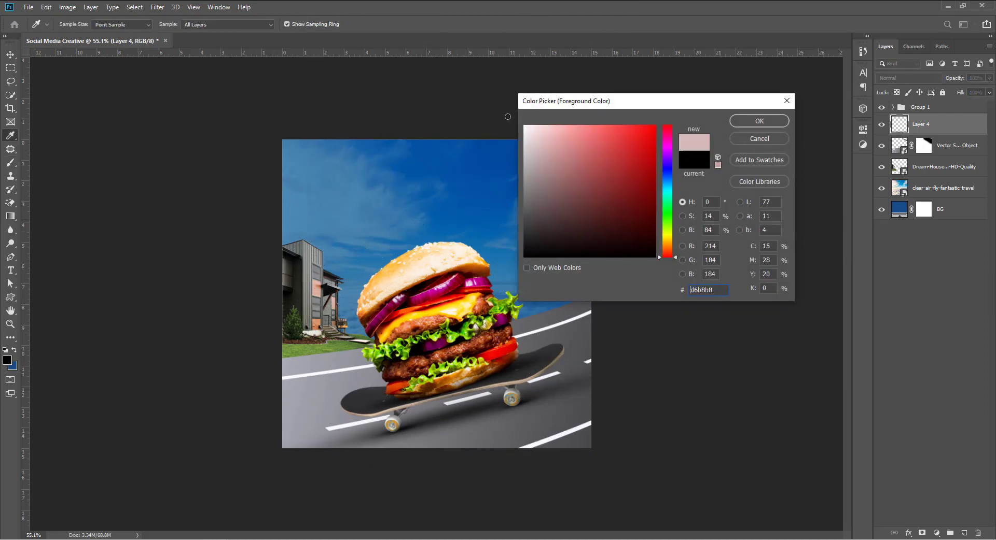
left_click(749, 121)
left_click(460, 210)
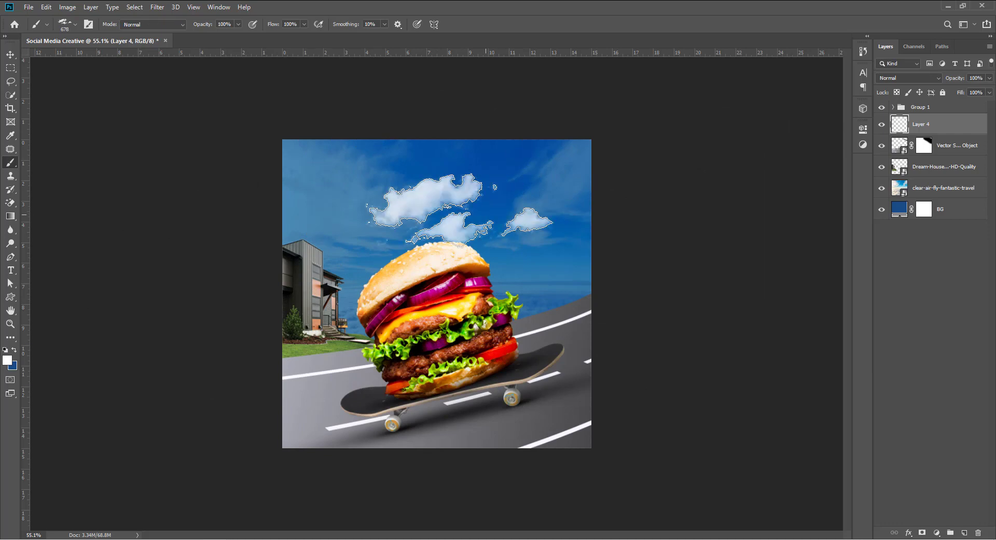
Step: Convert the cloud layer to a smart object, move it to the sky's right edge, and scale it to about 70.6%
right_click(935, 127)
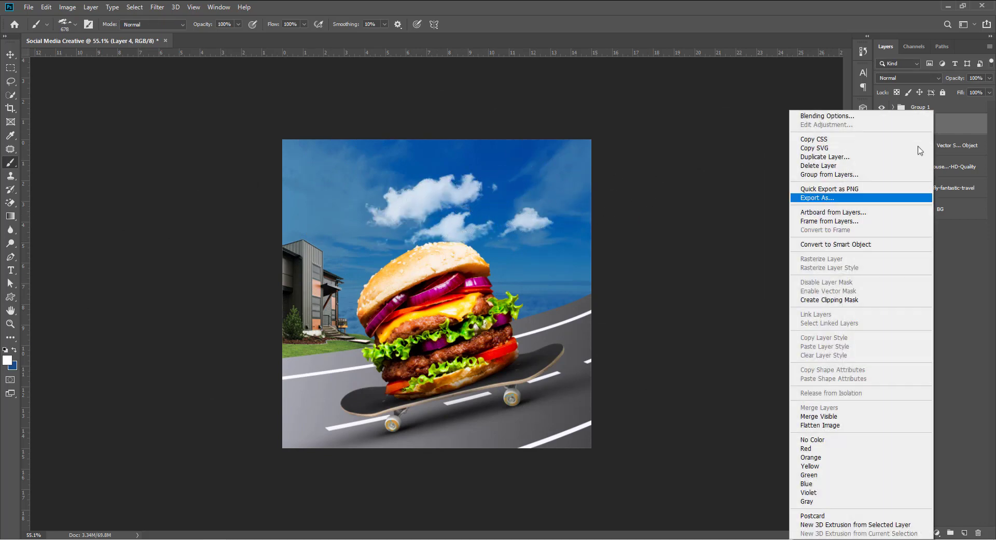
left_click(853, 242)
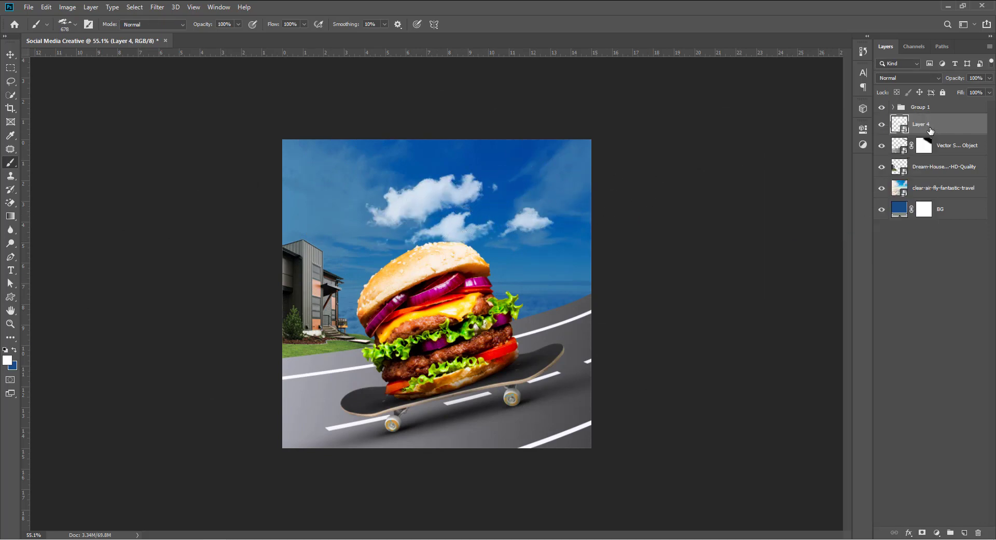
key("ctrl+t")
left_click_drag(473, 204, 620, 219)
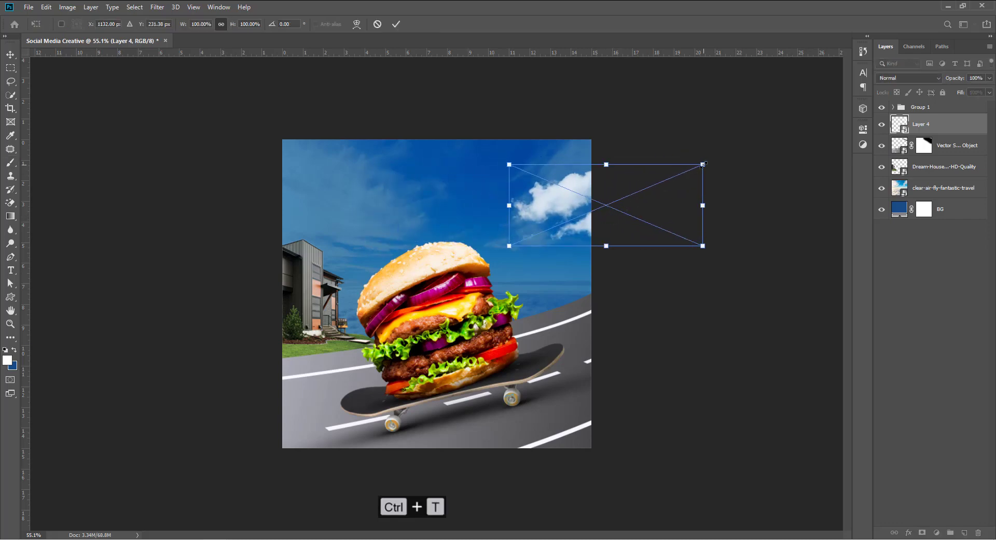
left_click_drag(702, 165, 674, 177)
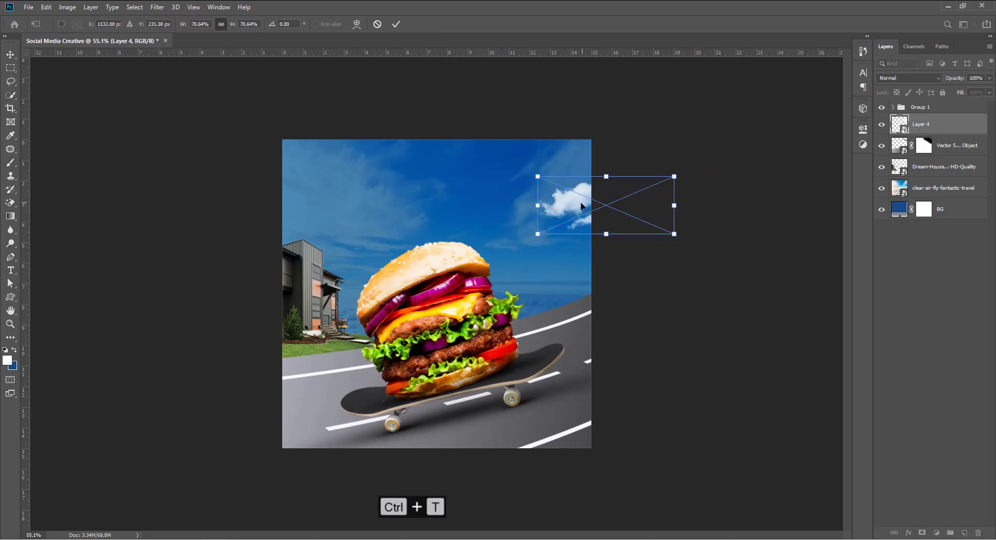
left_click_drag(581, 206, 573, 209)
key("Return")
key("b")
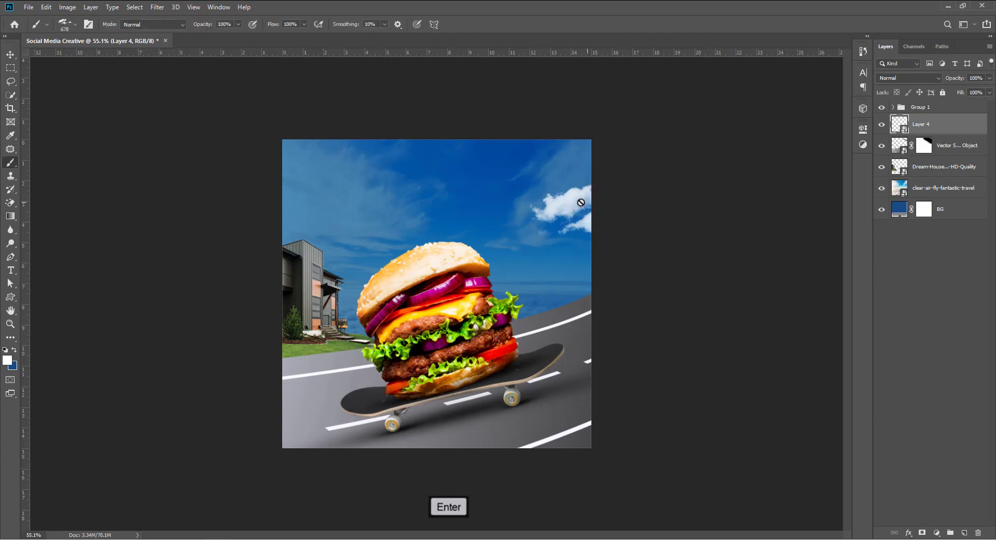
Step: Duplicate the cloud into the sky's upper-left area and scale the copy to about 45%
key("v")
mouse_move(571, 201)
left_mouse_down()
mouse_move(286, 179)
mouse_move(330, 166)
left_mouse_up()
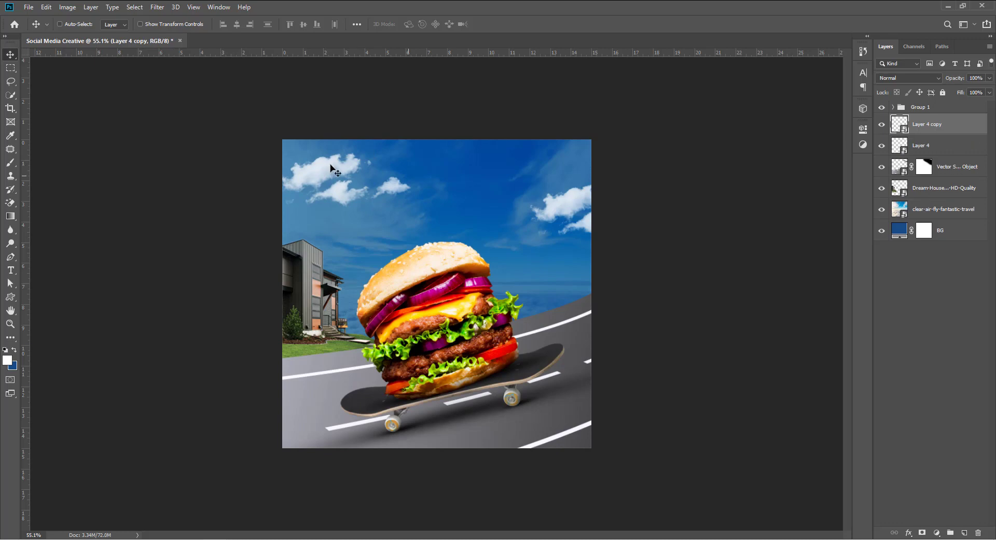
key("ctrl+t")
left_click_drag(415, 150, 361, 181)
key("Return")
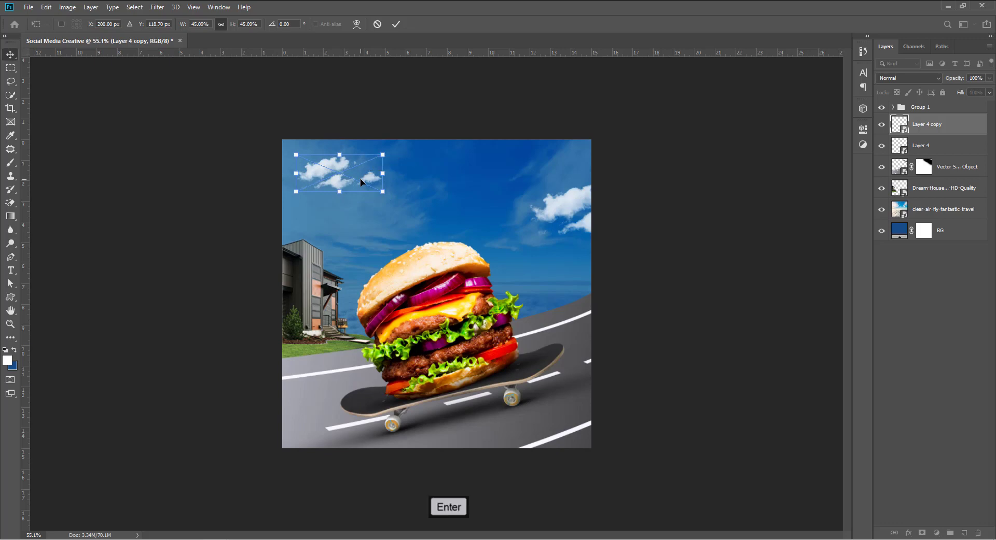
Step: Scale the cloud at the canvas's right edge down to about 53% and set it slightly lower
left_click(574, 213)
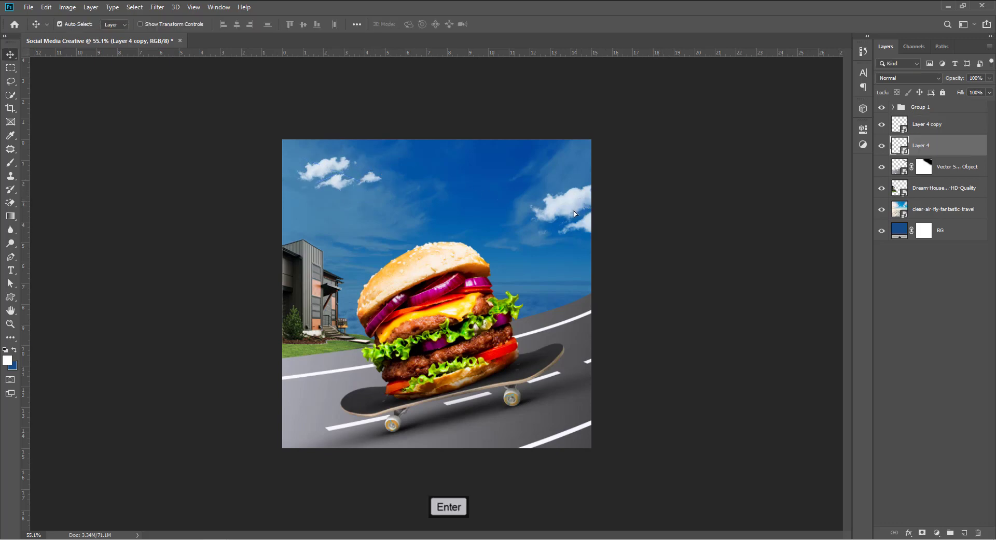
key("ctrl+t")
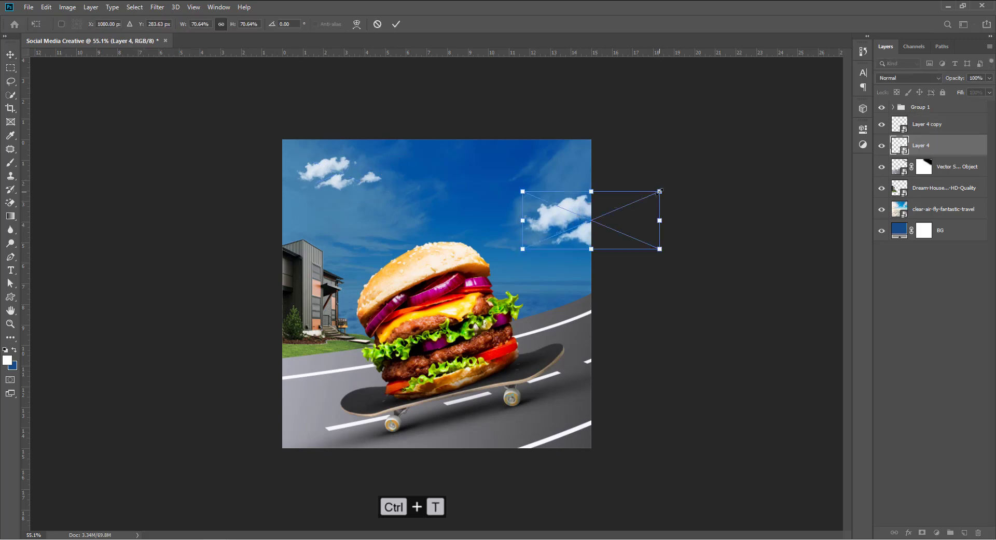
left_click_drag(659, 192, 642, 198)
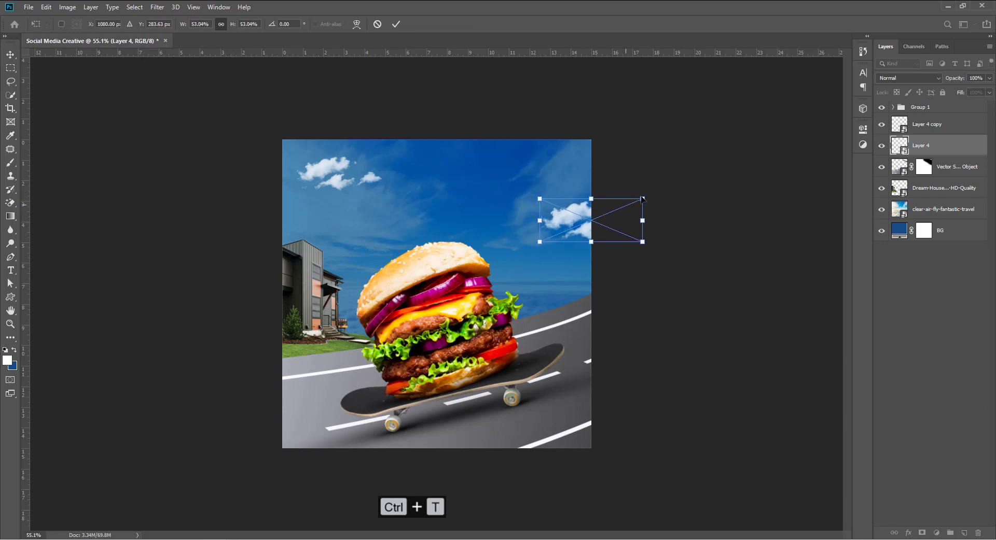
key("Return")
Step: Duplicate the right-hand cloud beside the house, move the copy beneath the house layer, and tuck it behind the house and burger
left_click_drag(571, 208, 322, 242, "ctrl+alt")
left_click_drag(935, 162, 934, 222)
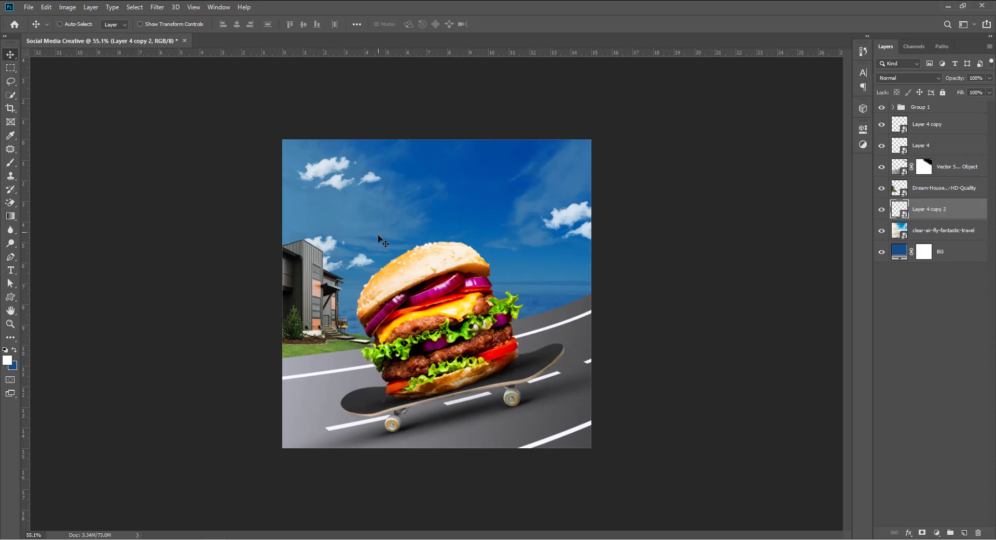
left_click_drag(378, 236, 382, 250)
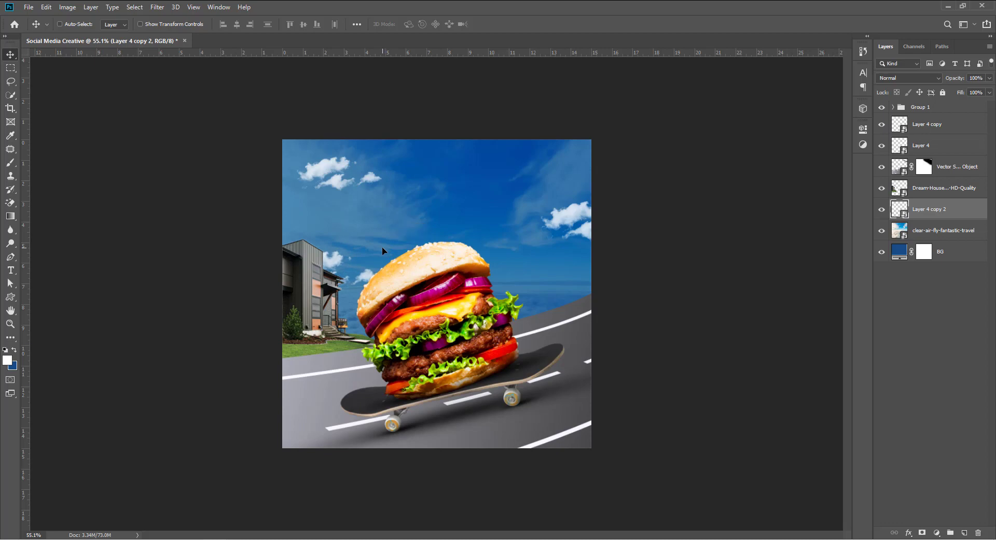
Step: Shift the upper-left cloud slightly left and deselect it
left_click(690, 230, "ctrl")
left_click_drag(341, 169, 336, 169)
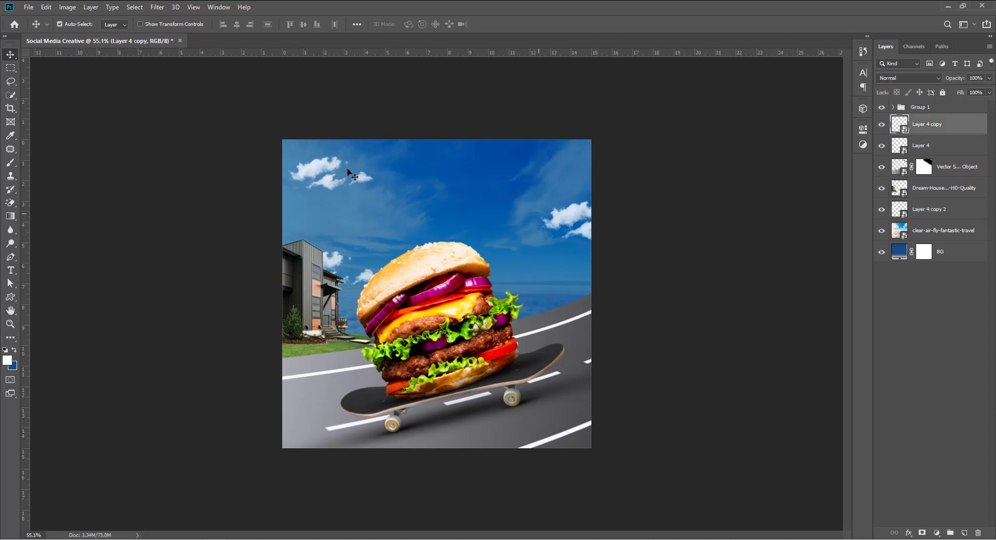
left_click(651, 215)
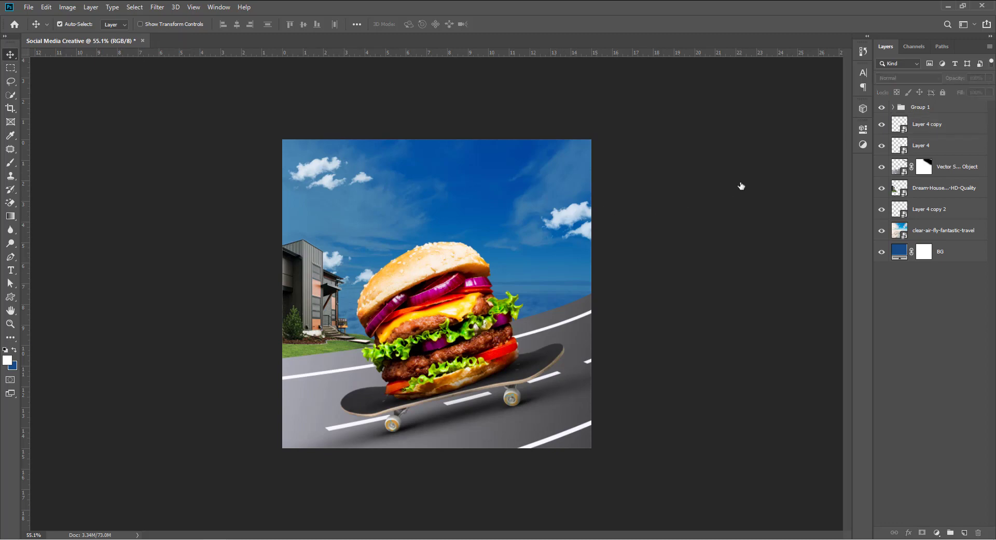
left_click(923, 114)
left_click(882, 109)
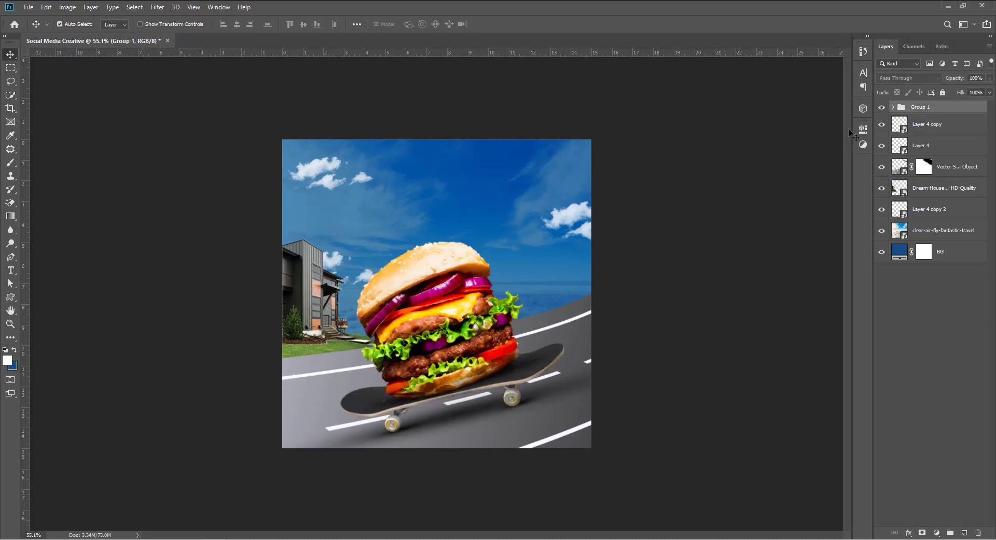
left_click_drag(469, 373, 523, 385)
key("ctrl+z")
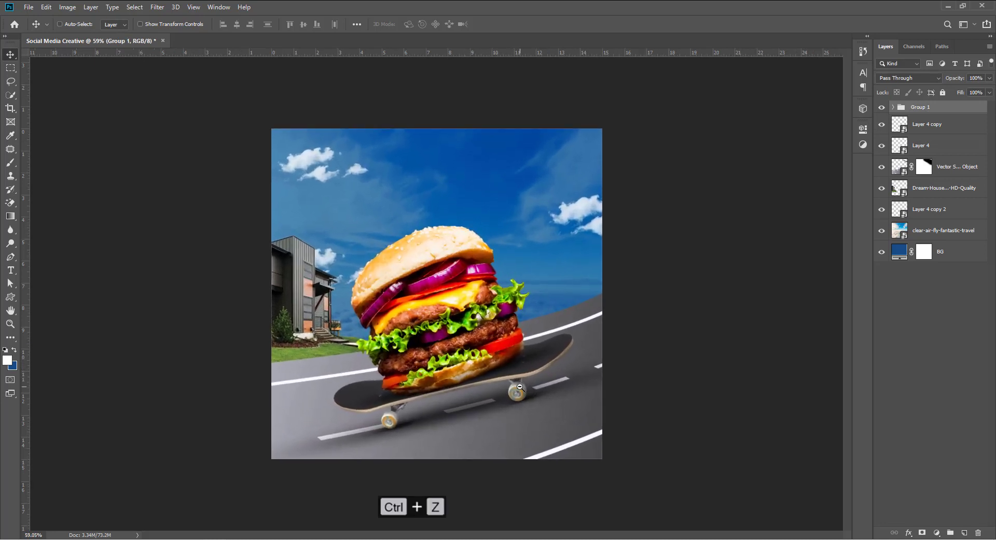
key("ctrl+z")
left_click(709, 347, "ctrl")
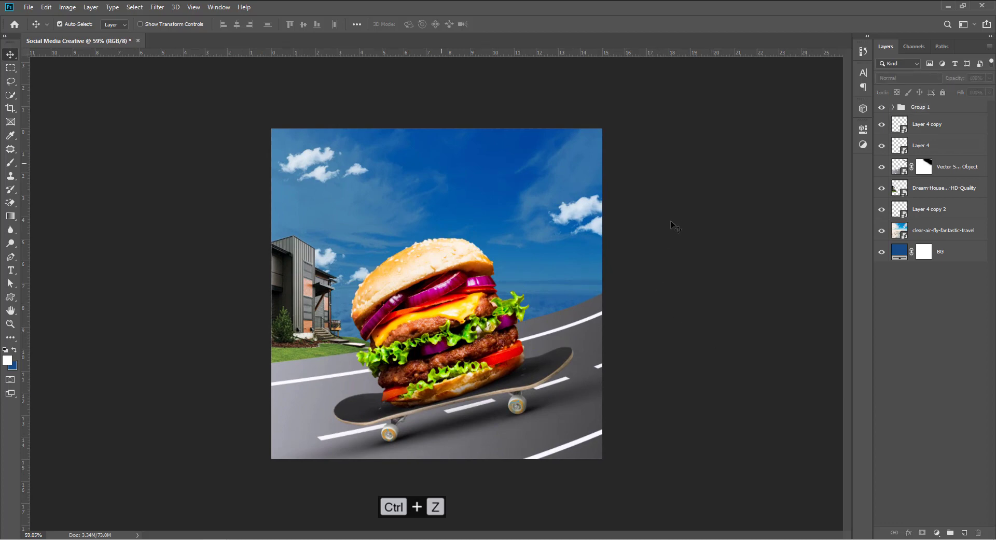
Step: Bring in the Super Fast Delivery, Don't Say, Hungry and Anymore text layers above Group 1 and move the headline into the sky above the burger
left_click(920, 107)
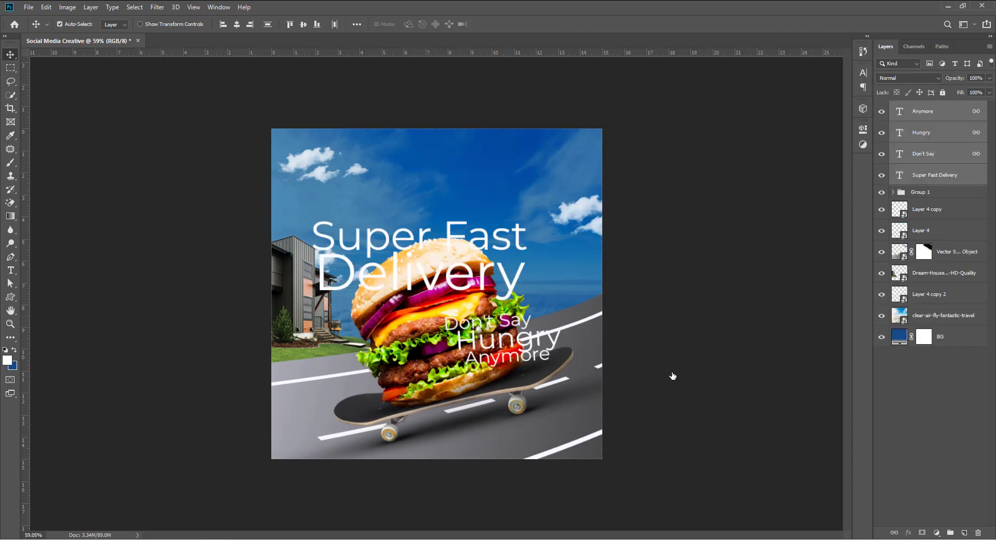
left_click_drag(480, 253, 494, 182)
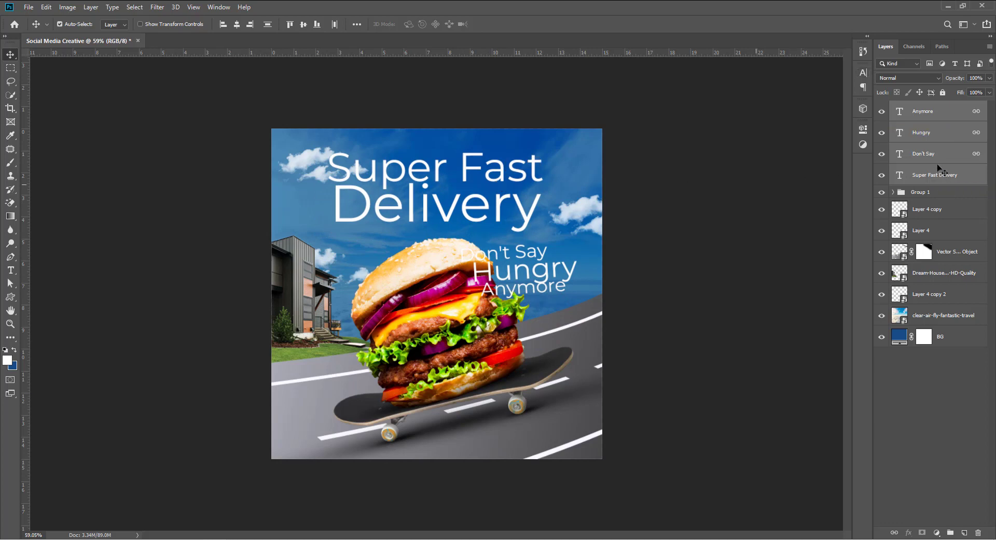
Step: Change the font of all four text layers to BEACHWORKS
left_click(862, 73)
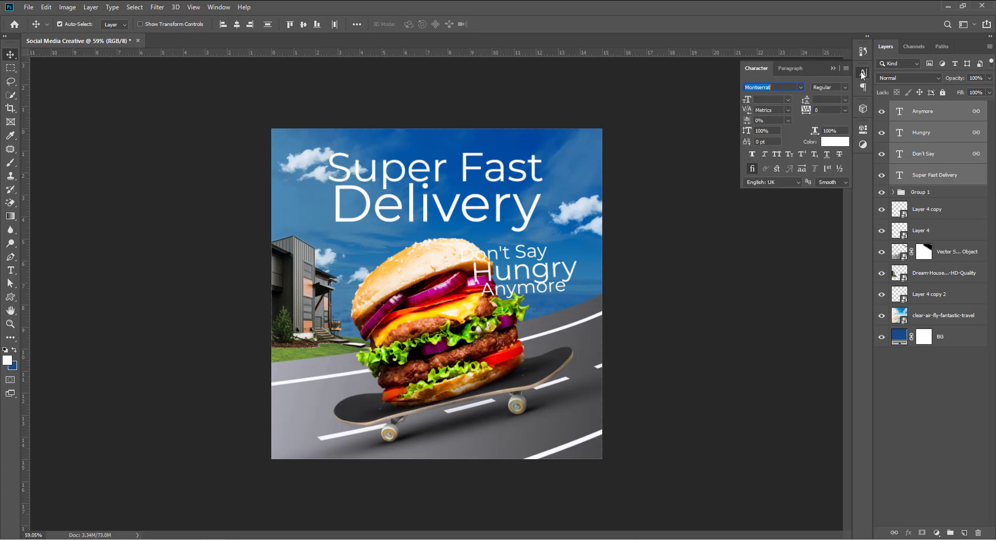
left_click(801, 88)
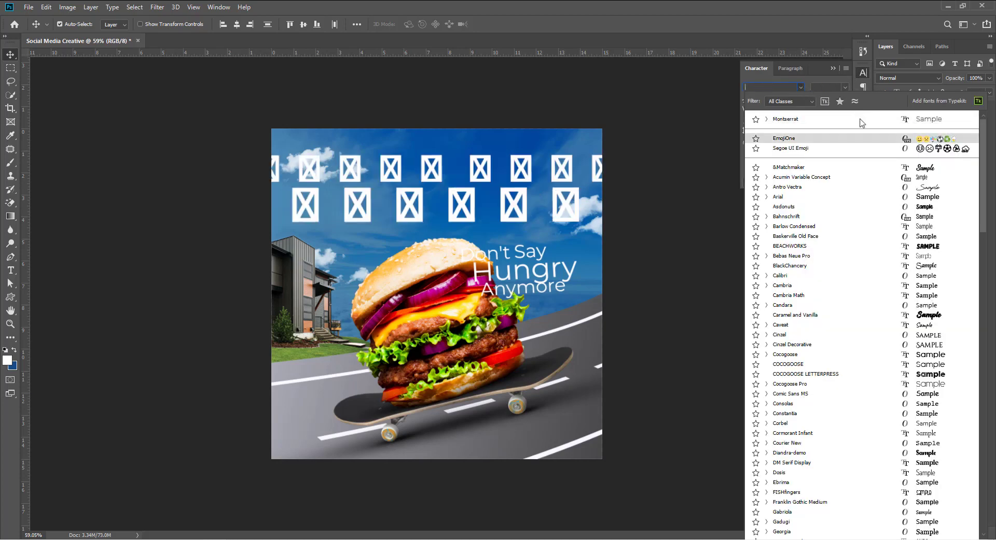
left_click(919, 247)
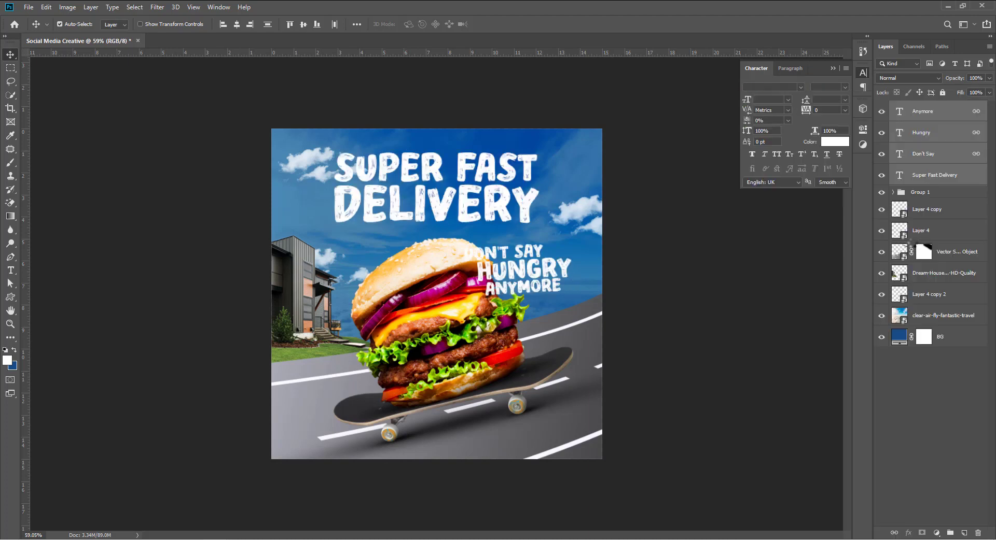
left_click(677, 190)
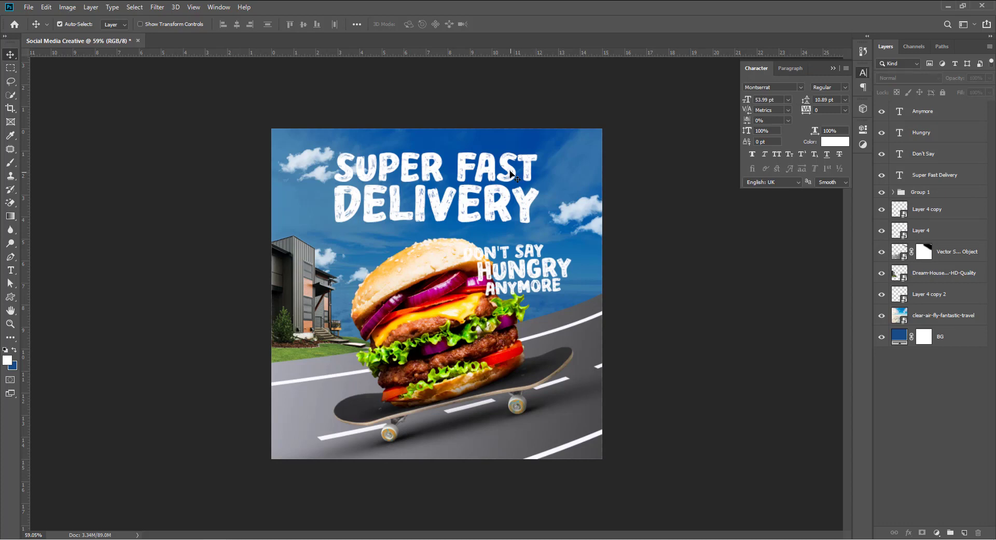
left_click_drag(509, 172, 511, 164)
key("ctrl+z")
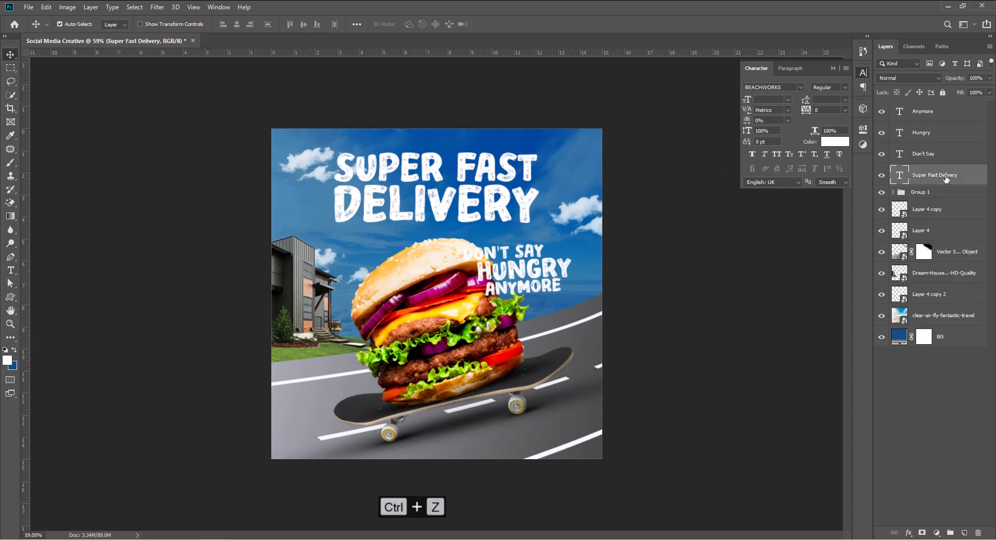
Step: Add a 4 px orange outside stroke at 100% opacity to the Super Fast Delivery text
double_click(983, 180)
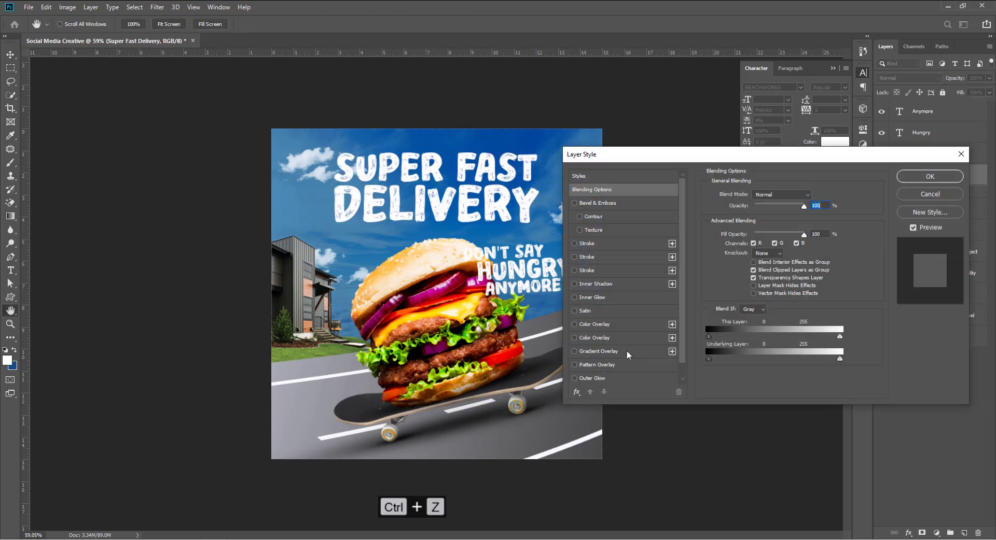
scroll(606, 360, "down", 1)
scroll(593, 267, "up", 1)
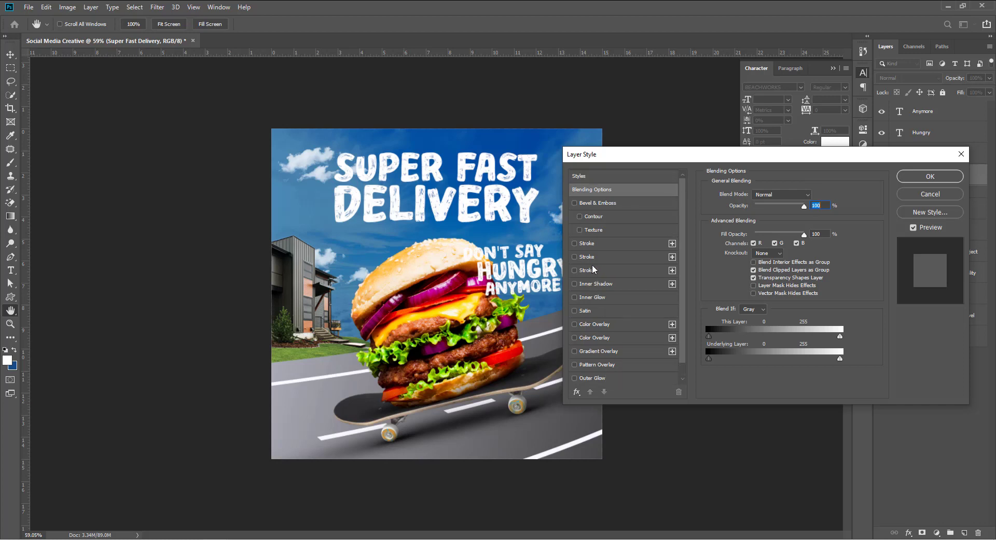
left_click(584, 244)
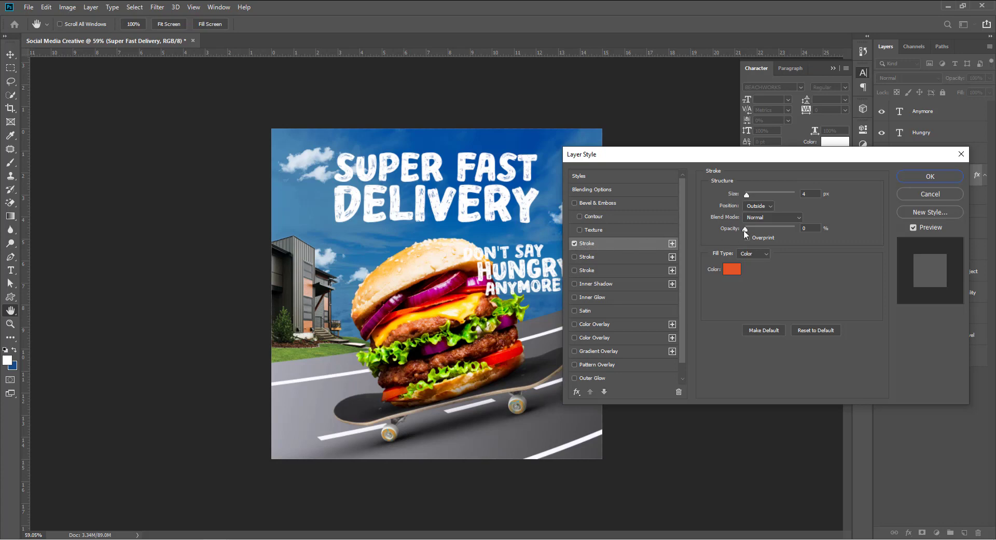
left_click_drag(774, 229, 703, 231)
Step: Add a black drop shadow to the headline at 100% opacity, 127° angle and 12 px distance, with 0 spread and size
scroll(828, 230, "down", 1)
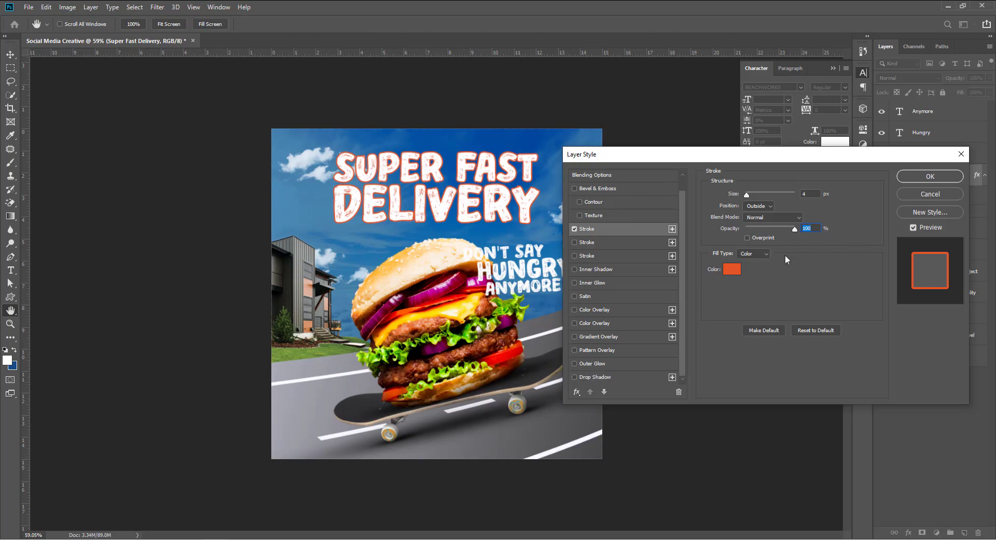
left_click(586, 378)
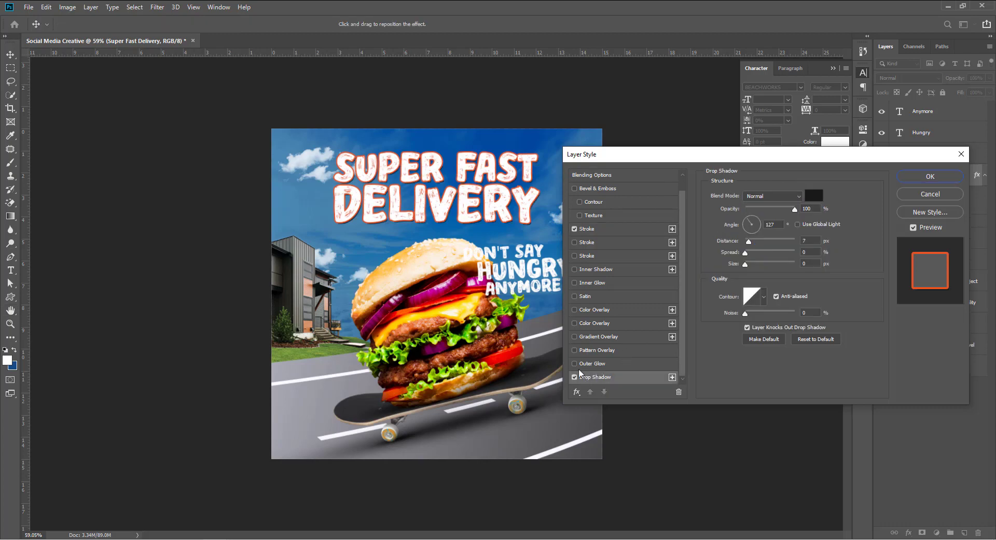
scroll(440, 172, "up", 5)
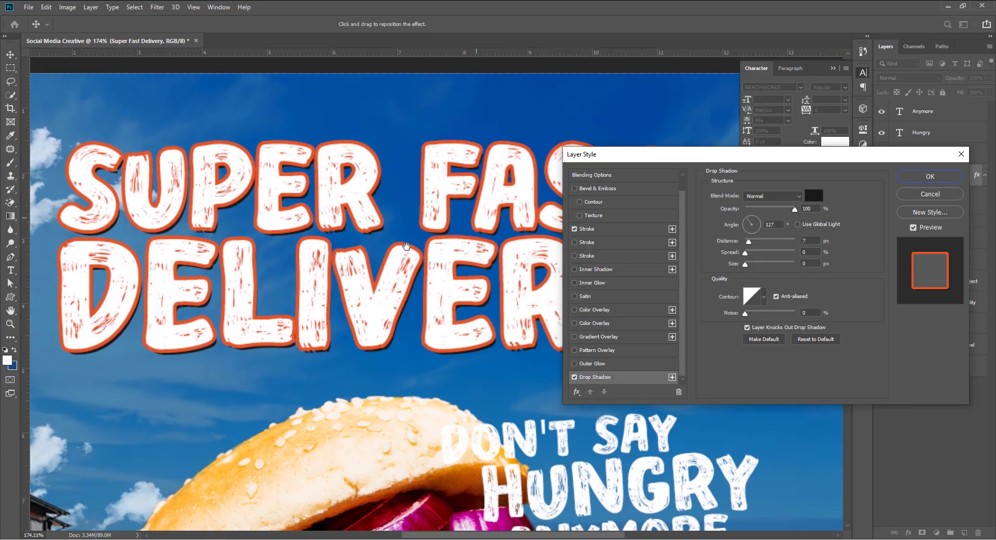
scroll(408, 247, "down", 1)
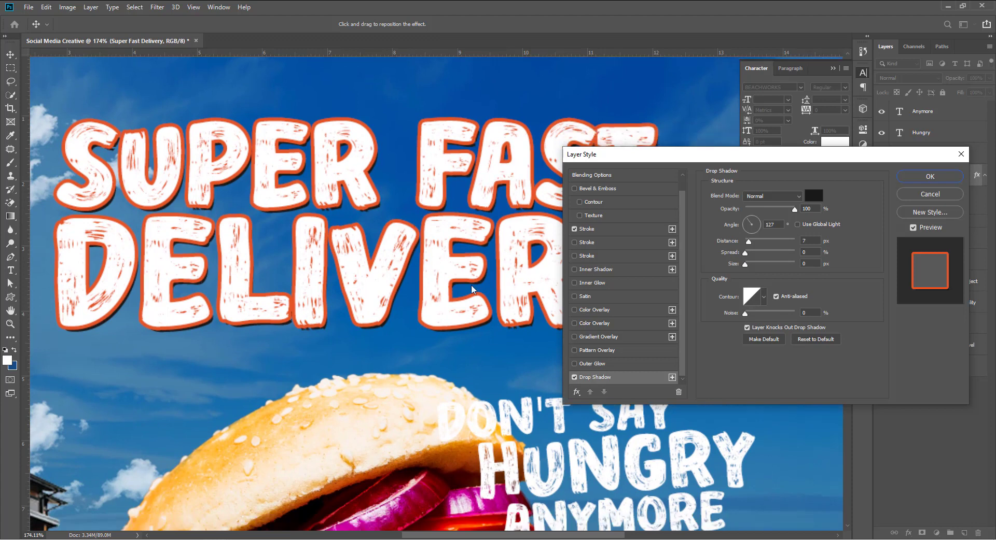
scroll(554, 343, "down", 1)
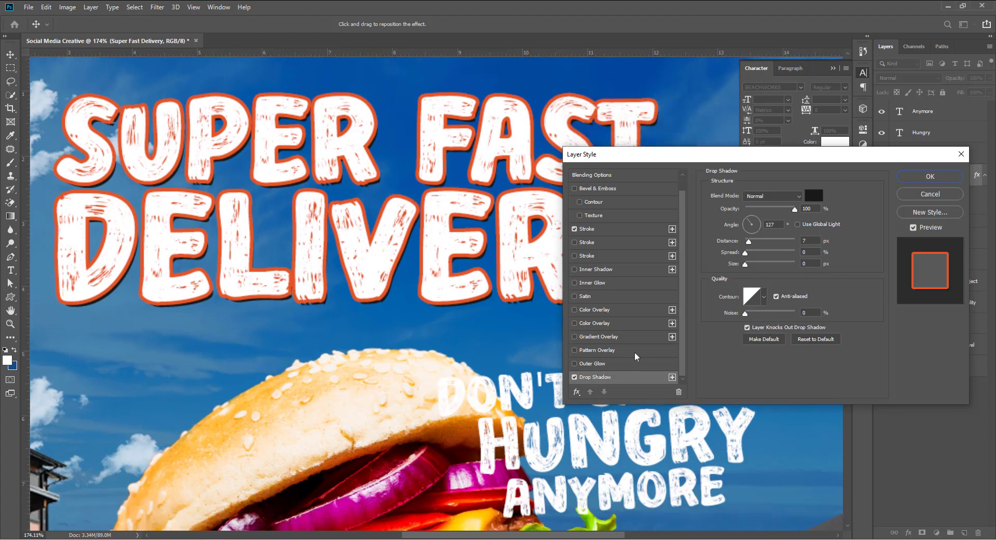
left_click_drag(752, 245, 754, 246)
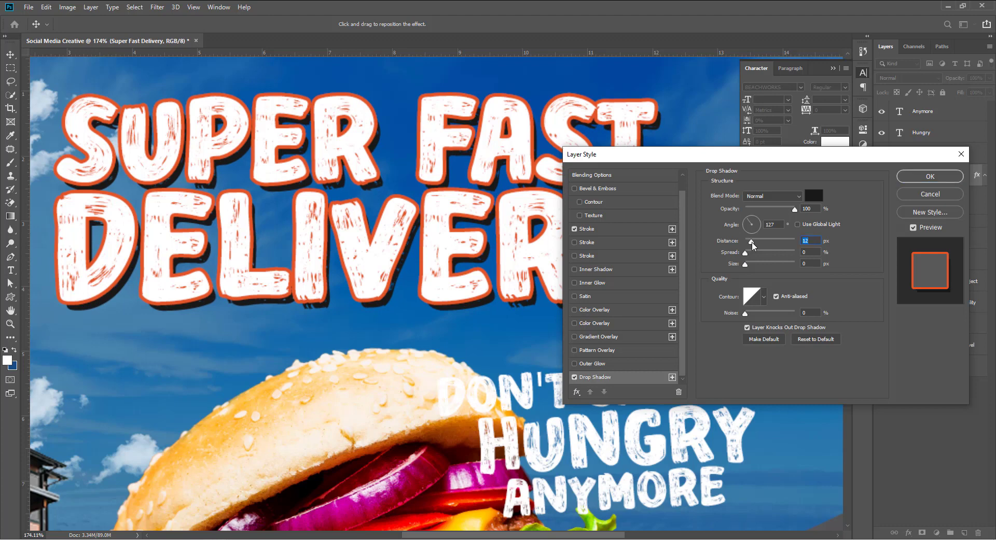
Step: Set the headline stroke's opacity to 0%
left_click(591, 232)
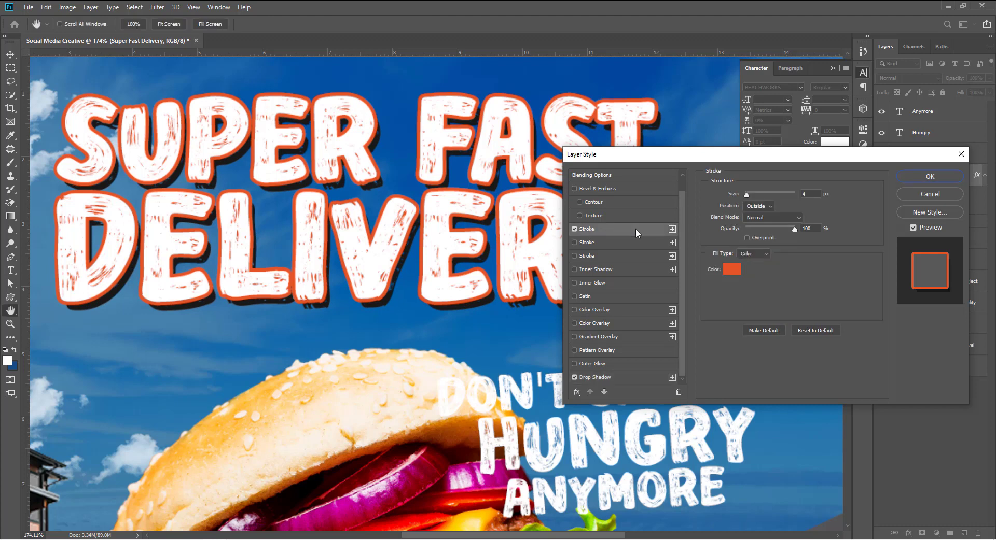
mouse_move(793, 230)
left_mouse_down()
mouse_move(726, 234)
mouse_move(748, 238)
mouse_move(733, 244)
left_mouse_up()
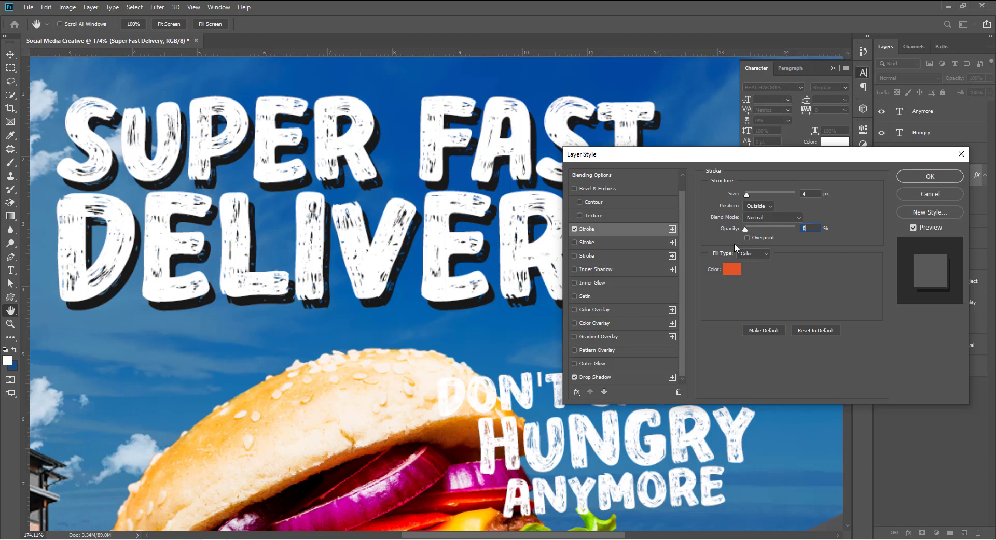
Step: Raise the headline stroke's opacity slightly above zero and set its drop shadow distance to 10 px
left_click_drag(748, 235, 750, 232)
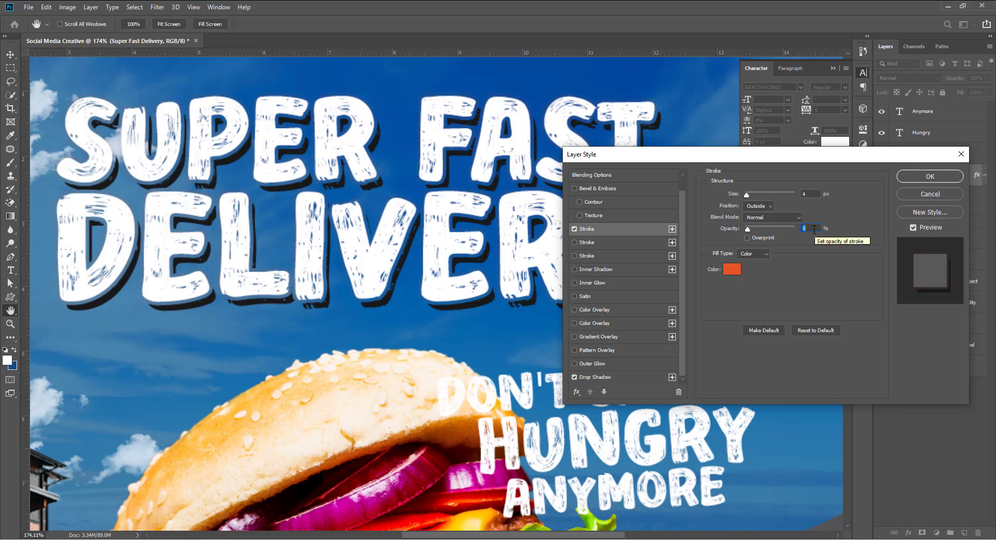
left_click(598, 378)
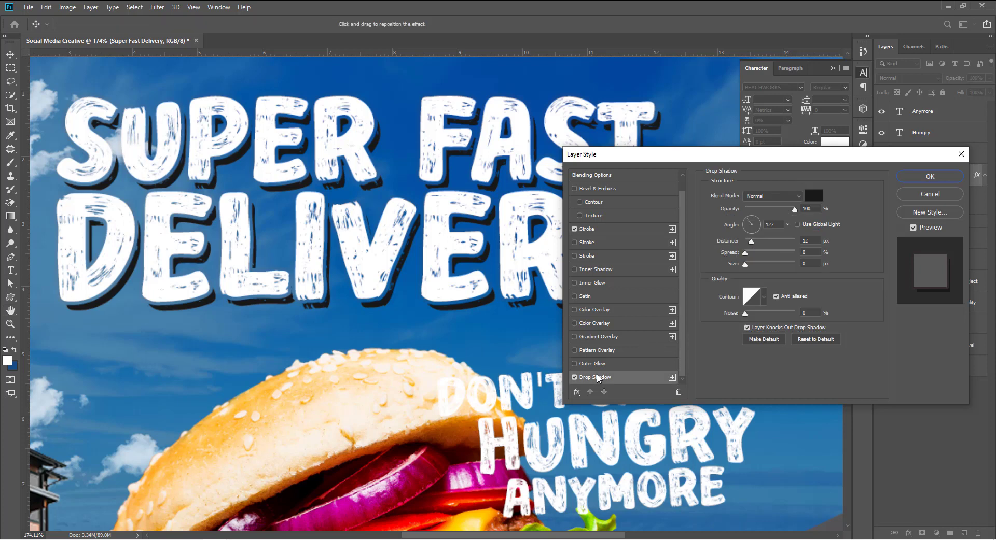
left_click(810, 242)
key("Down")
key("Down")
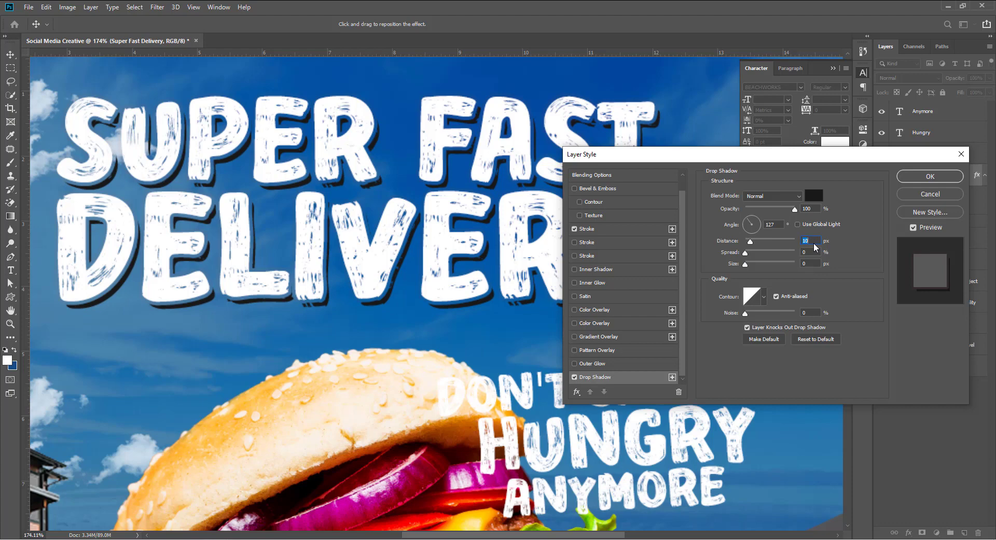
left_click(921, 176)
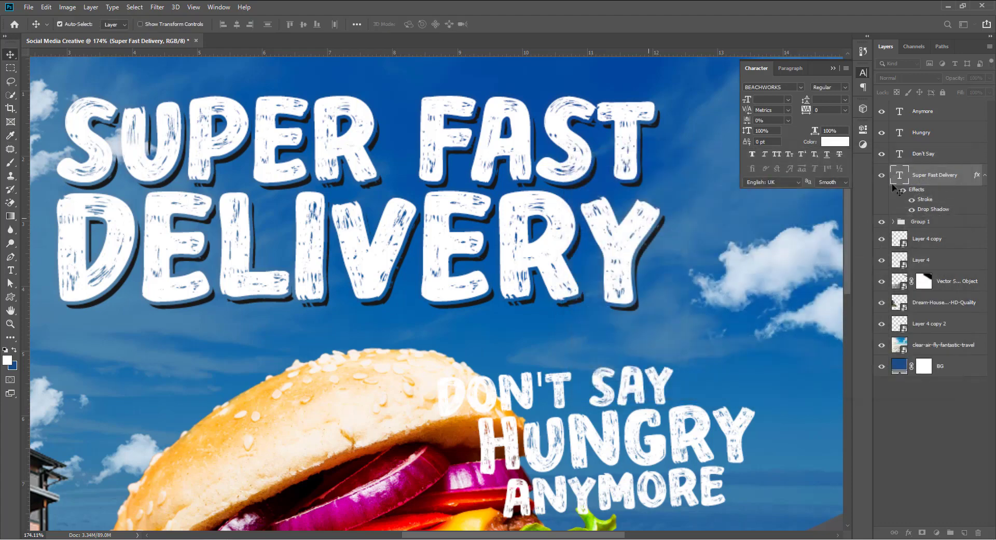
Step: Center the Super Fast Delivery headline horizontally on the canvas
left_click_drag(577, 312, 517, 192)
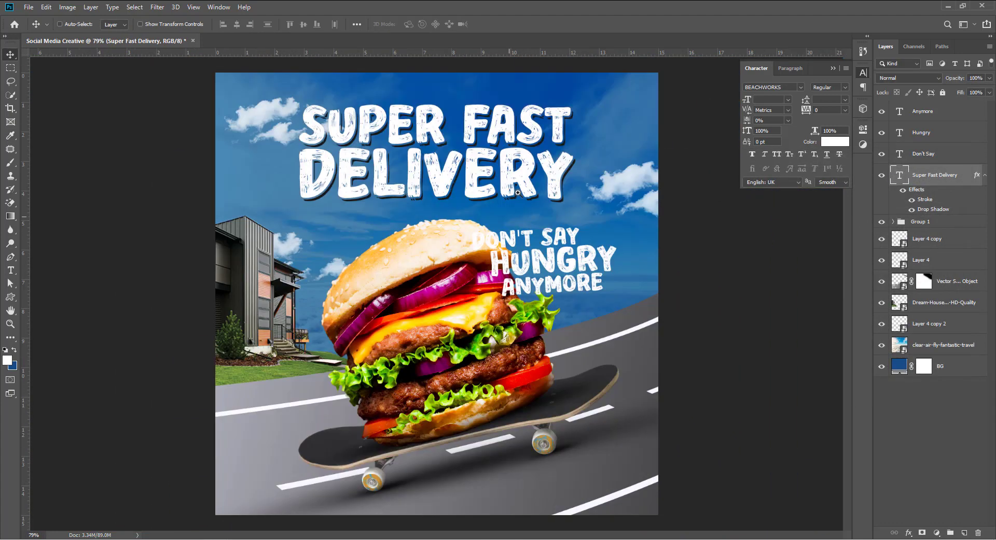
left_click(985, 176)
key("ctrl+a")
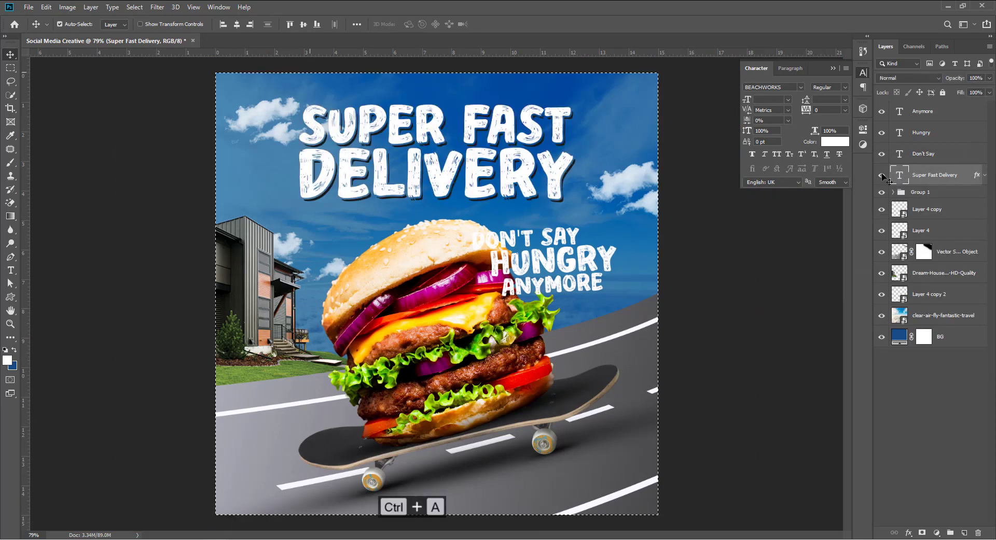
left_click(237, 26)
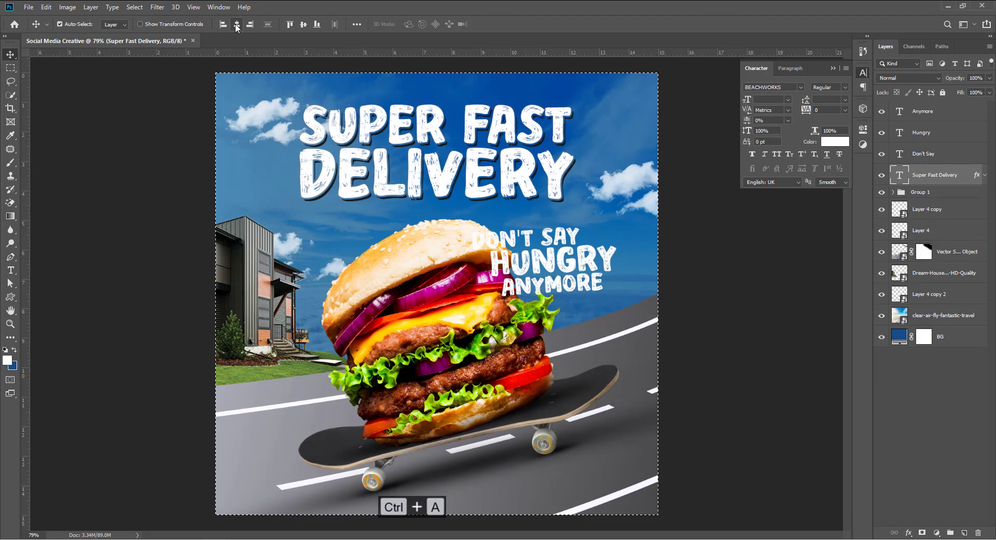
key("ctrl+d")
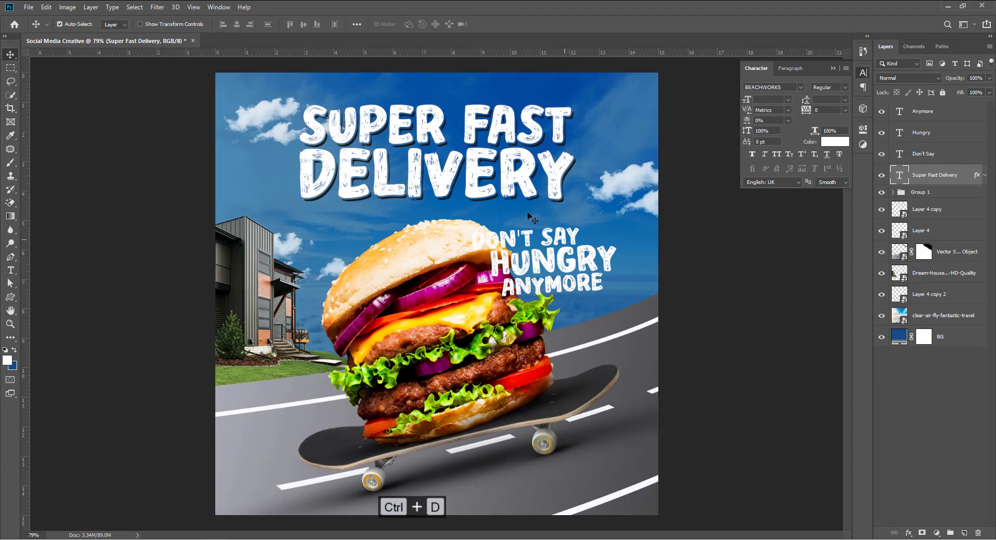
Step: Move the Don't Say Hungry Anymore text up and right, clear of the burger bun
left_click_drag(572, 241, 579, 236)
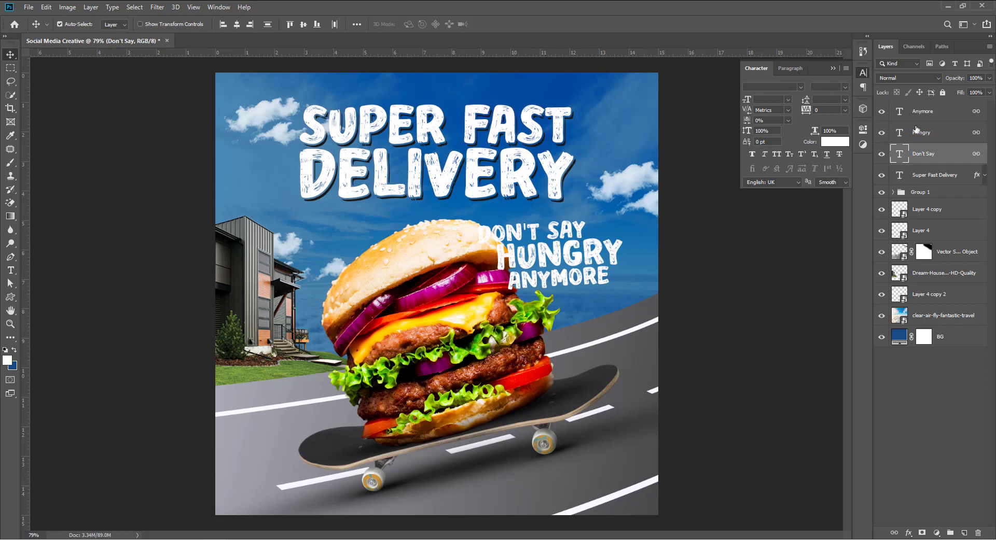
left_click(945, 119, "shift")
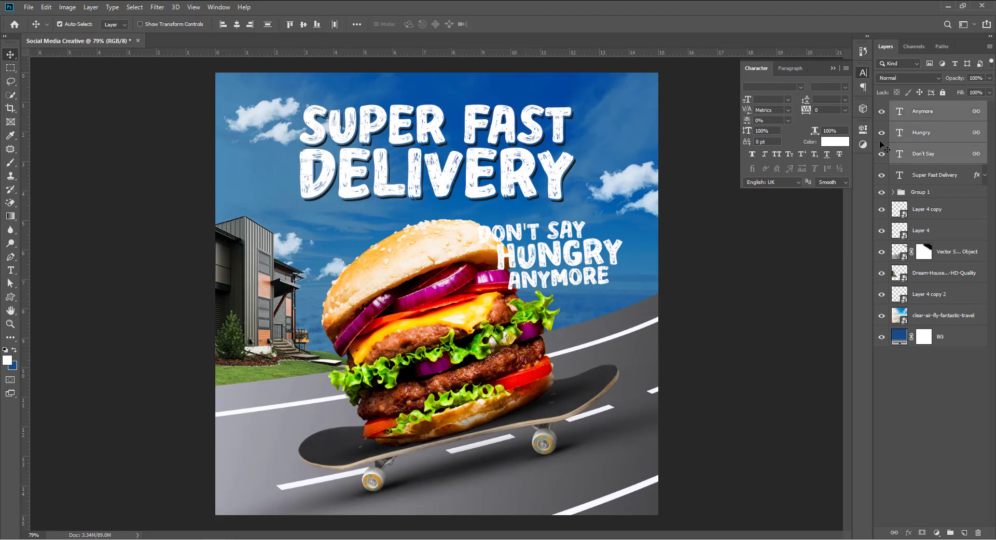
left_click_drag(584, 256, 607, 244)
key("ctrl+space")
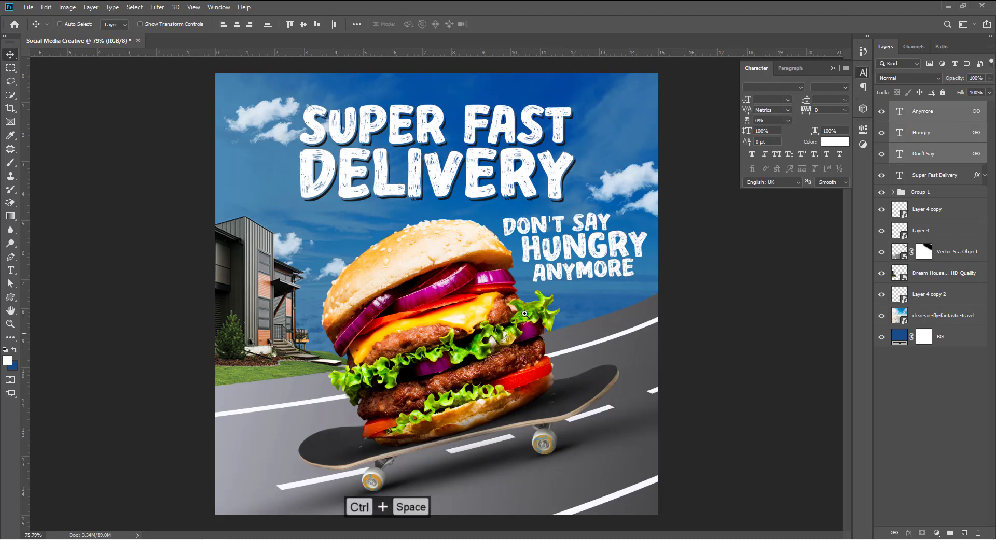
Step: Tilt all four text layers counterclockwise together, and shift the tagline down and left, clear of the canvas edge
left_click_drag(550, 333, 529, 319)
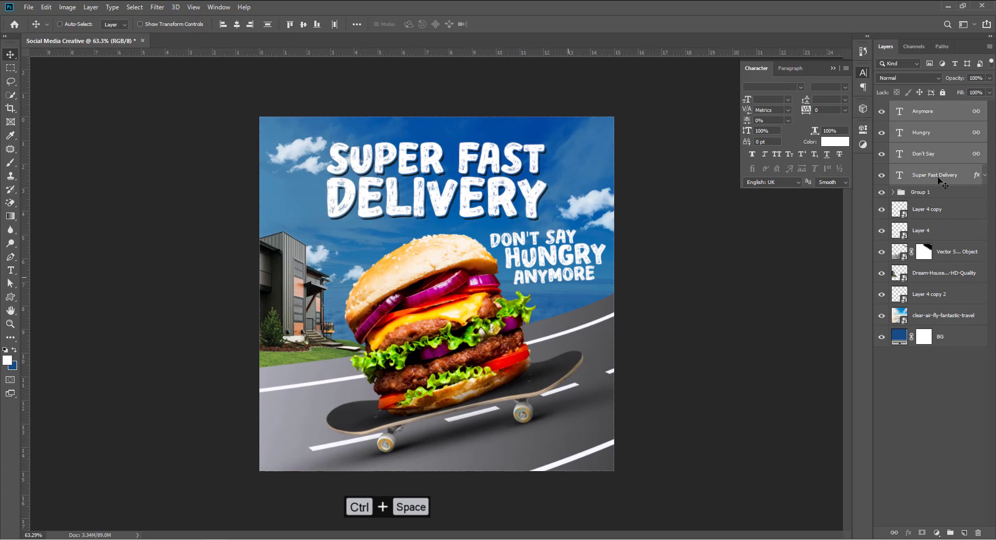
key("ctrl+t")
mouse_move(625, 136)
left_mouse_down()
mouse_move(604, 111)
mouse_move(618, 118)
left_mouse_up()
key("Return")
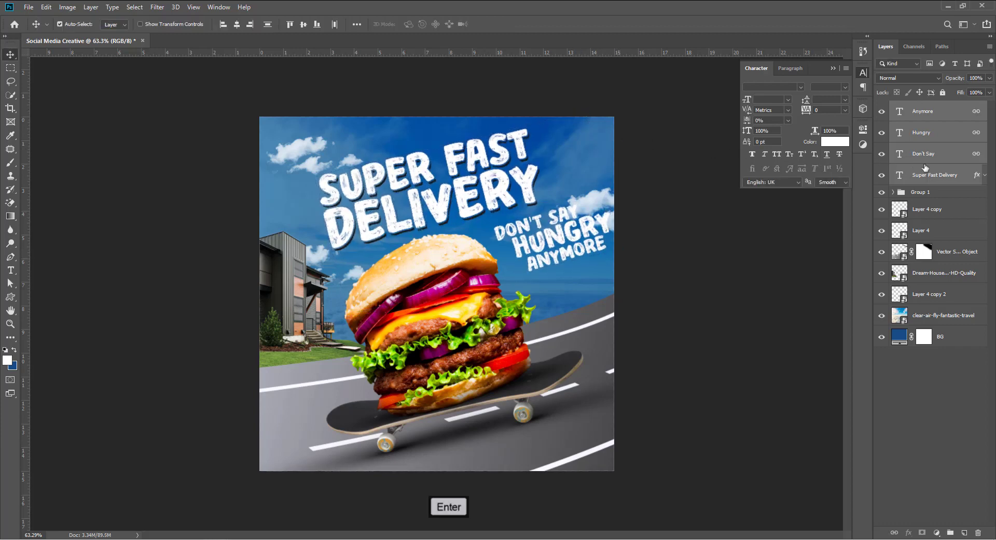
left_click_drag(584, 228, 574, 244)
Step: Scale the burger and skateboard group to 94.86% and shift it slightly left
left_click(928, 193)
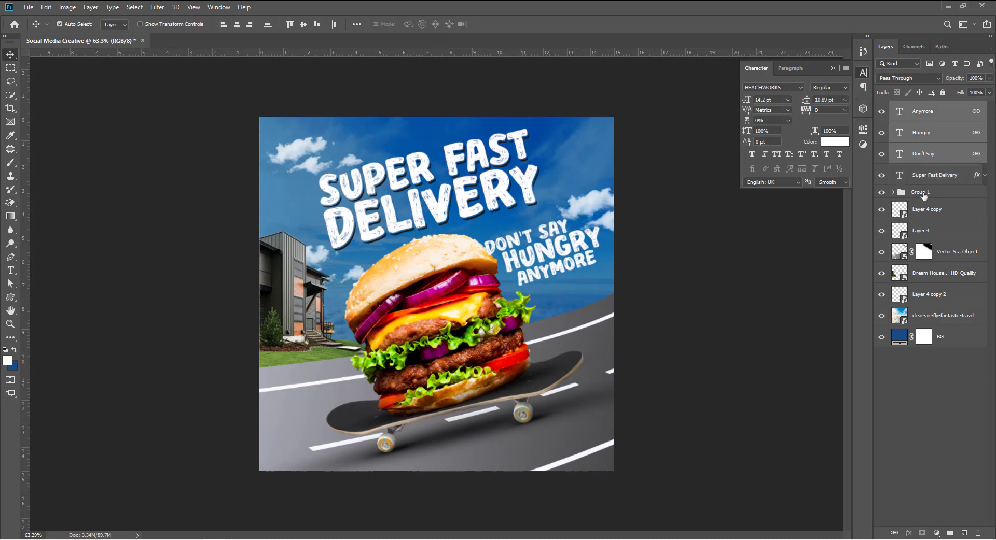
key("ctrl+t")
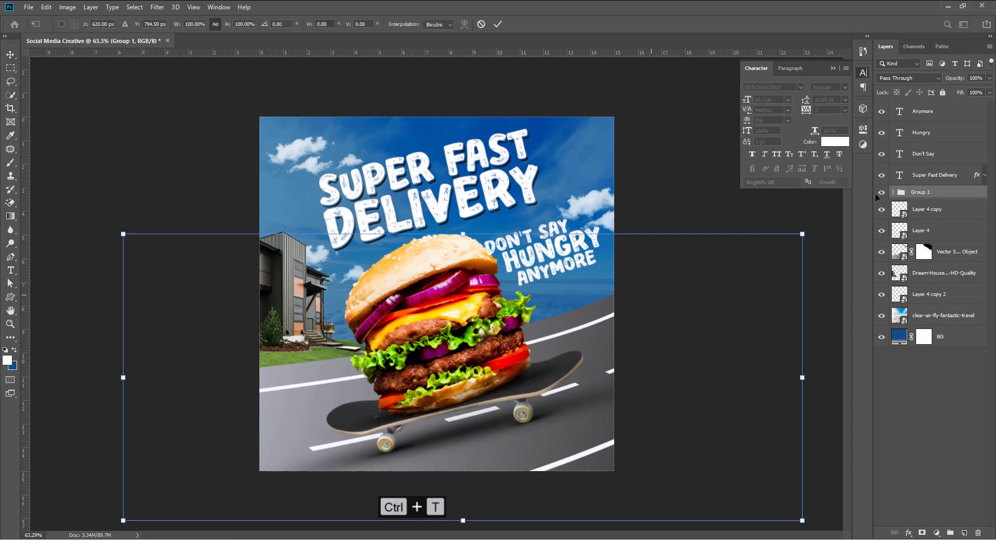
left_click_drag(801, 233, 784, 241)
left_click_drag(648, 331, 637, 332)
key("Return")
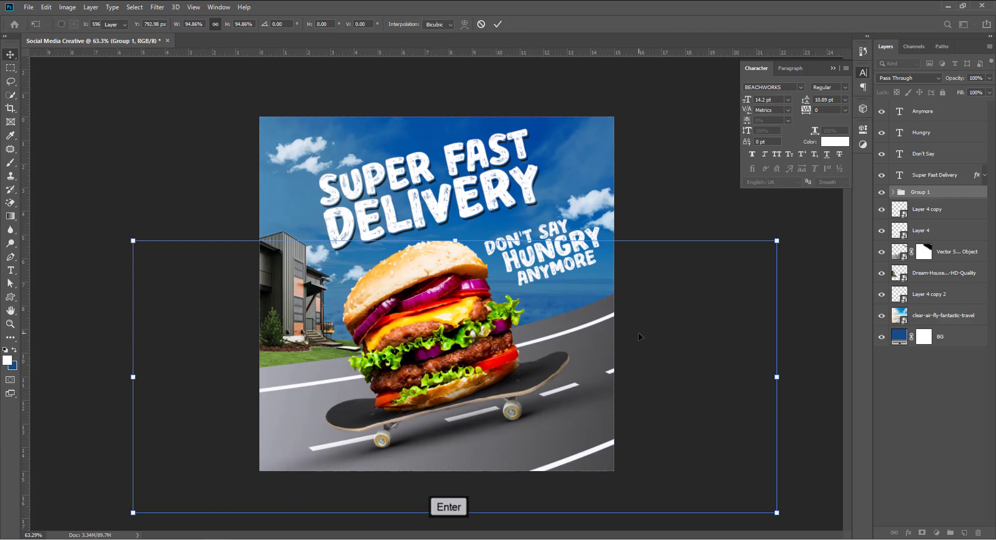
Step: Move the cloud beside the headline higher and nudge the tagline slightly up and left
left_click_drag(606, 198, 595, 166)
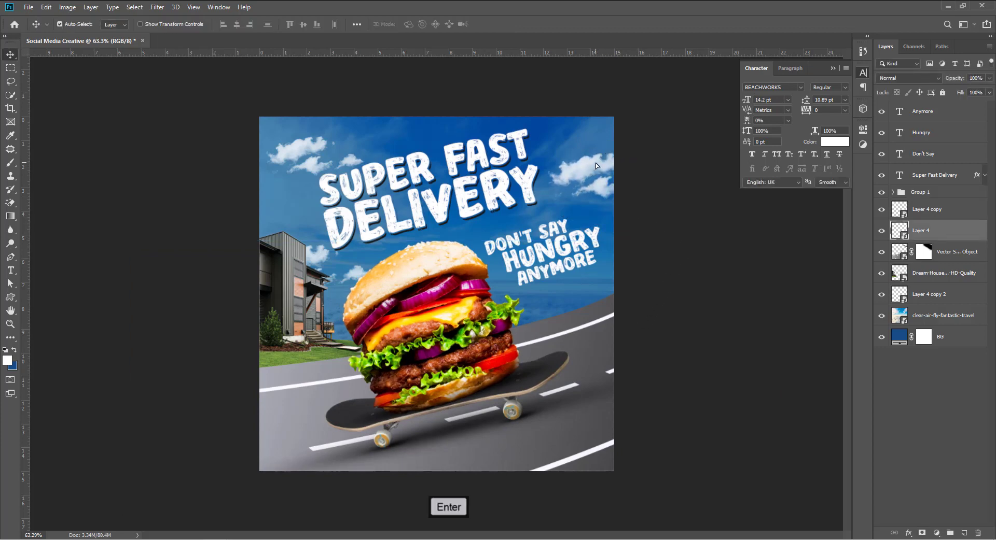
mouse_move(558, 252)
left_mouse_down()
mouse_move(561, 241)
mouse_move(563, 255)
left_mouse_up()
key("ctrl+z")
Step: Rotate all four text layers slightly clockwise to soften their tilt
left_click(936, 177, "shift")
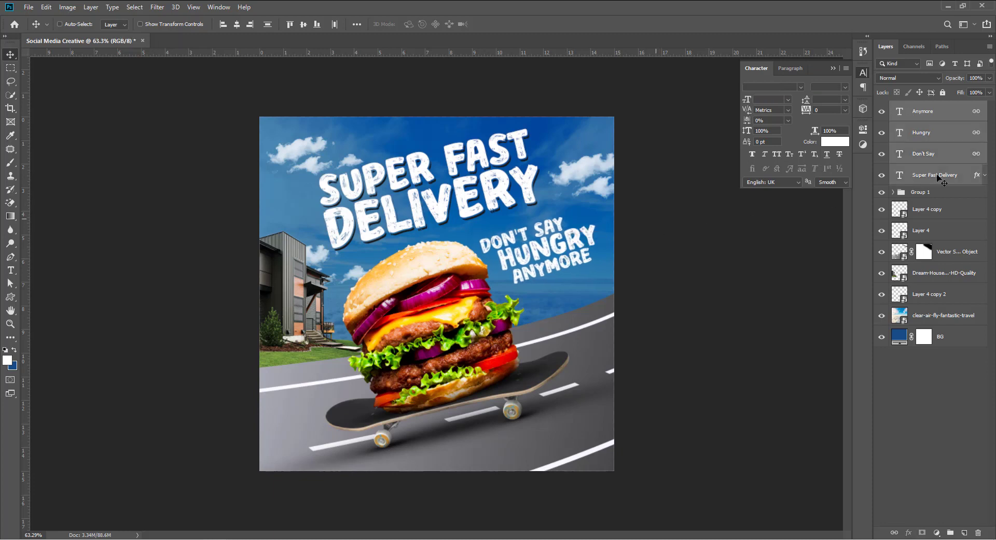
key("ctrl+t")
left_click_drag(606, 119, 611, 135)
key("Return")
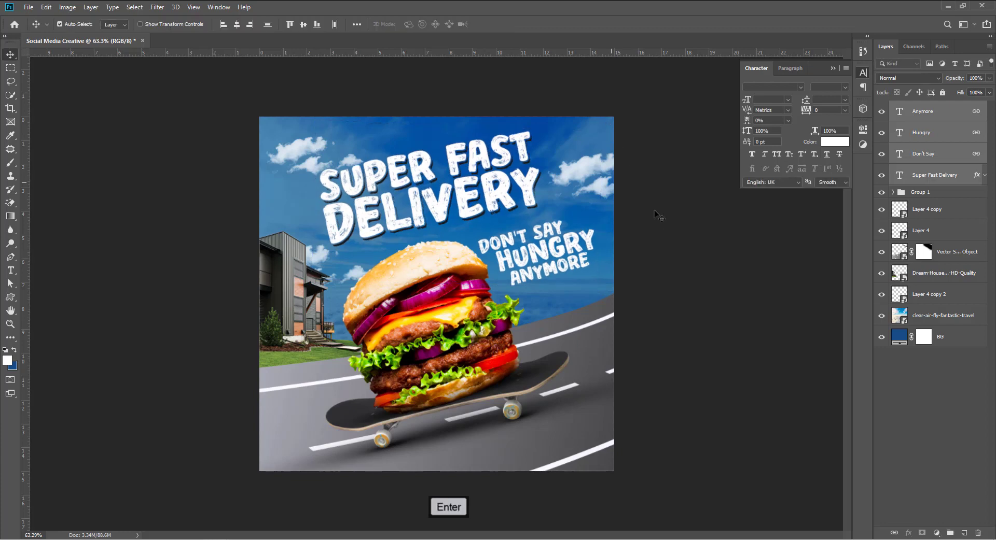
Step: Nudge the tagline slightly, and shift the burger and skateboard group down and right
key("ctrl+space")
left_click(548, 242)
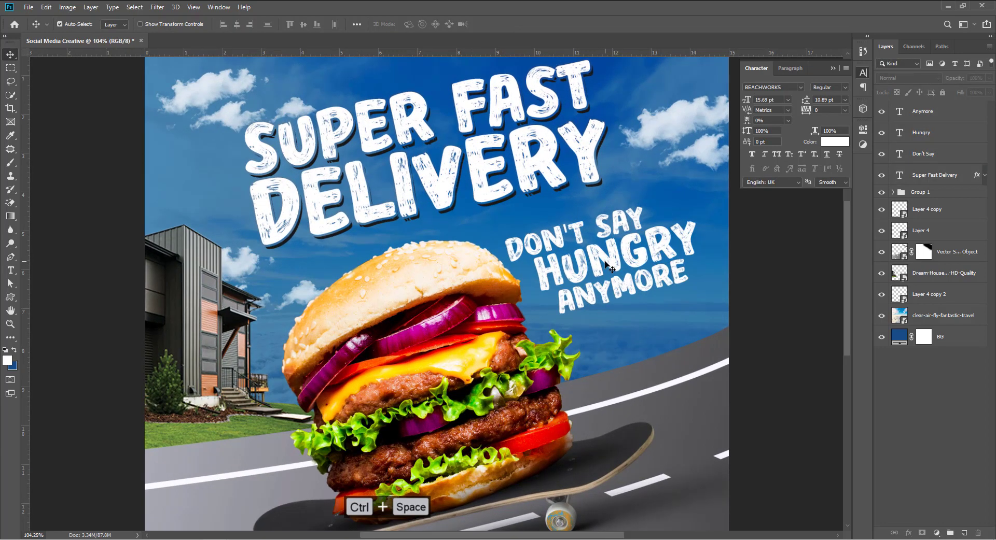
left_click_drag(594, 247, 600, 257)
key("ctrl+space")
left_click_drag(612, 292, 608, 278)
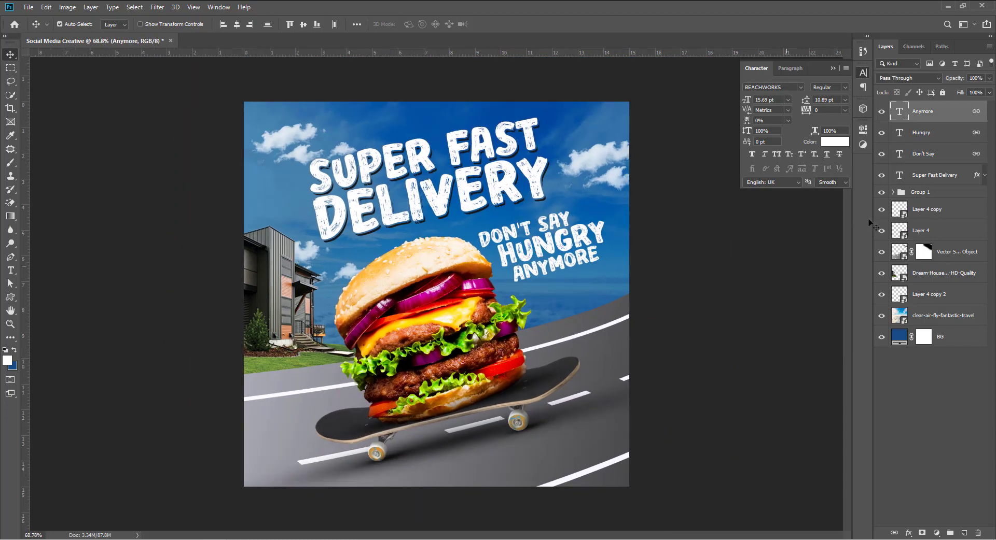
left_click_drag(485, 407, 489, 414)
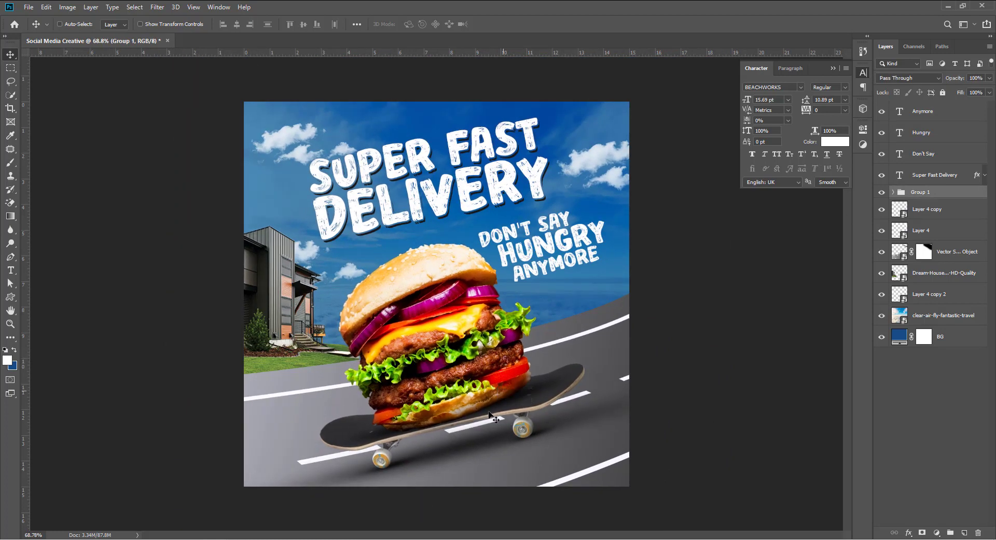
Step: Move the tagline slightly down and right beside the burger bun
key("ctrl+space")
left_click_drag(560, 248, 450, 284)
left_click_drag(508, 257, 529, 272)
key("ctrl+t")
key("Return")
left_click_drag(613, 312, 590, 270)
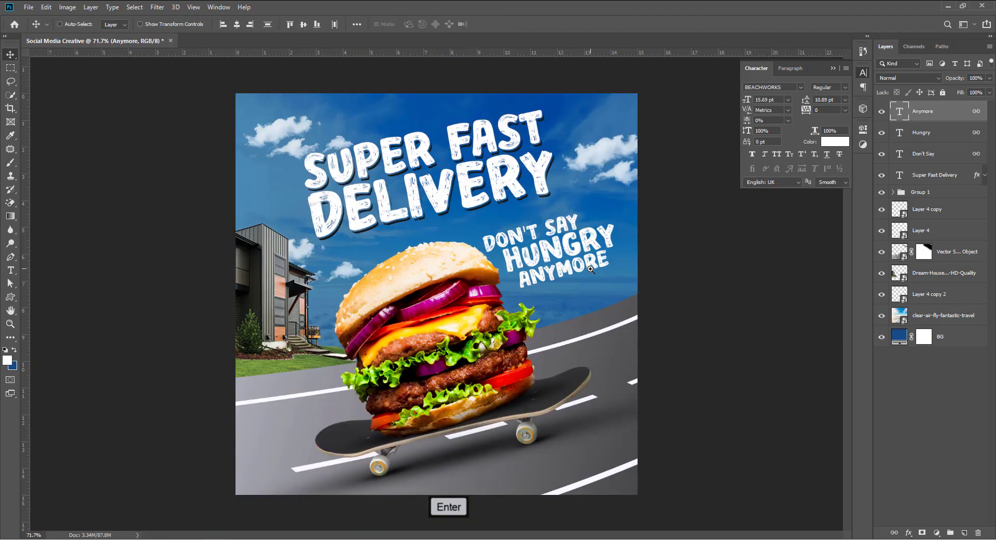
left_click(677, 261)
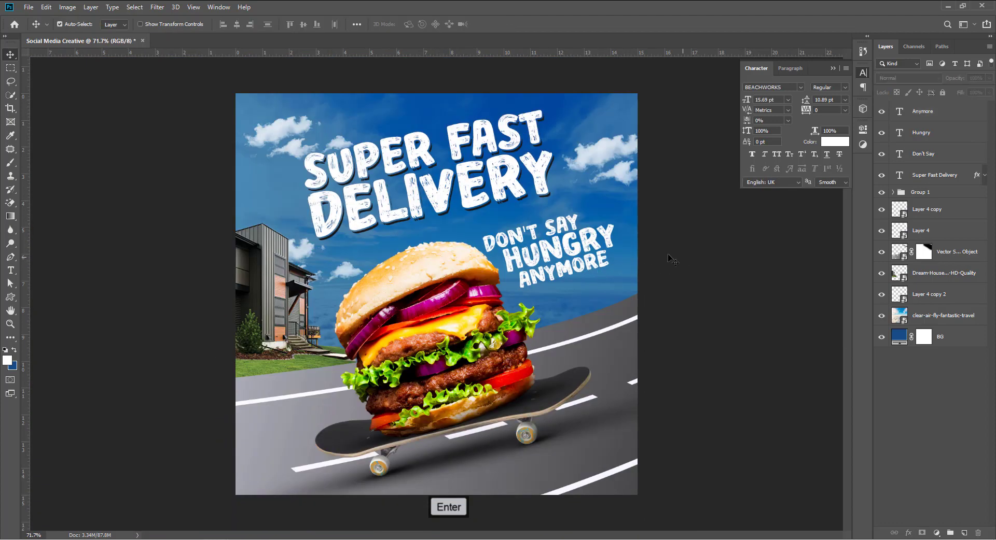
Step: Draw a thin white rounded rectangle about 168 × 2 px just above the tagline
left_click_drag(598, 243, 623, 278)
left_click_drag(623, 278, 548, 308)
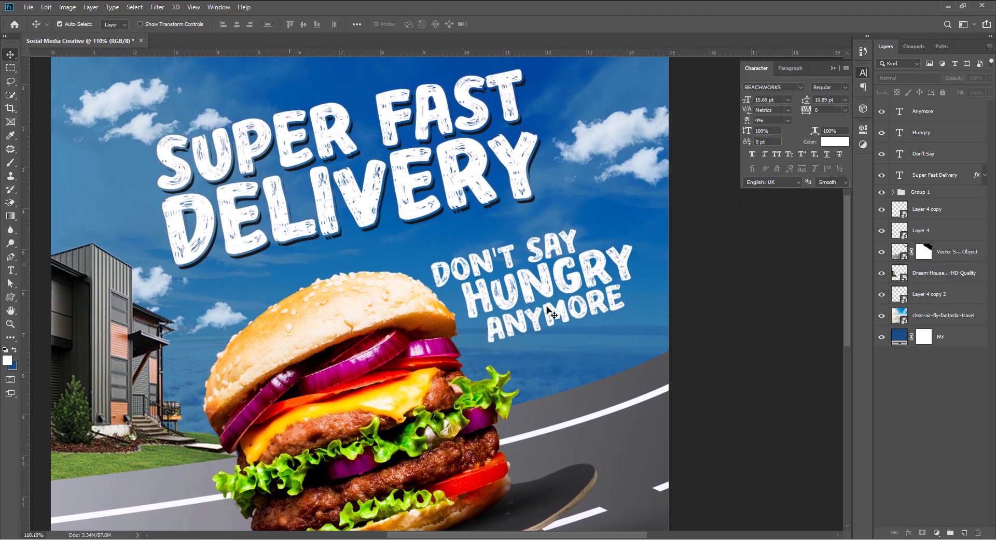
left_click(11, 298)
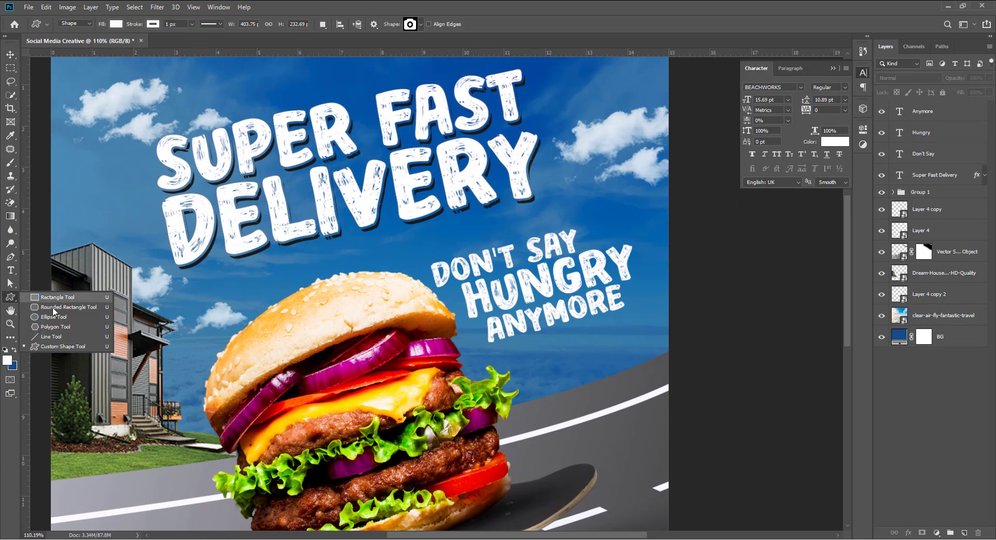
left_click(54, 308)
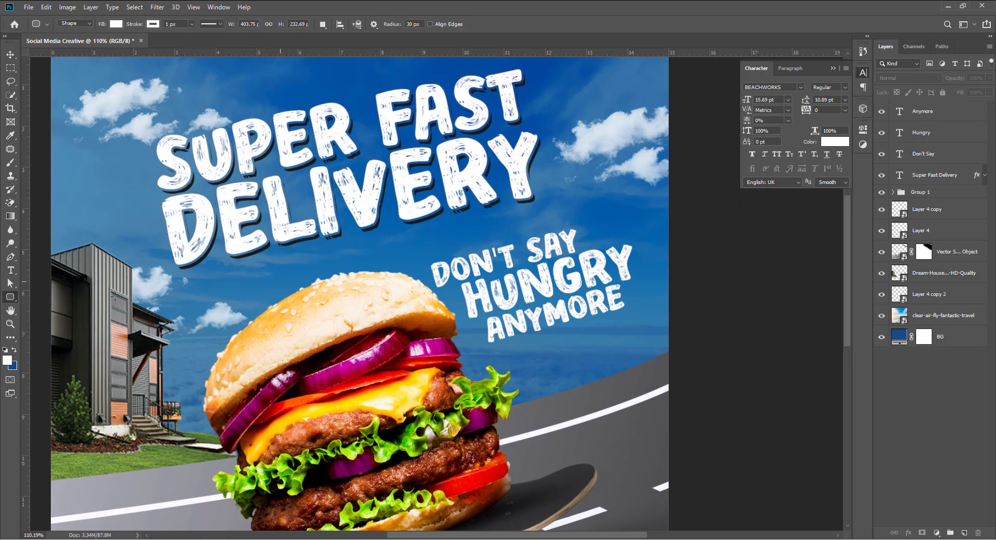
left_click_drag(398, 245, 494, 246)
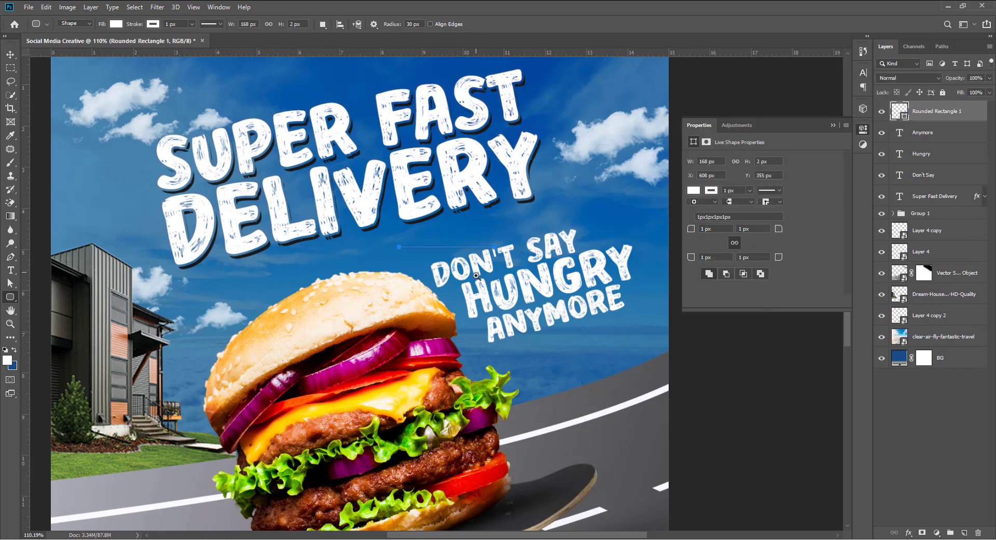
Step: Remove the stroke from the thin rounded rectangle
scroll(460, 239, "up", 7)
scroll(494, 273, "up", 3)
left_click(155, 26)
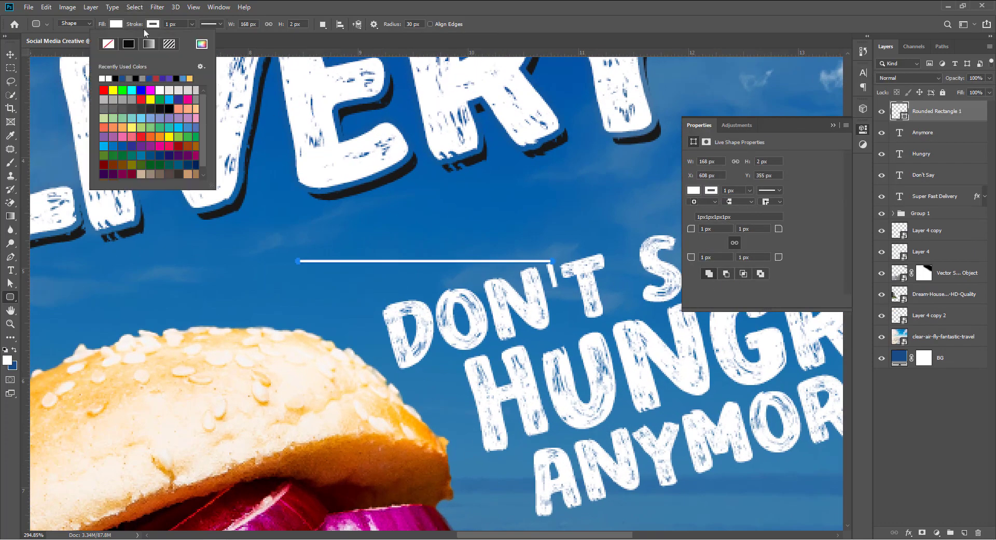
left_click(103, 43)
left_click(149, 25)
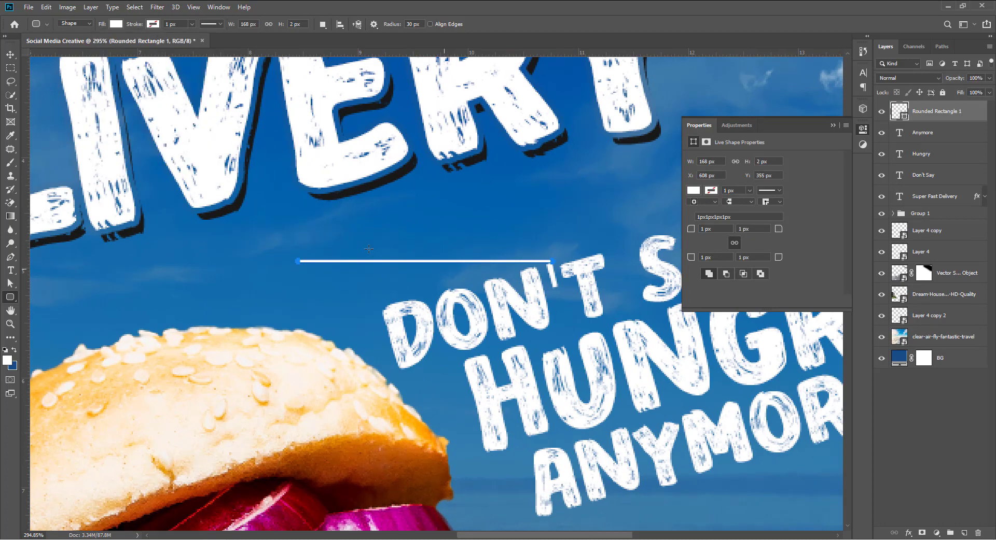
Step: Scale the thin rounded rectangle's height to 150%, making it 3 px high
scroll(379, 260, "up", 5)
key("ctrl+t")
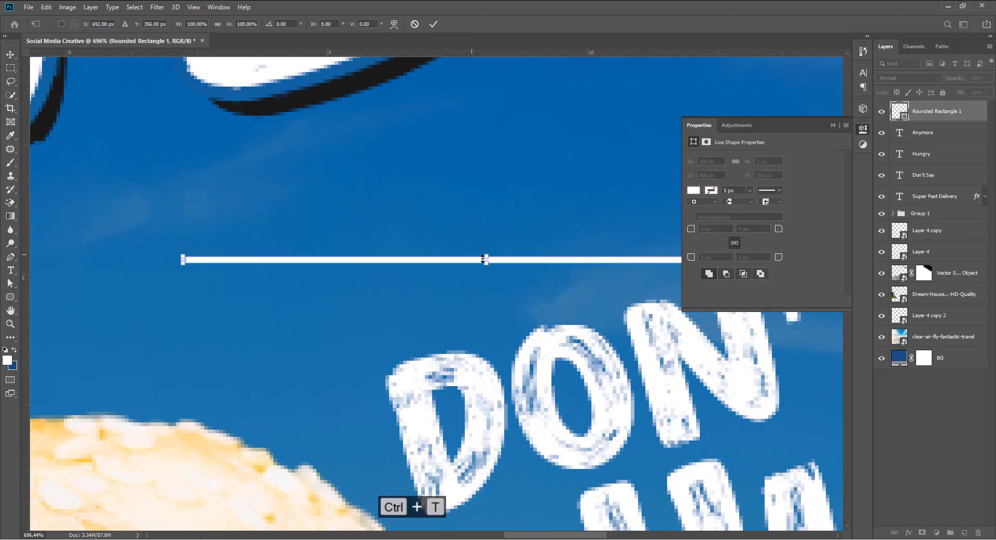
left_click_drag(483, 260, 482, 254)
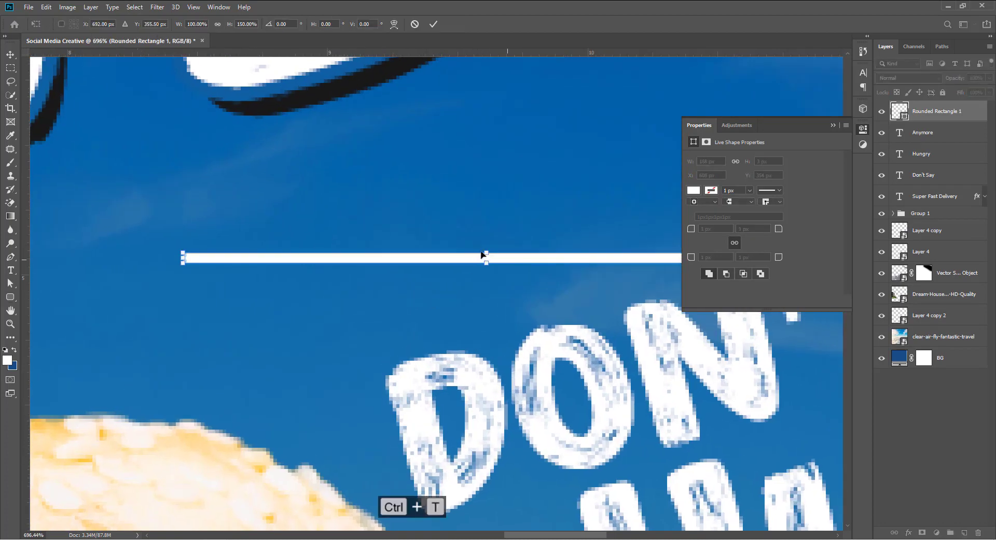
key("Return")
Step: Rotate the thin white line to −15° just above the word DON'T and shorten it to about 65% of its width
scroll(290, 258, "down", 4)
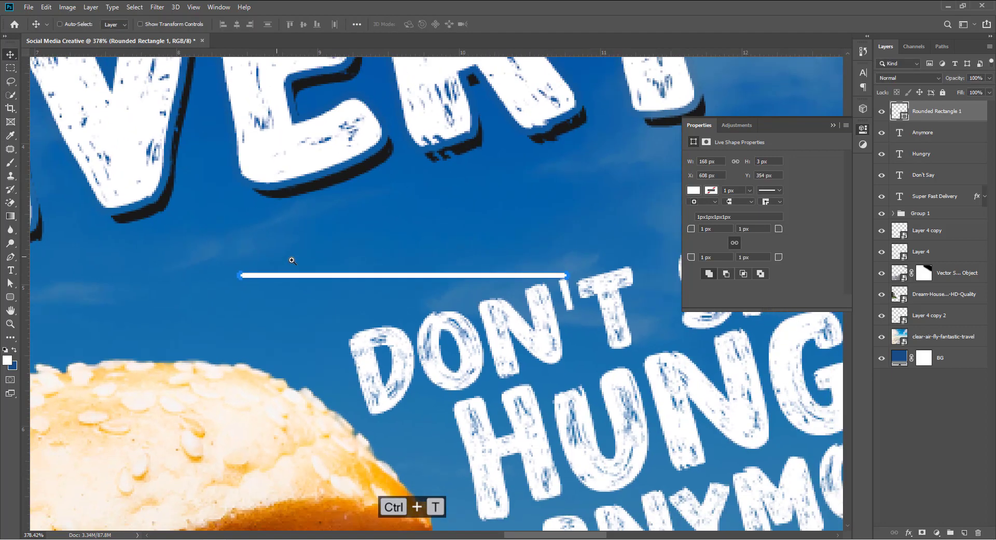
key("Return")
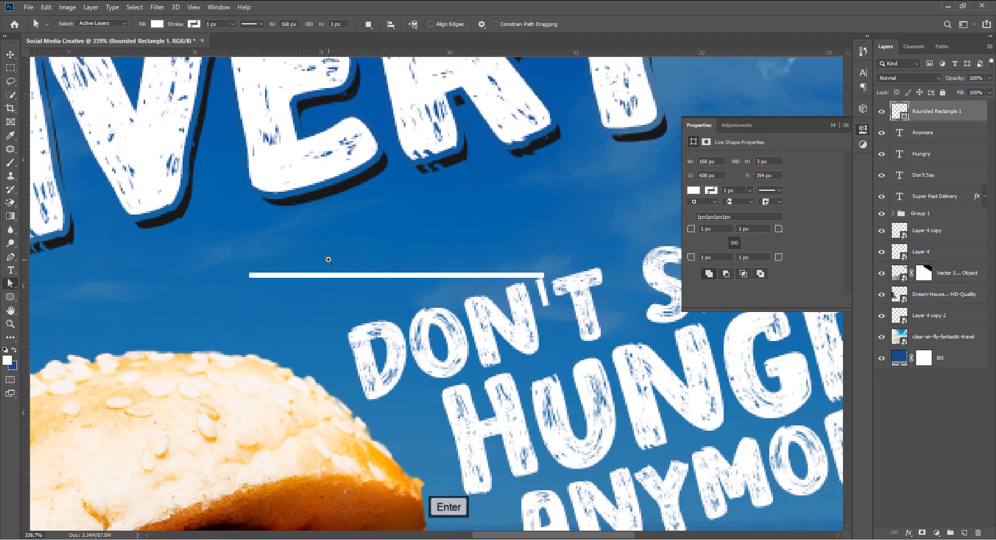
key("ctrl+t")
left_click_drag(517, 252, 513, 220)
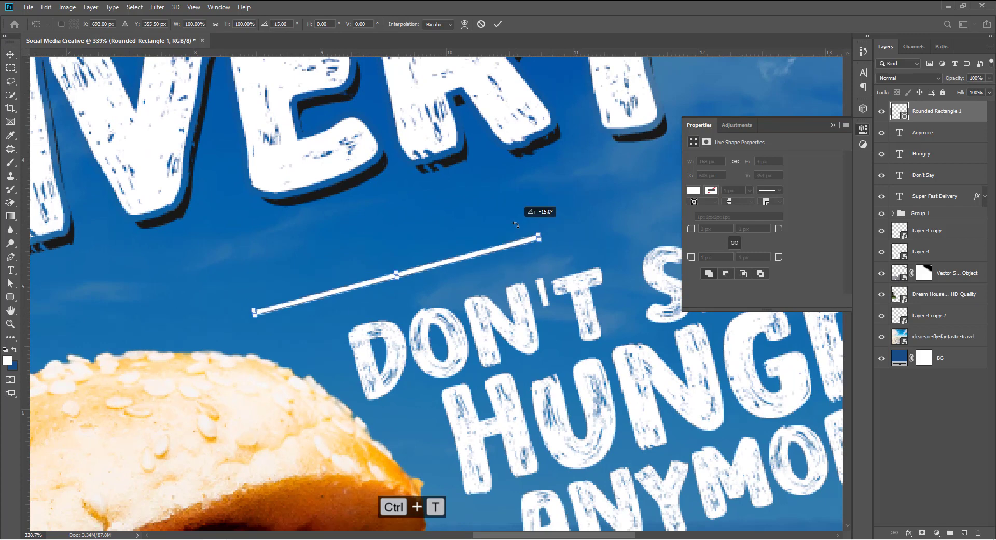
left_click_drag(457, 259, 474, 274)
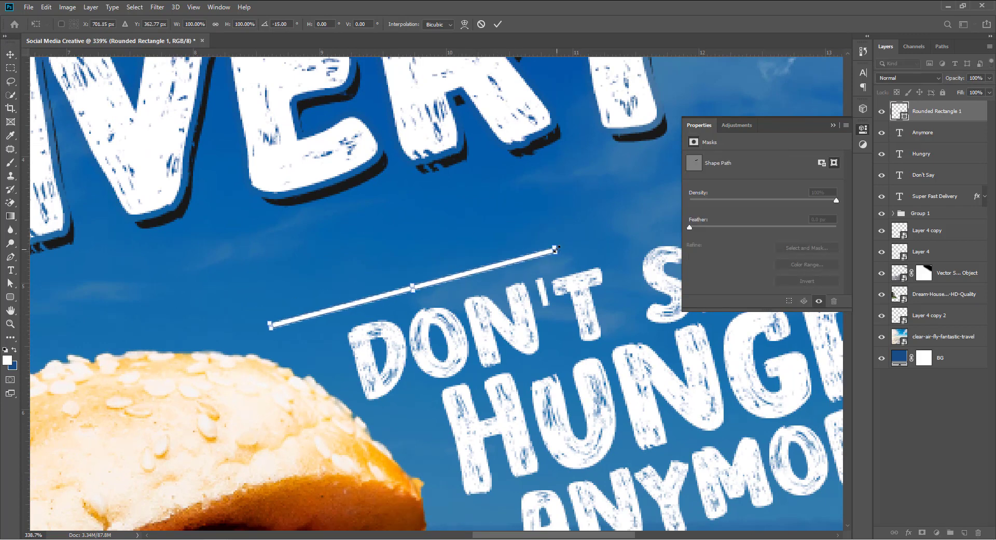
left_click_drag(555, 250, 456, 277)
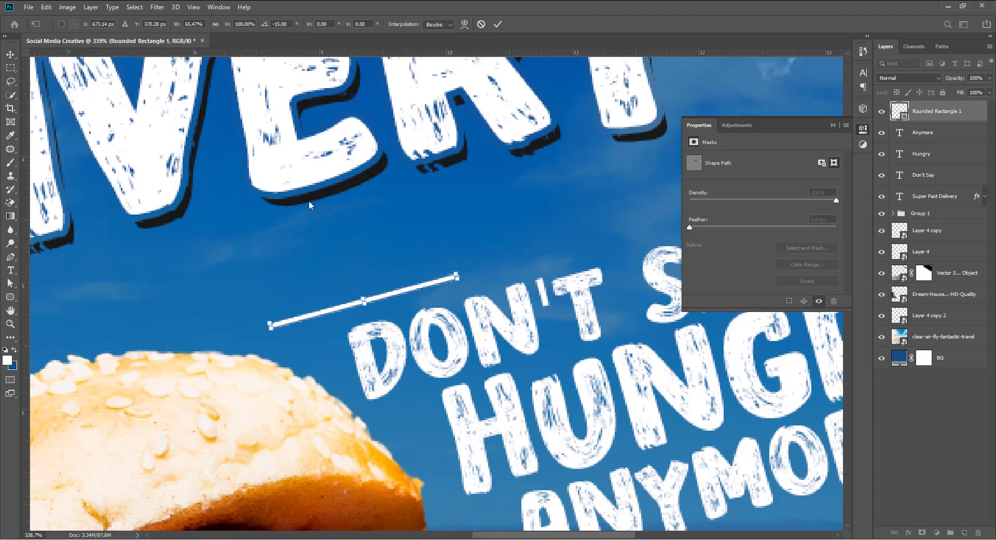
left_click(11, 54)
Step: Duplicate the slanted line twice, placing one copy after the word SAY and the other below ANYMORE
scroll(459, 283, "down", 3)
left_click_drag(529, 298, 394, 226)
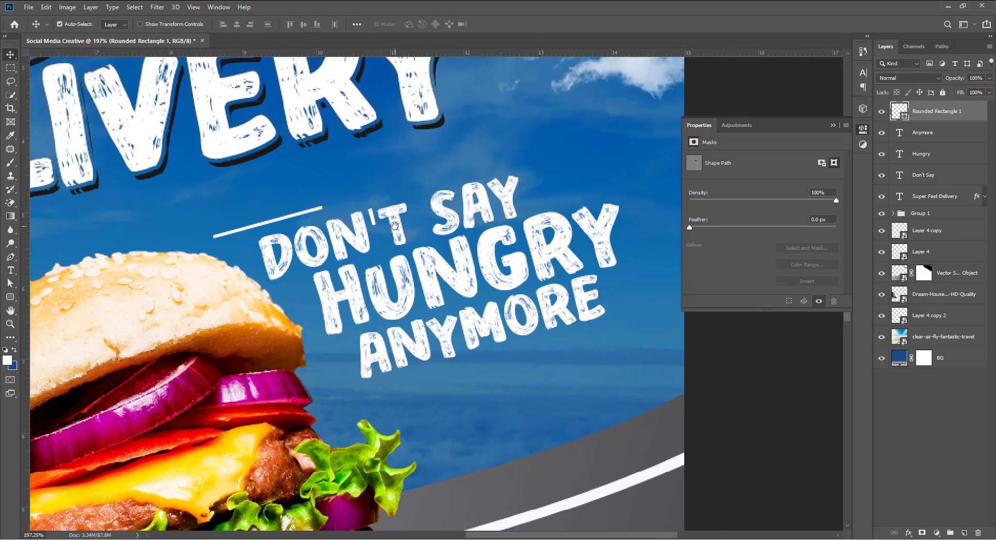
left_click_drag(360, 190, 405, 358)
key("ctrl+space")
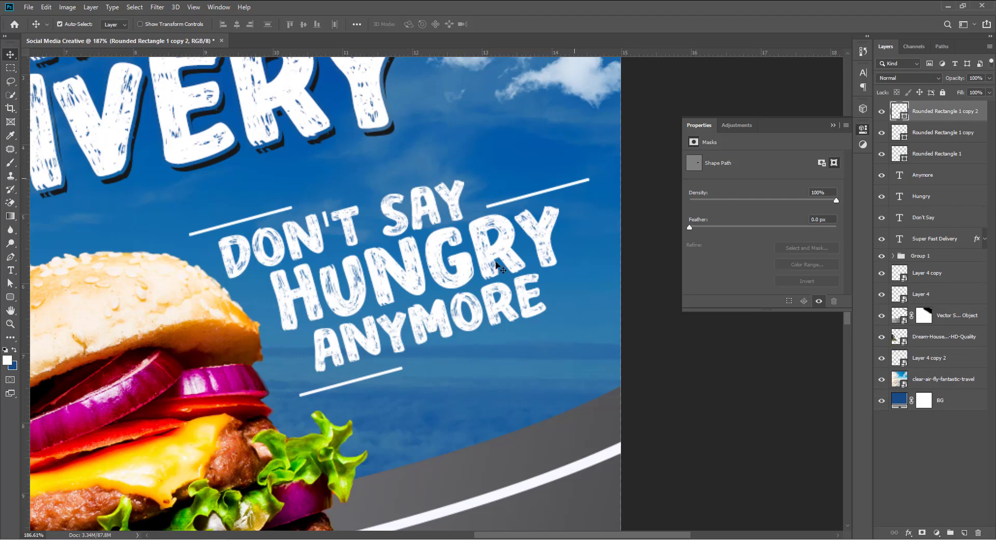
Step: Shorten the slanted line after the word SAY from its outer end to about 65 px wide
mouse_move(570, 187)
left_mouse_down()
mouse_move(583, 161)
mouse_move(573, 177)
mouse_move(616, 207)
mouse_move(554, 195)
left_mouse_up()
key("ctrl+z")
key("a")
left_click(633, 200)
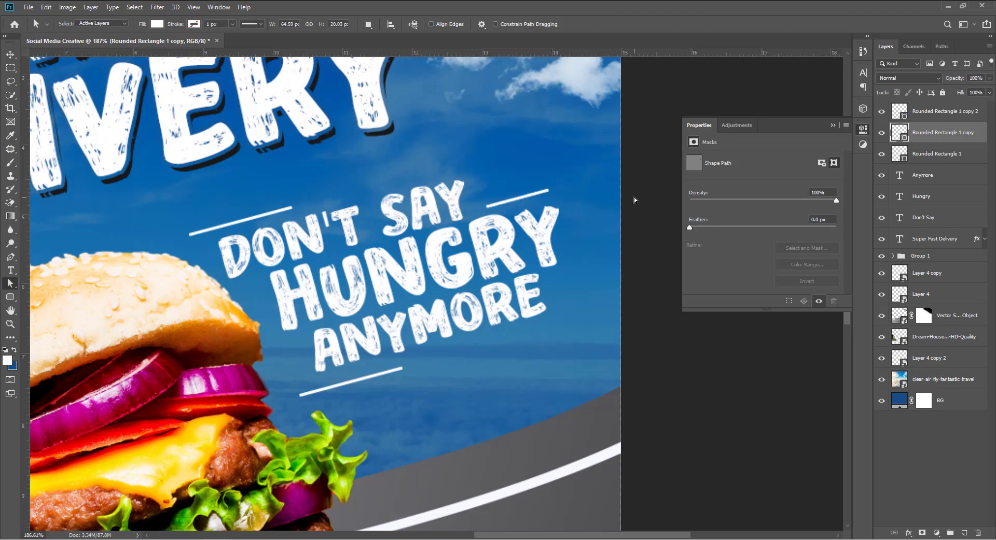
key("ctrl+space")
left_click_drag(634, 200, 514, 221)
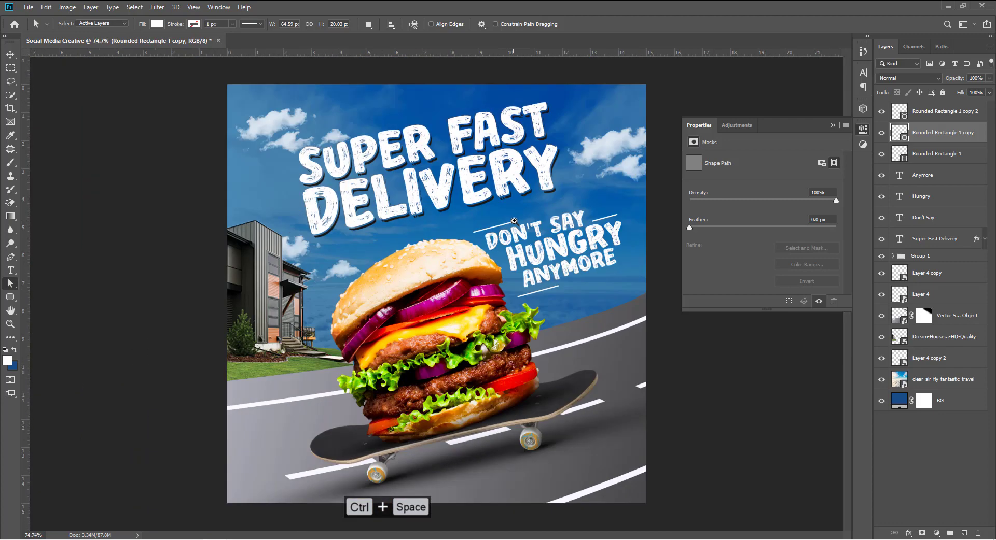
Step: Link the three line layers with the three tagline text layers and nudge the linked set slightly up and left
left_click(934, 117)
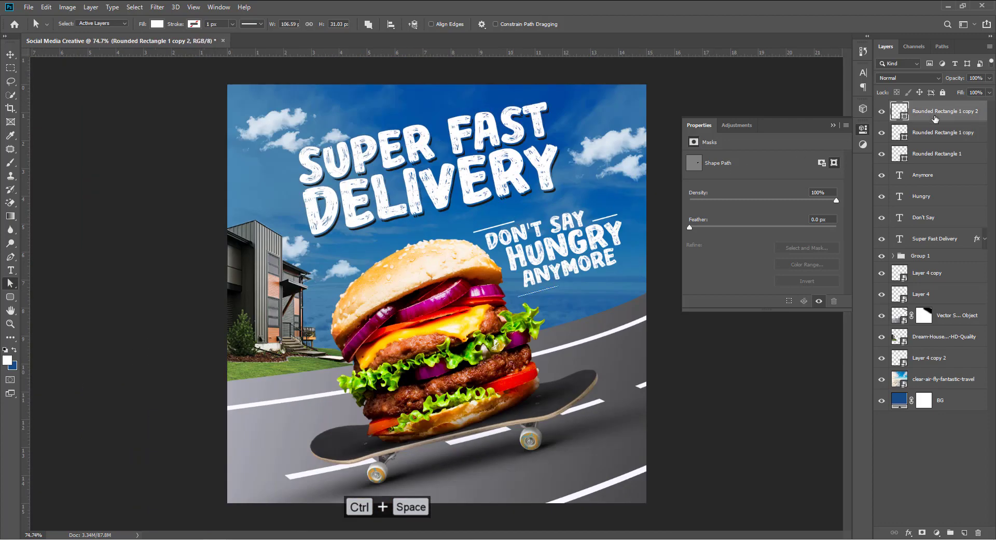
left_click(934, 219, "shift")
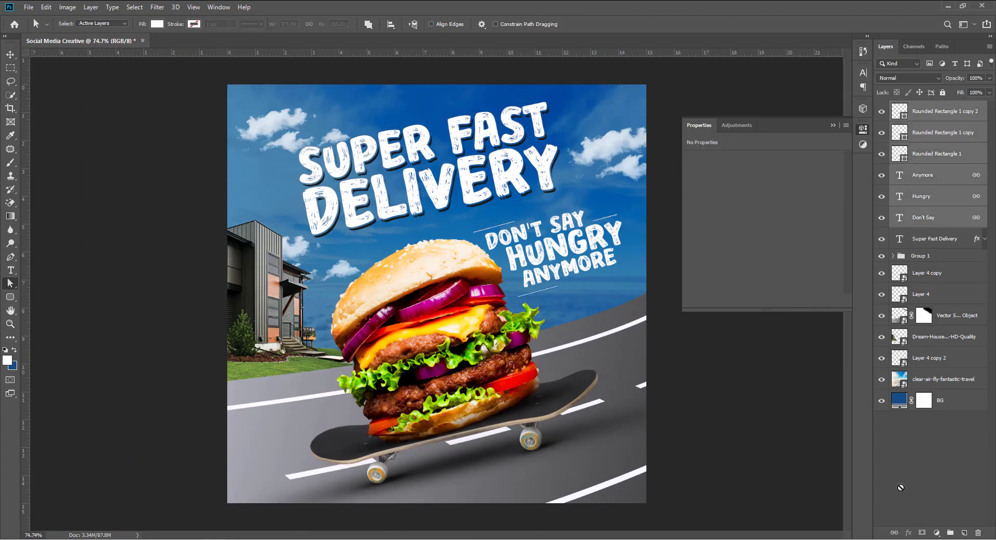
left_click(893, 532)
key("v")
left_click_drag(584, 243, 578, 236)
Step: Try moving the Super Fast Delivery headline slightly up and left
scroll(520, 264, "down", 3)
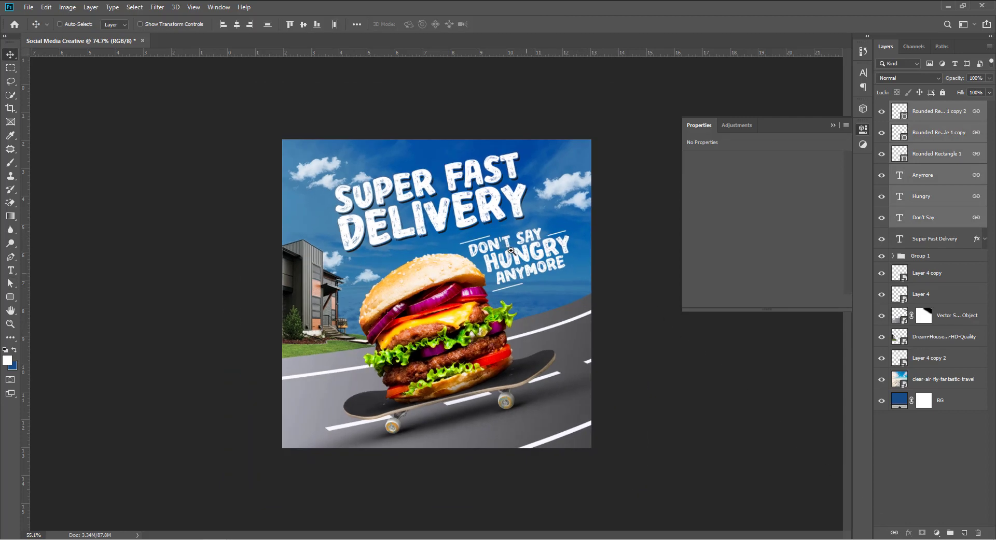
left_click_drag(475, 221, 459, 208)
key("ctrl+z")
key("ctrl+space")
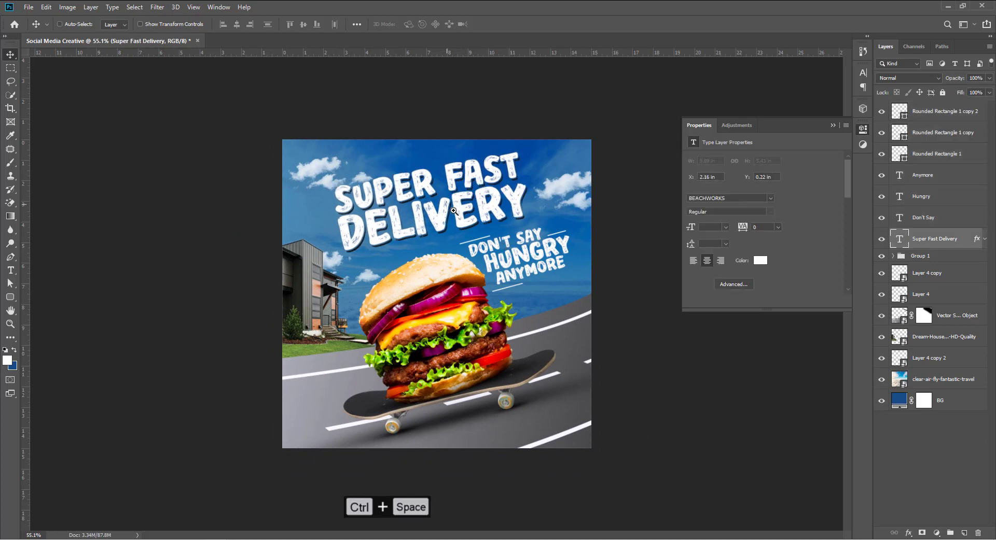
Step: Scale the cloud in the artwork's upper-left corner down to about 3.81 × 1.54 in
left_click(453, 210)
left_click(319, 156)
key("ctrl+t")
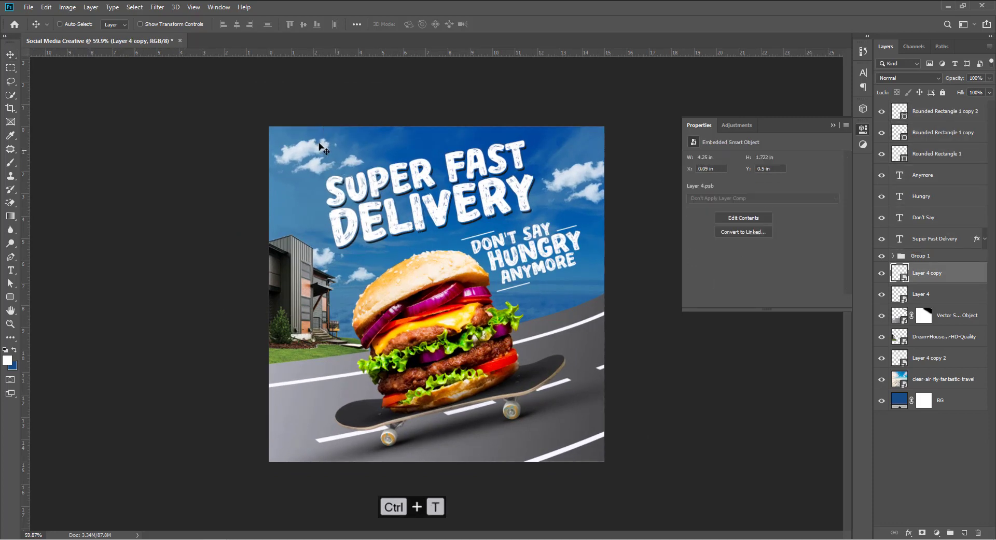
left_click_drag(366, 136, 356, 140)
key("Return")
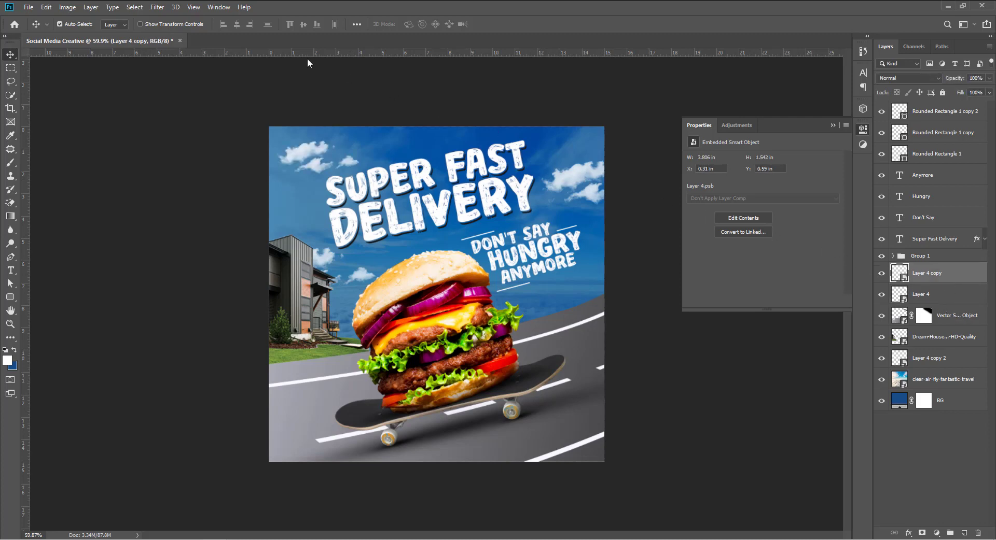
Step: Apply a Gaussian Blur with a 5.0 pixel radius to the upper-left cloud
left_click(157, 8)
mouse_move(213, 125)
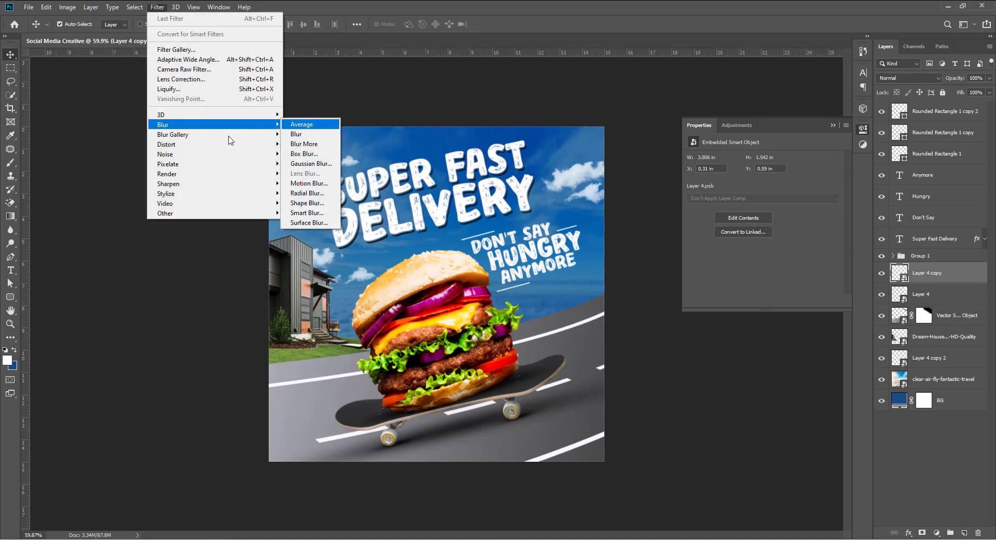
left_click(310, 164)
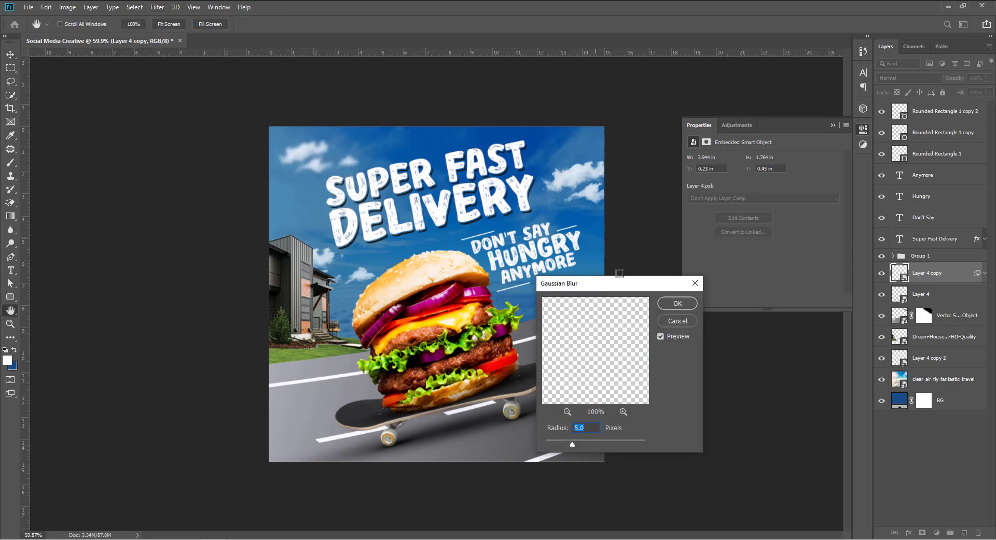
left_click_drag(610, 281, 598, 191)
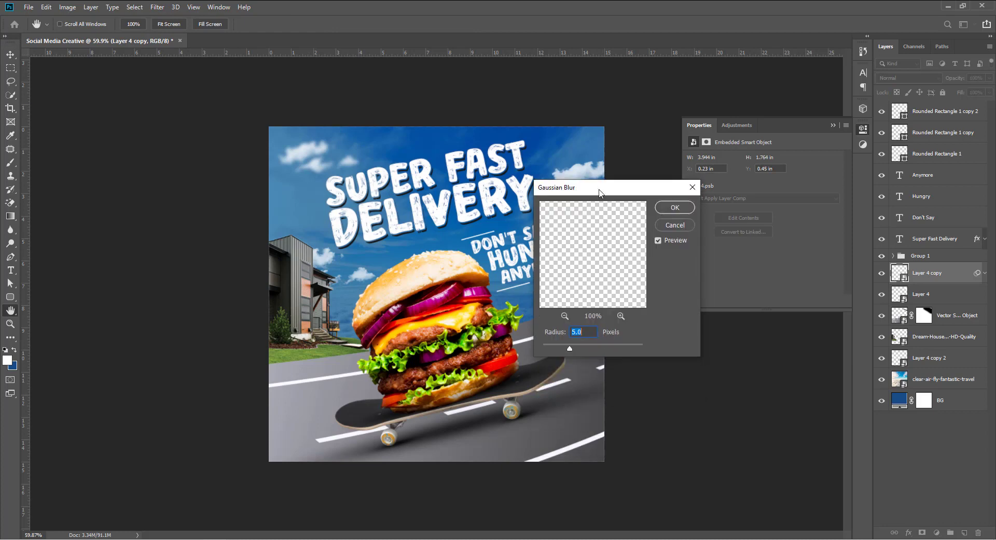
left_click(673, 208)
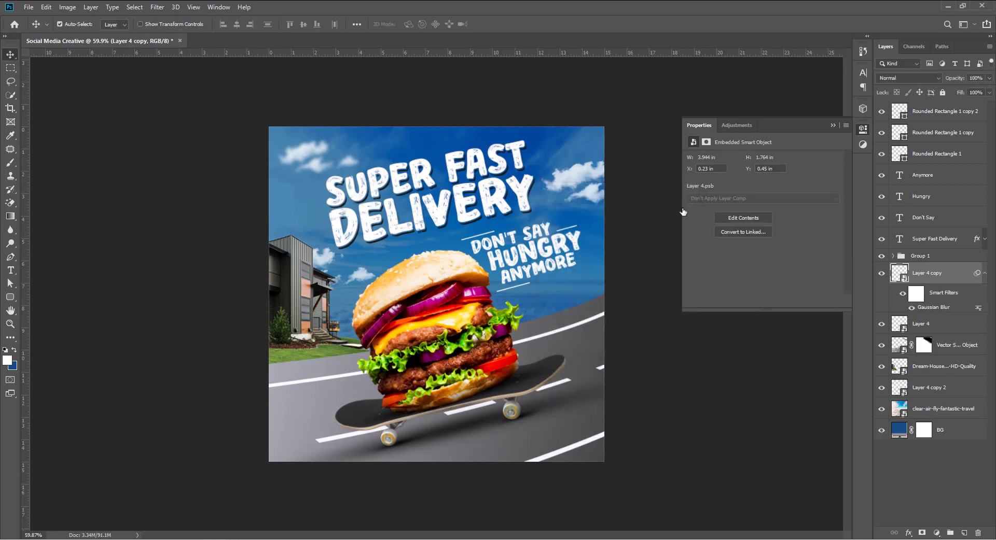
Step: Copy the cloud's Gaussian Blur smart filter to the other two cloud layers, the road, the house and the sky photo
left_click(983, 274)
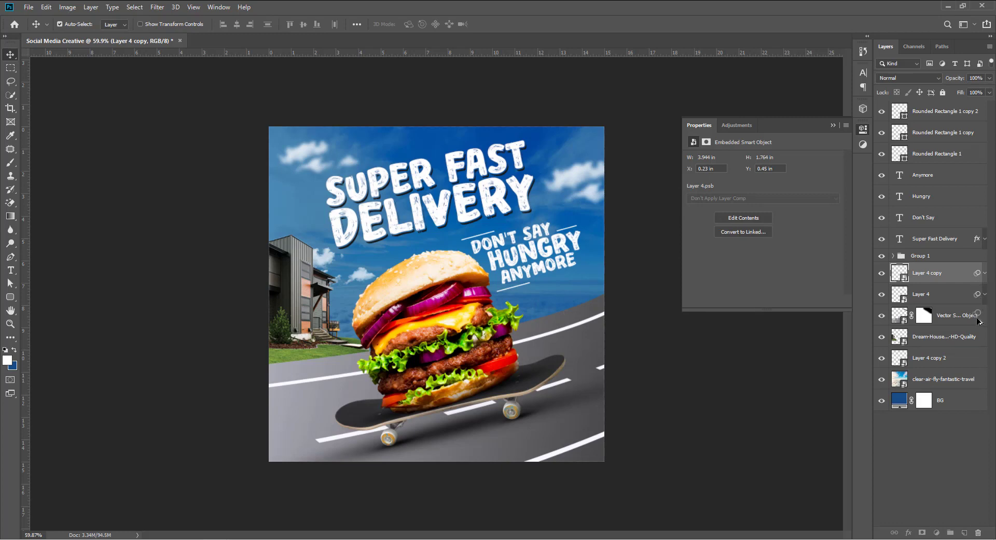
left_click(975, 301)
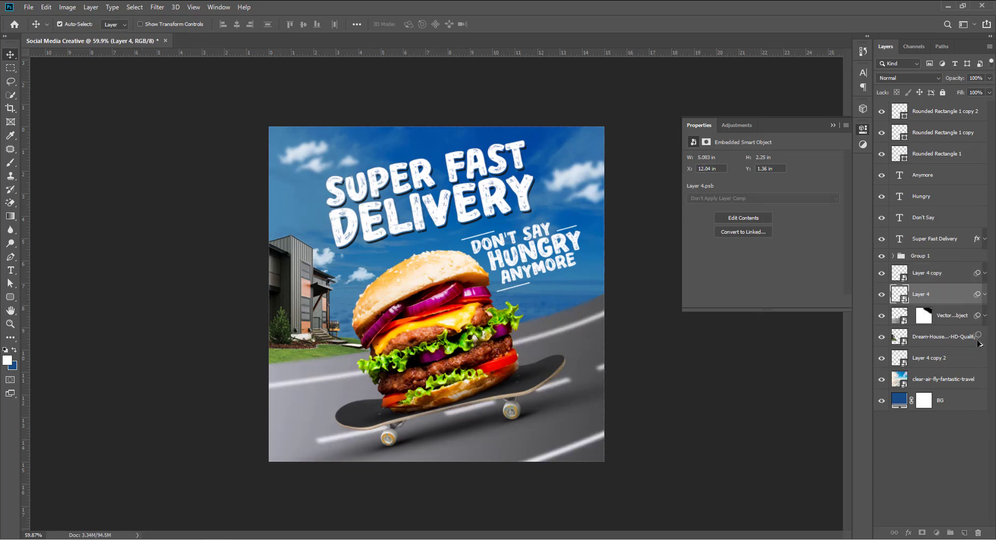
left_click_drag(977, 316, 977, 347)
left_click(882, 359)
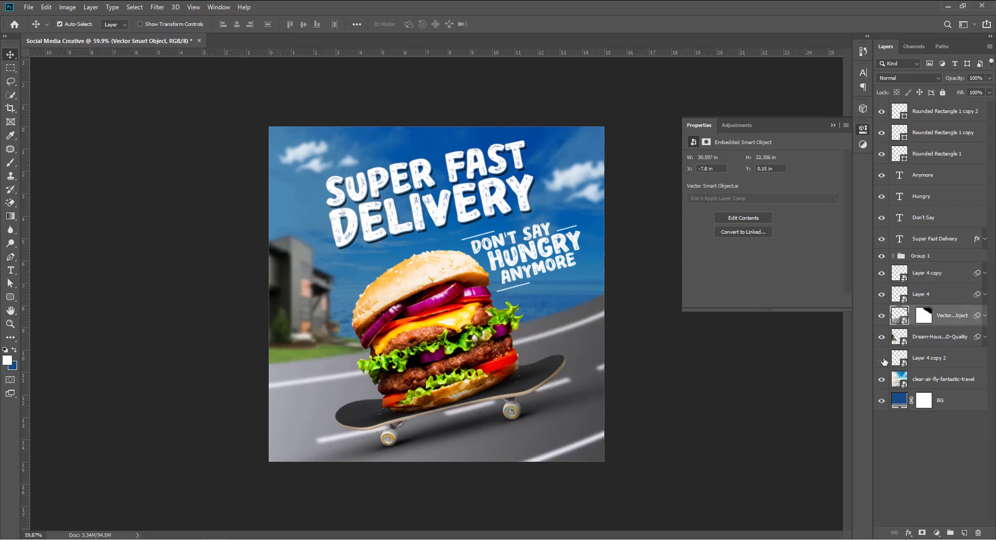
left_click(882, 360)
left_click(977, 341)
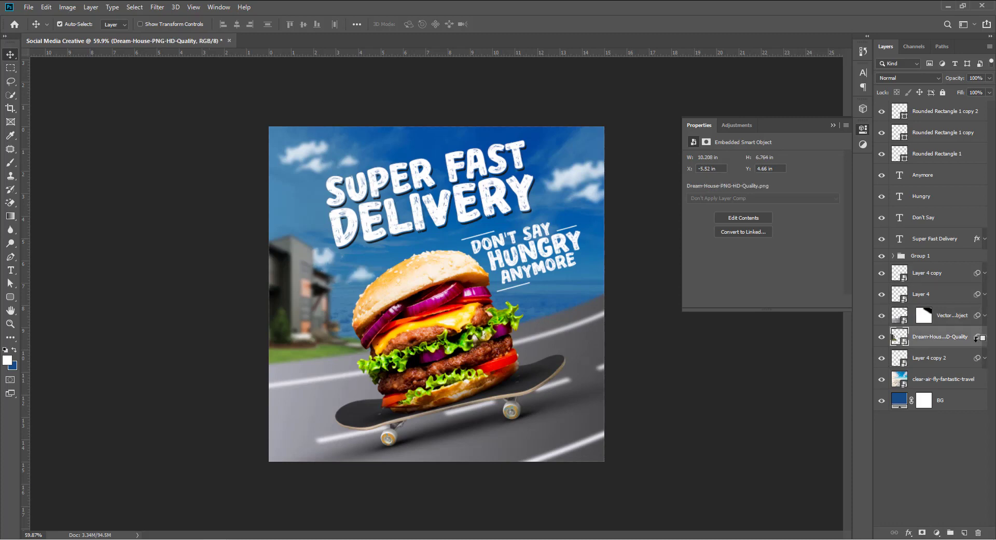
left_click_drag(977, 384, 977, 384)
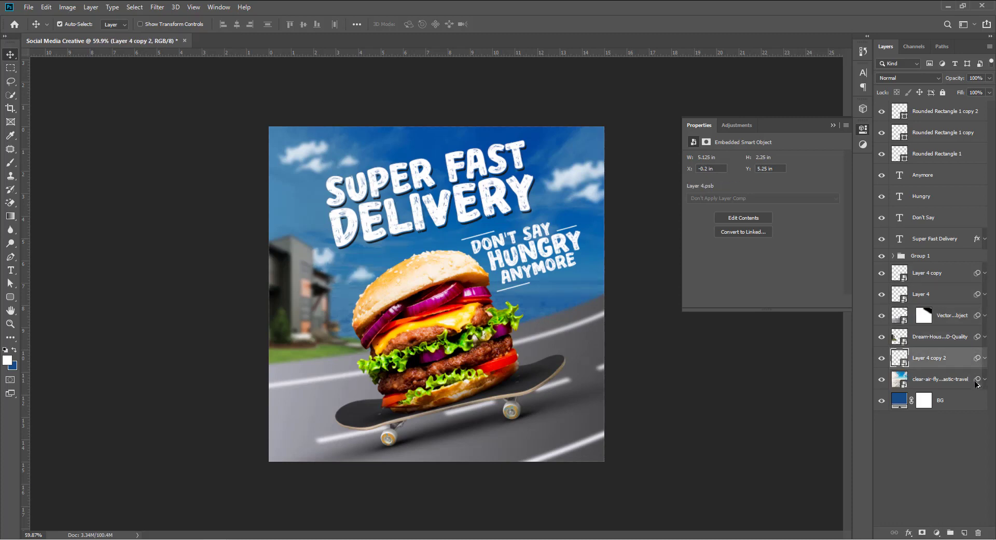
Step: Target the filter mask of the road layer's Gaussian Blur and choose a soft round brush
left_click(587, 343)
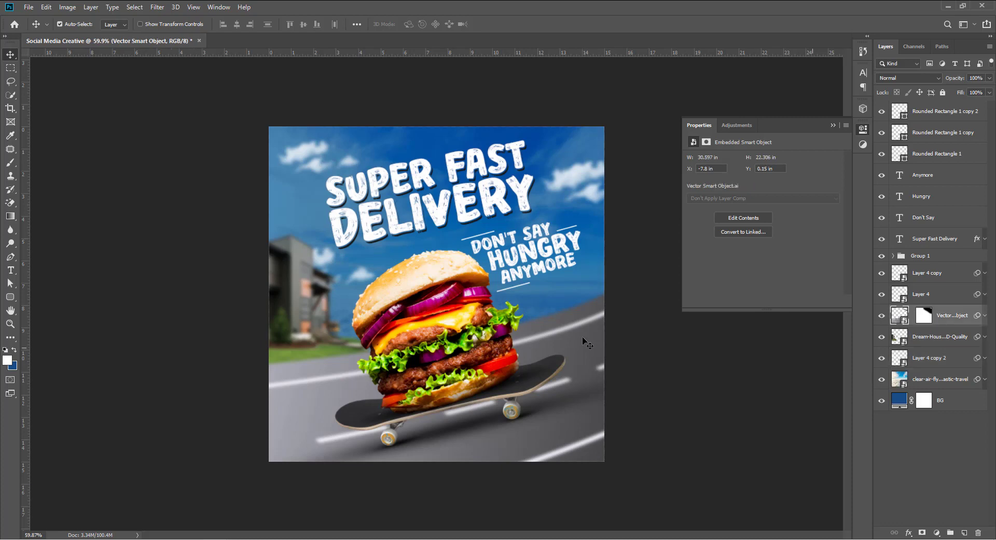
left_click(984, 315)
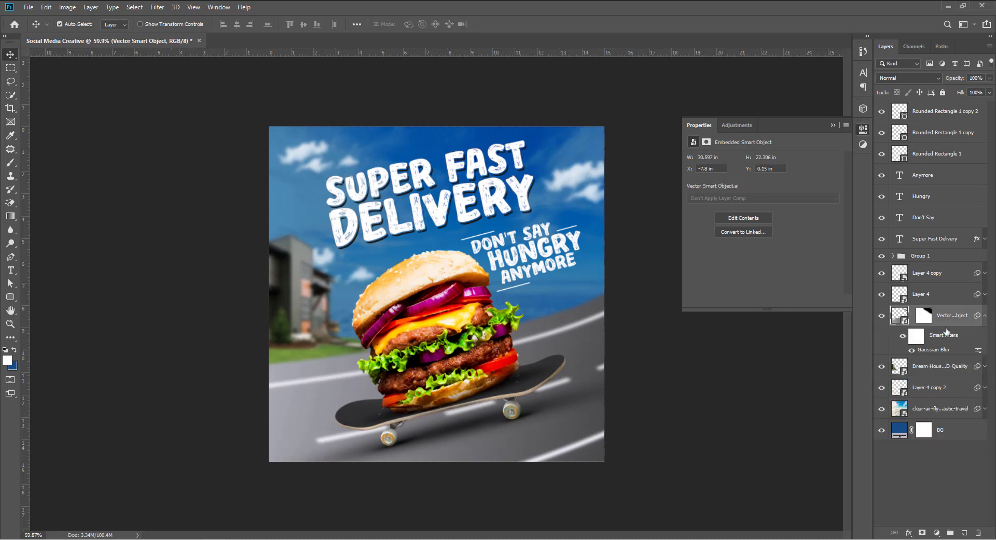
left_click(917, 338)
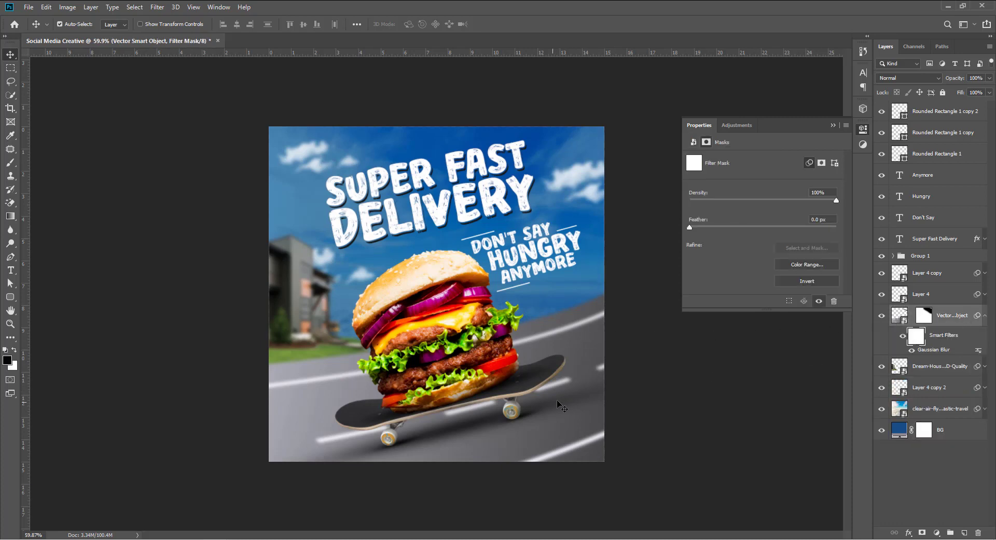
key("b")
right_click(494, 344)
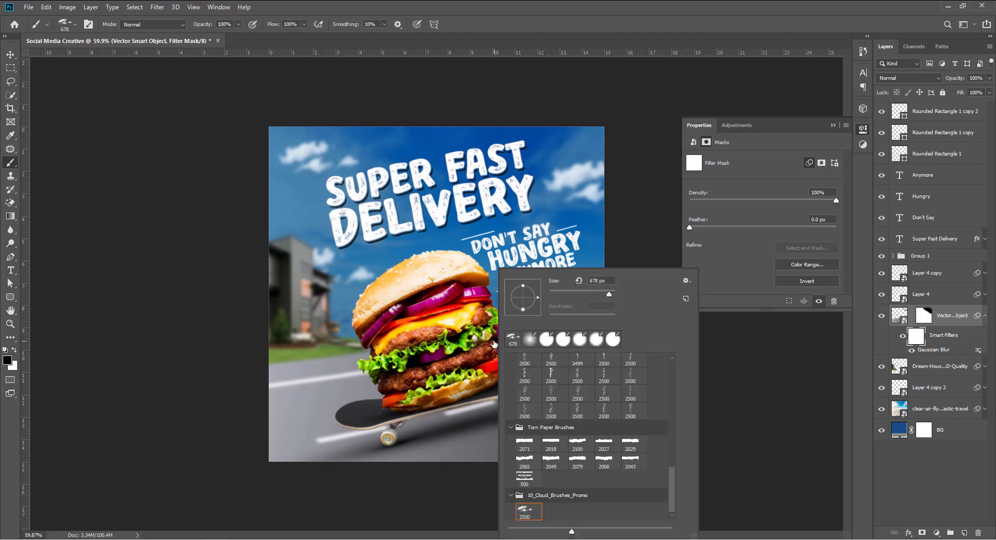
left_click(529, 340)
key("Return")
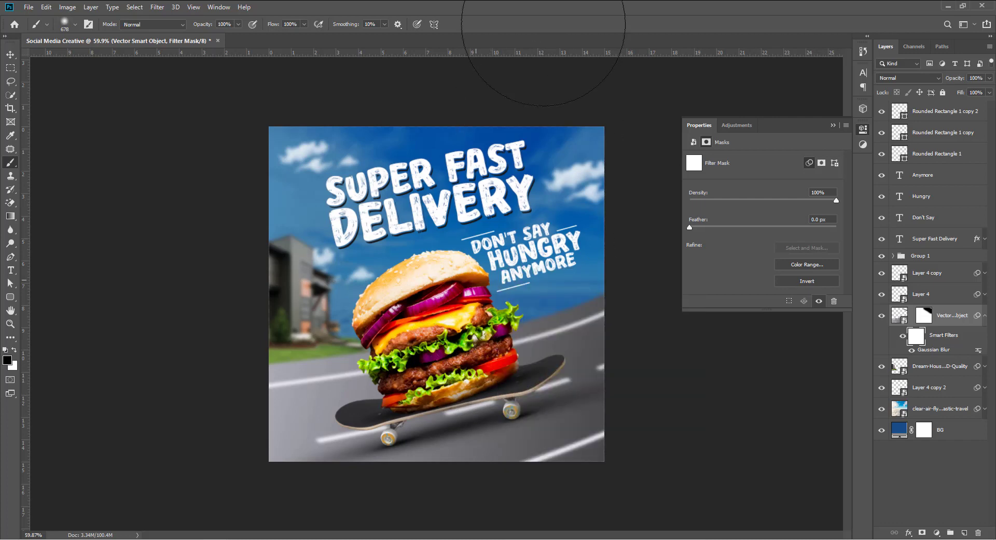
Step: Paint black on the road's Gaussian Blur filter mask so the road beneath the skateboard stays sharp, and collapse the layer's filter list
mouse_move(439, 323)
left_mouse_down()
mouse_move(394, 325)
mouse_move(409, 337)
left_mouse_up()
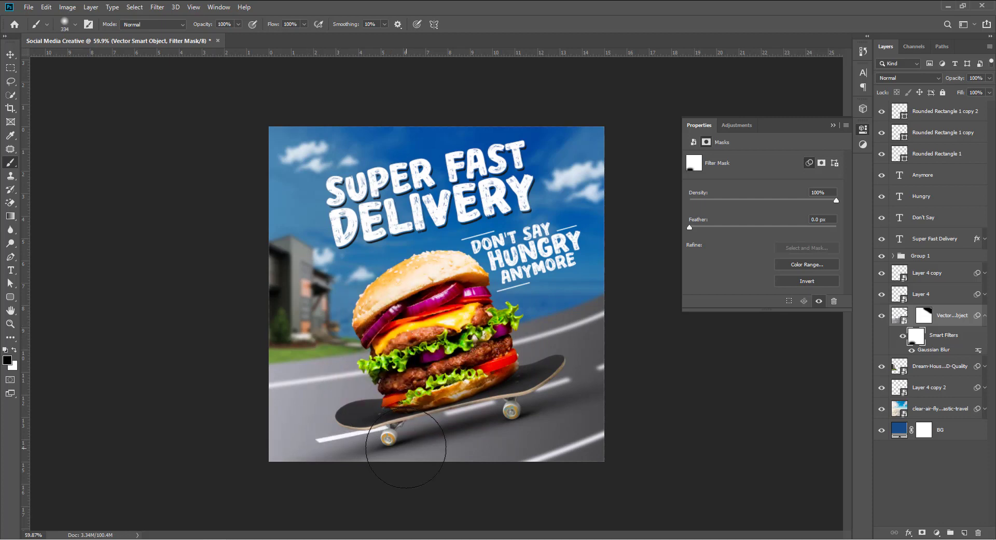
key("ctrl+z")
mouse_move(331, 447)
left_mouse_down()
mouse_move(373, 447)
mouse_move(355, 445)
left_mouse_up()
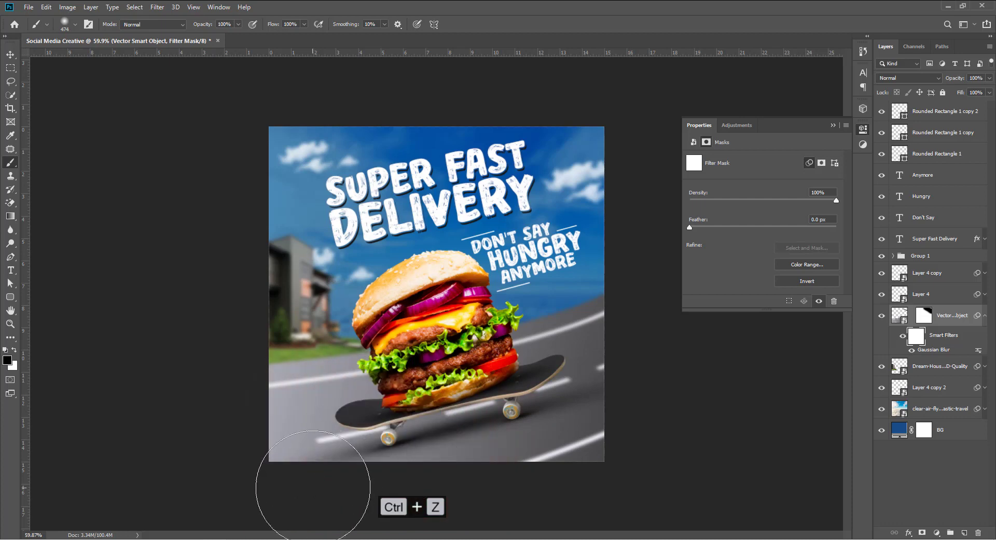
left_click(414, 456)
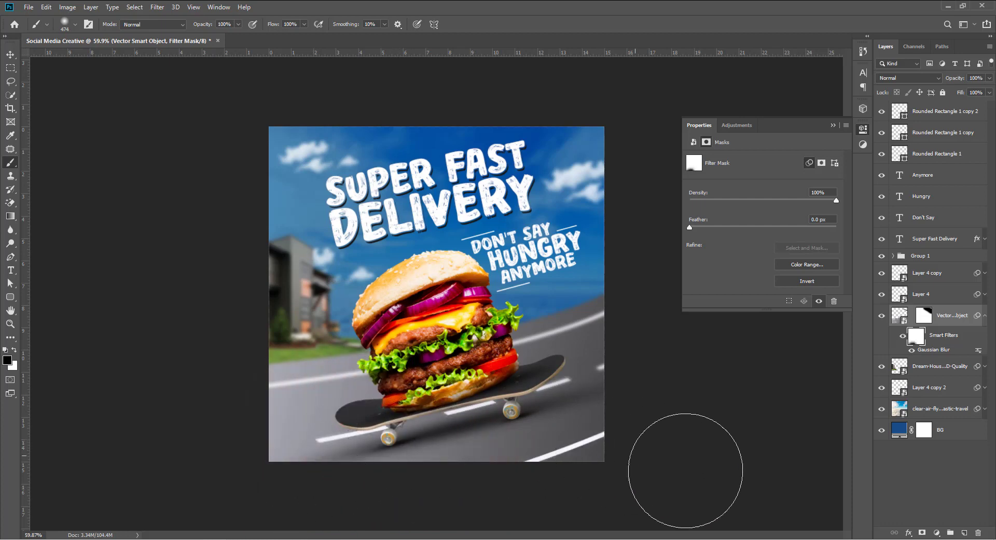
key("ctrl+z")
left_click_drag(320, 438, 534, 407)
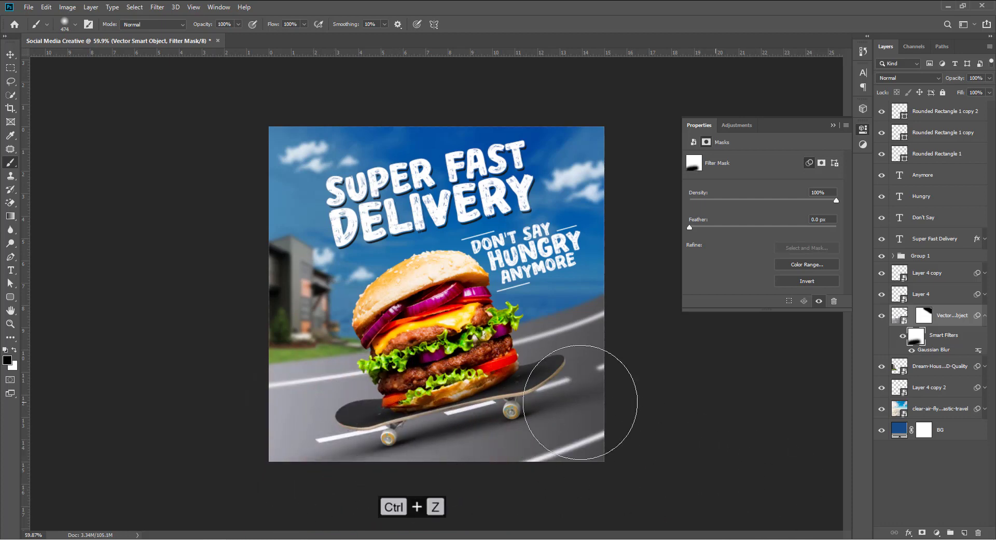
key("ctrl+z")
mouse_move(378, 416)
left_mouse_down()
mouse_move(357, 416)
mouse_move(726, 393)
left_mouse_up()
key("ctrl+z")
left_click_drag(407, 435, 782, 411)
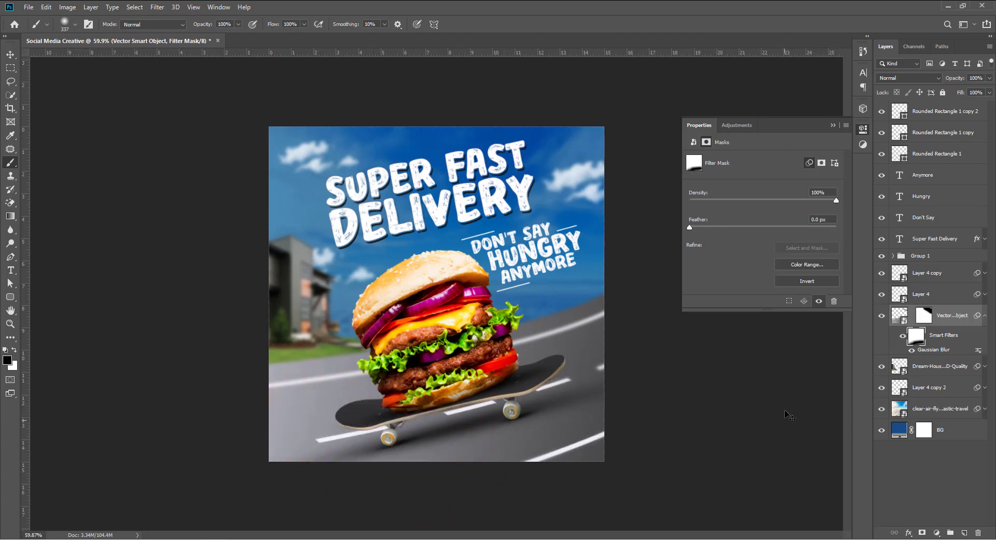
key("ctrl+z")
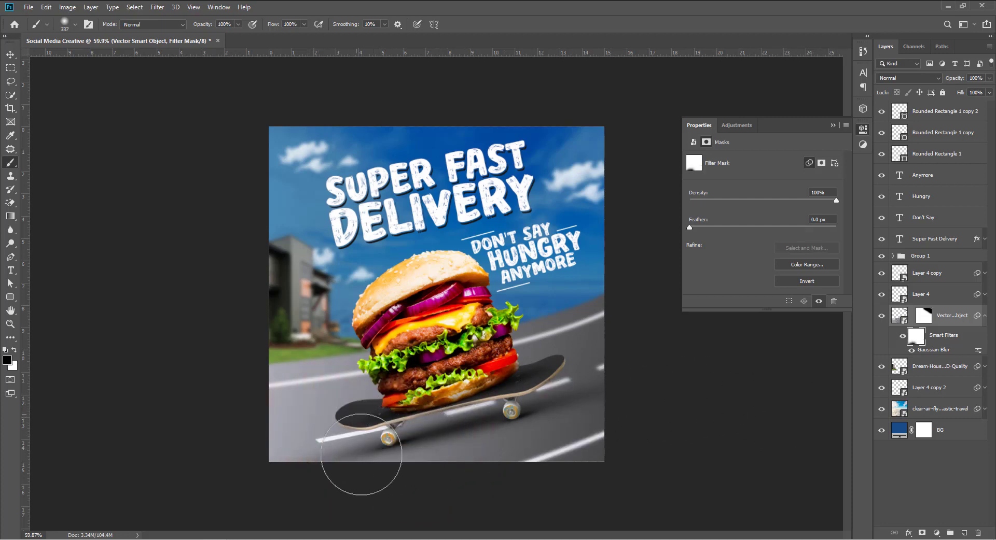
mouse_move(268, 464)
left_mouse_down()
mouse_move(506, 468)
mouse_move(627, 509)
mouse_move(407, 440)
mouse_move(482, 430)
mouse_move(598, 388)
left_mouse_up()
key("ctrl+z")
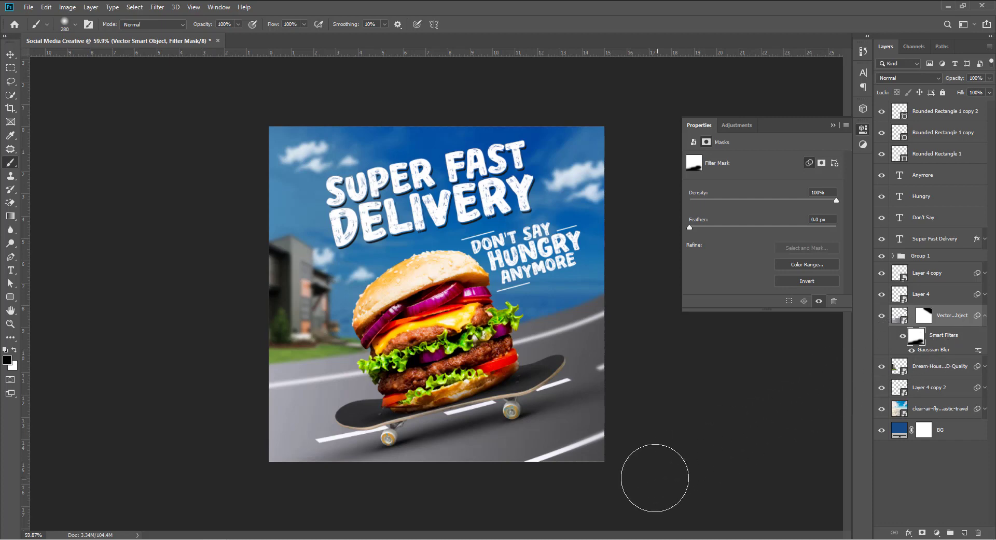
key("x")
key("ctrl+z")
left_click(985, 316)
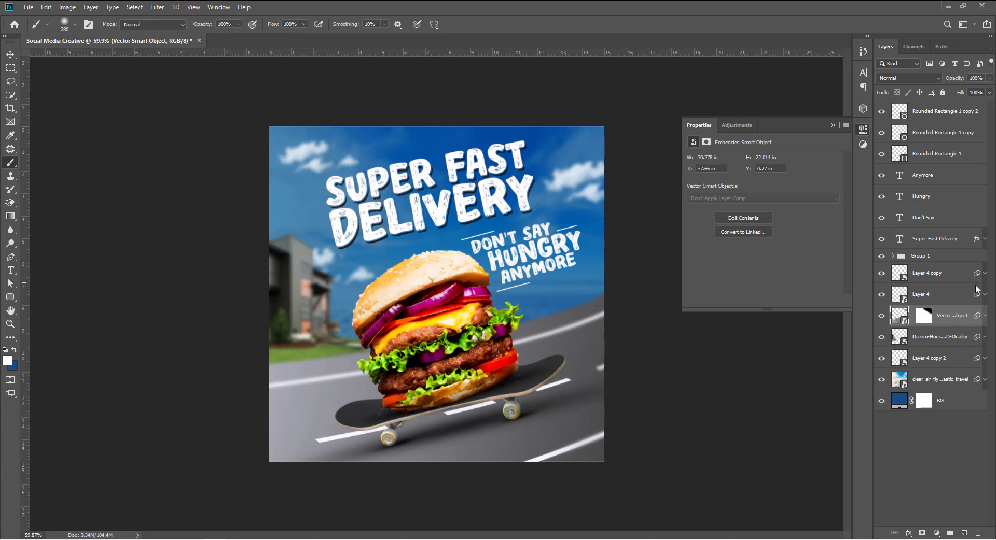
Step: Shift the linked tagline words and accent lines slightly, placing the Anymore text at X 10.27 in, Y 5.52 in
left_click(940, 178)
key("v")
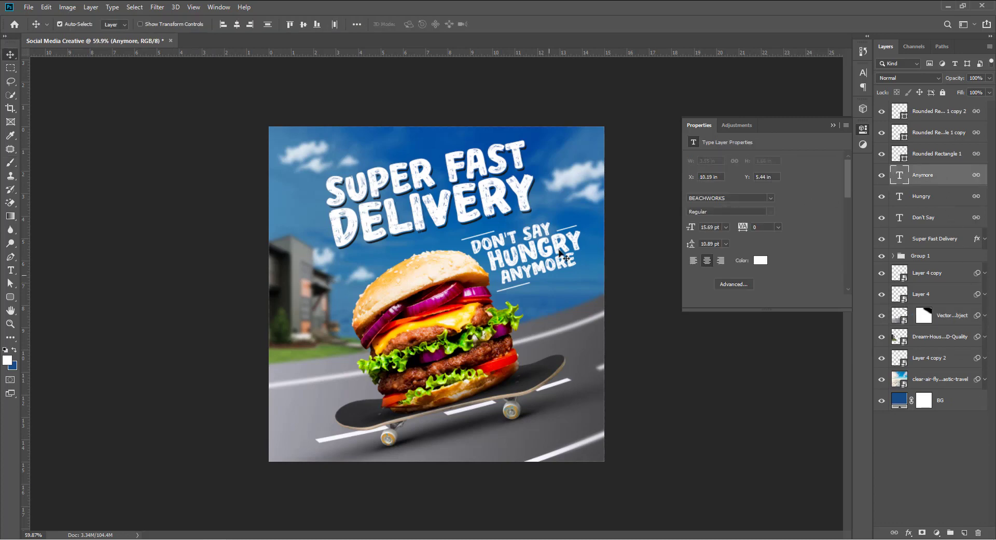
left_click_drag(548, 254, 550, 255)
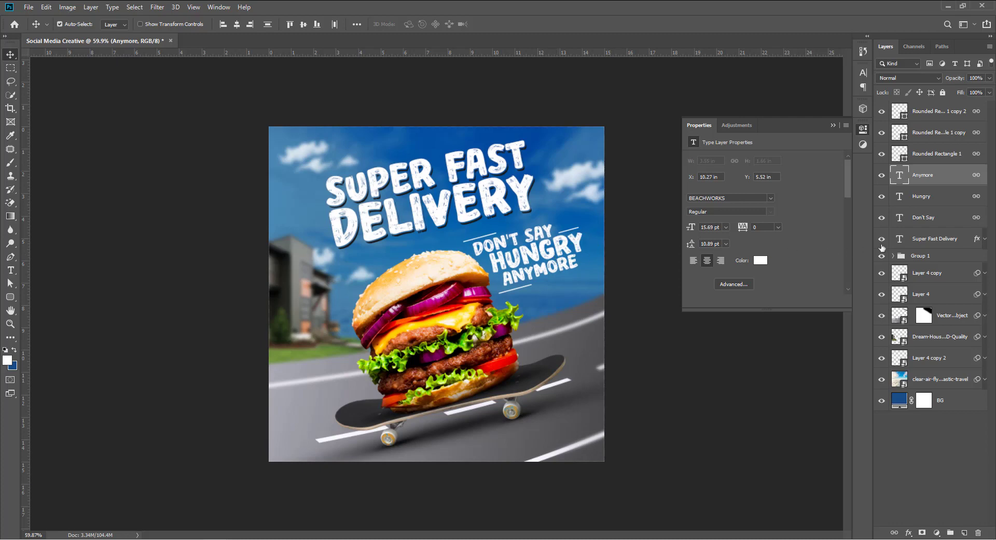
Step: Group the headline, the tagline words and the accent line layers, and toggle the group's visibility to check its contents
left_click(936, 242)
left_click(938, 115, "shift")
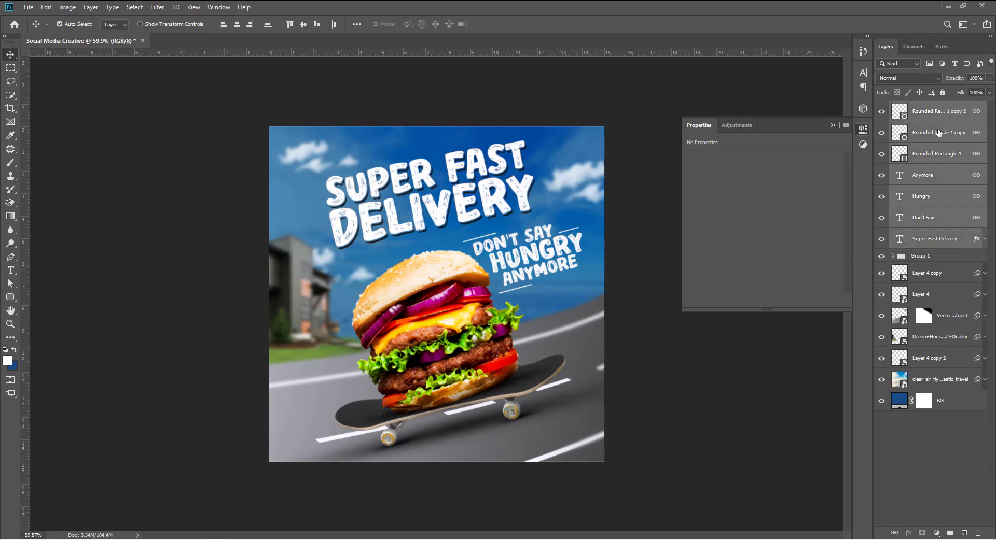
key("ctrl+g")
left_click(881, 108)
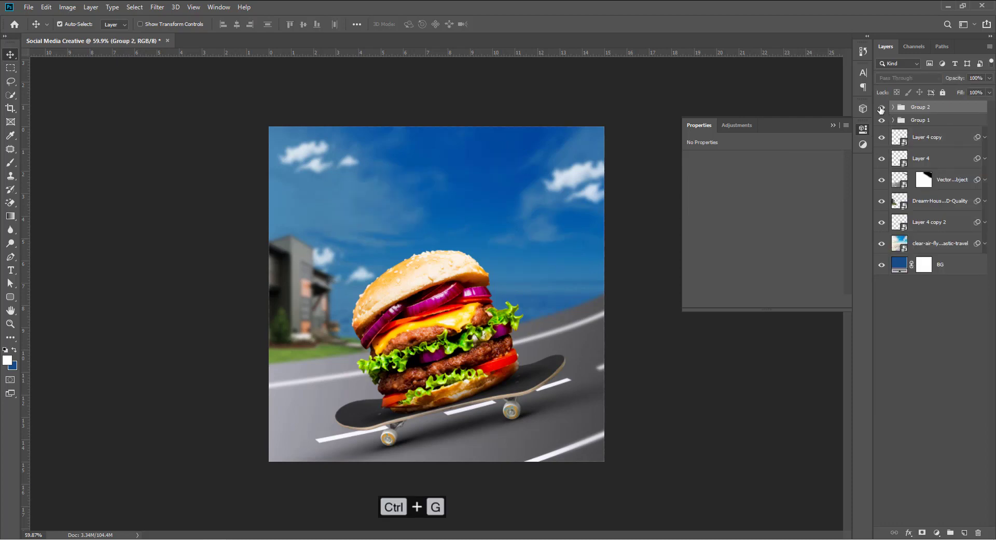
left_click(880, 108)
Step: Rotate the burger and skateboard group counterclockwise by about 1 degree
left_click(924, 123)
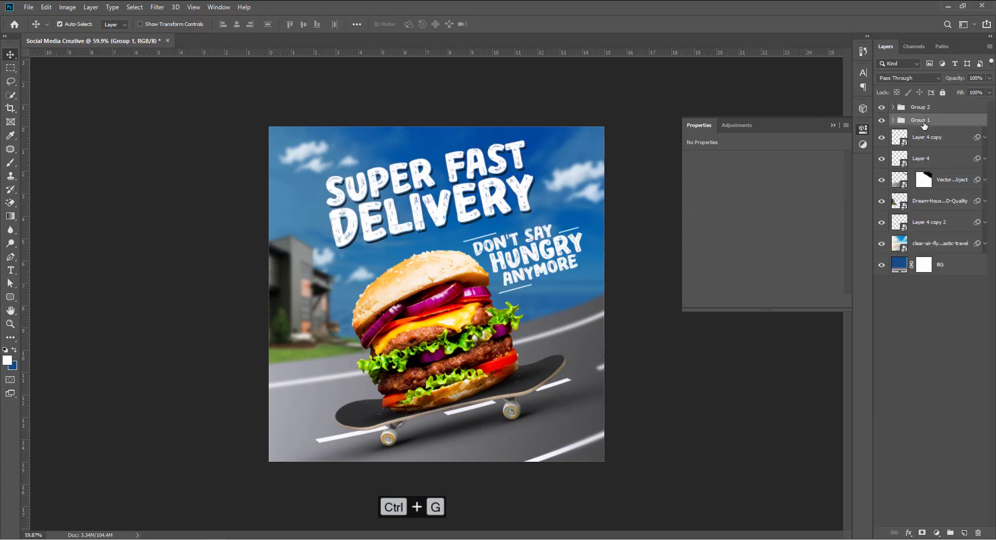
left_click(881, 120)
left_click(881, 121)
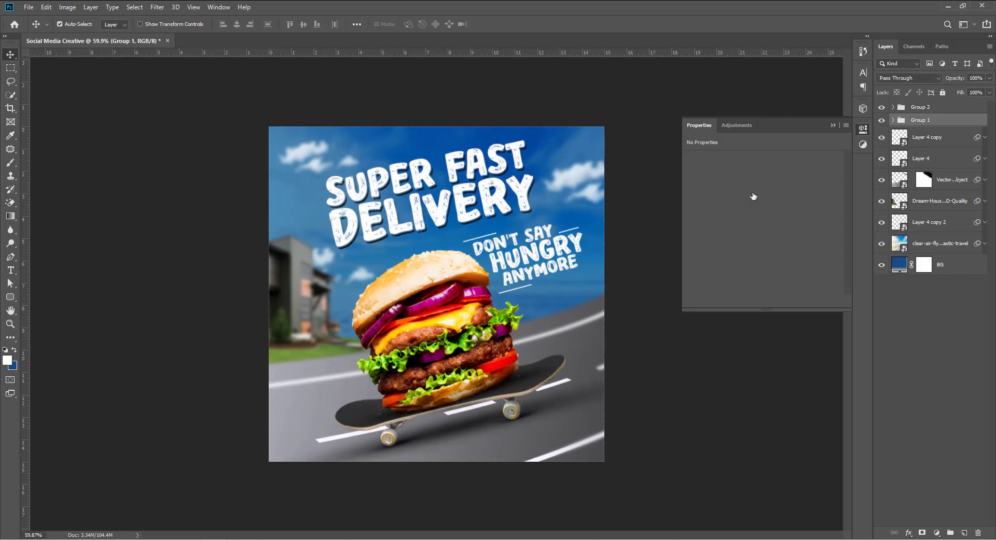
key("ctrl+t")
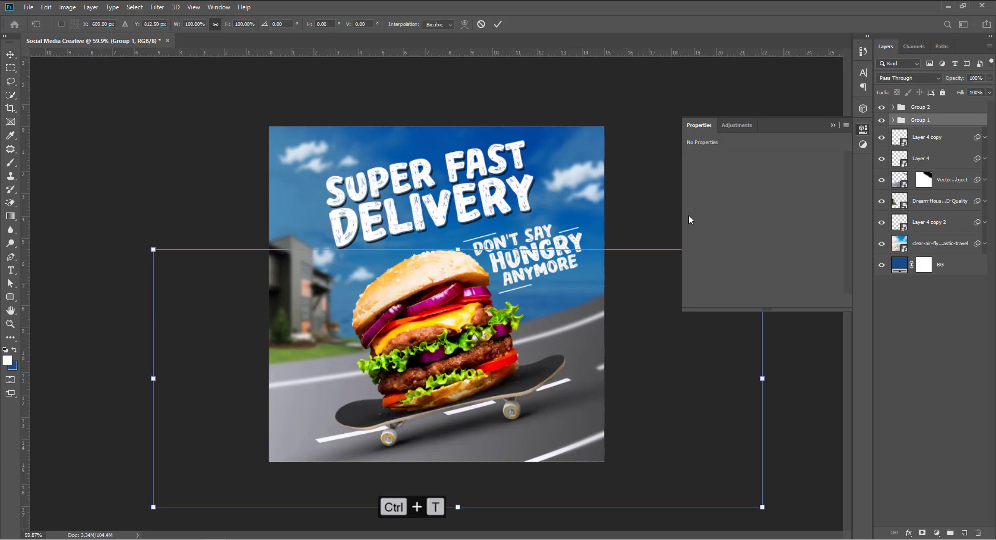
left_click(832, 124)
left_click_drag(773, 245, 773, 238)
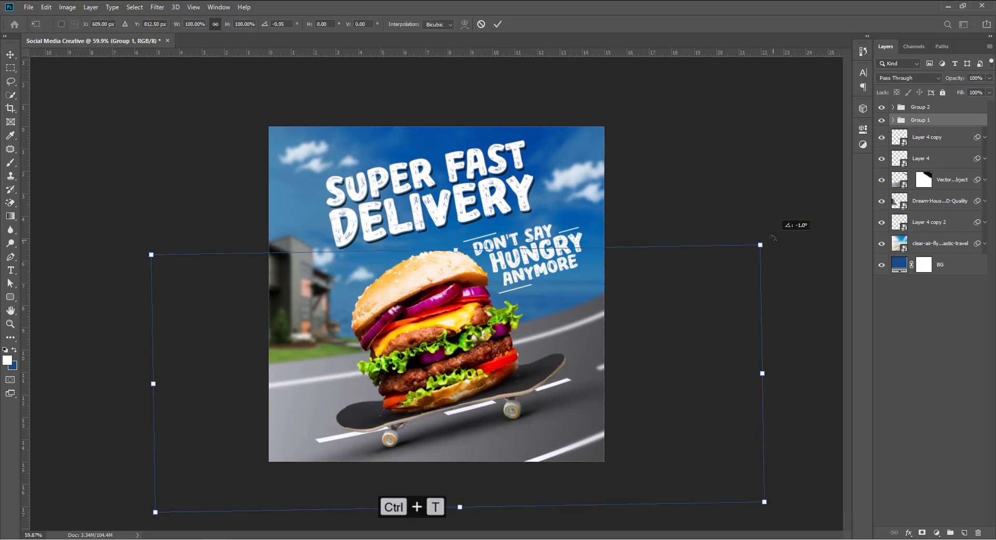
key("Return")
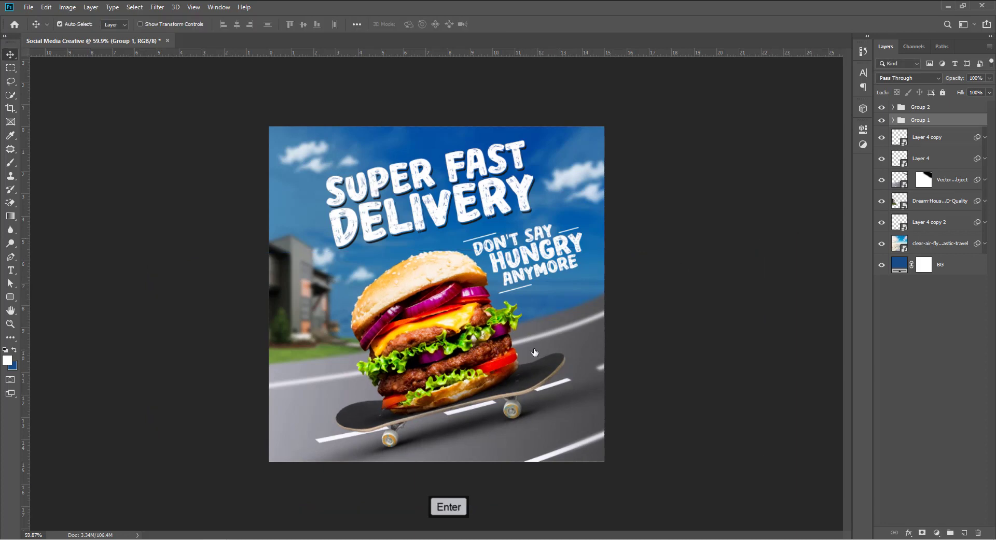
Step: Add a light gray c9c9c9 Solid Color fill layer directly above the burger group
left_click(936, 533)
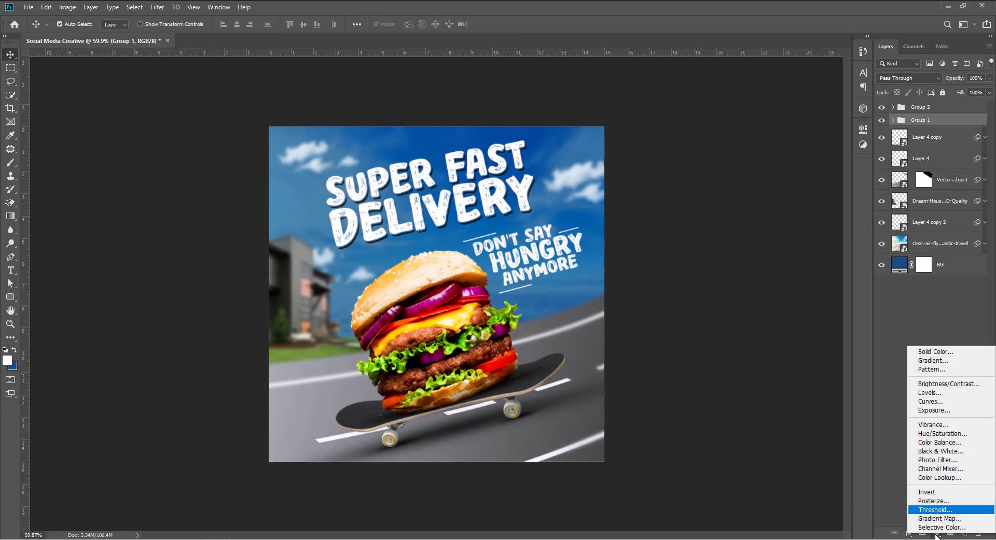
left_click(935, 352)
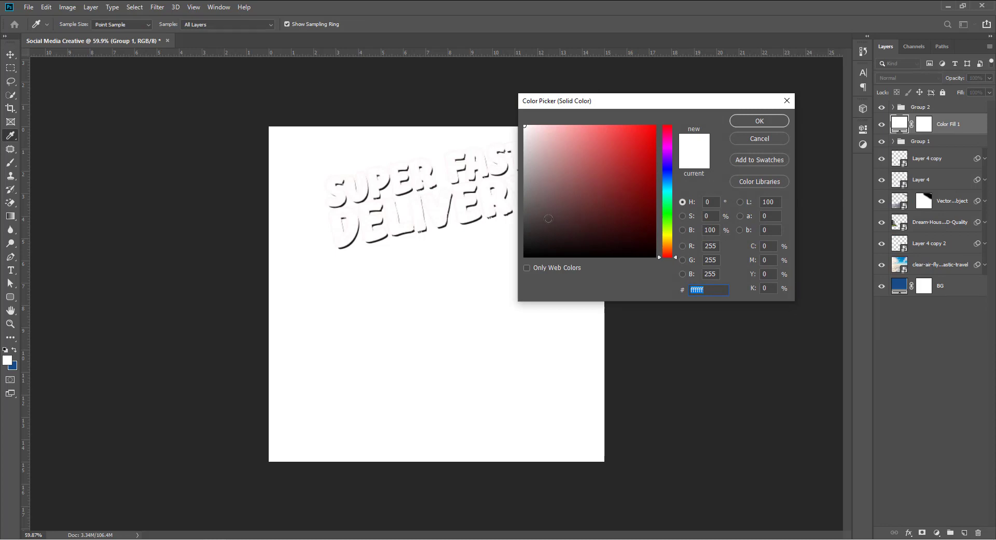
left_click_drag(525, 126, 512, 153)
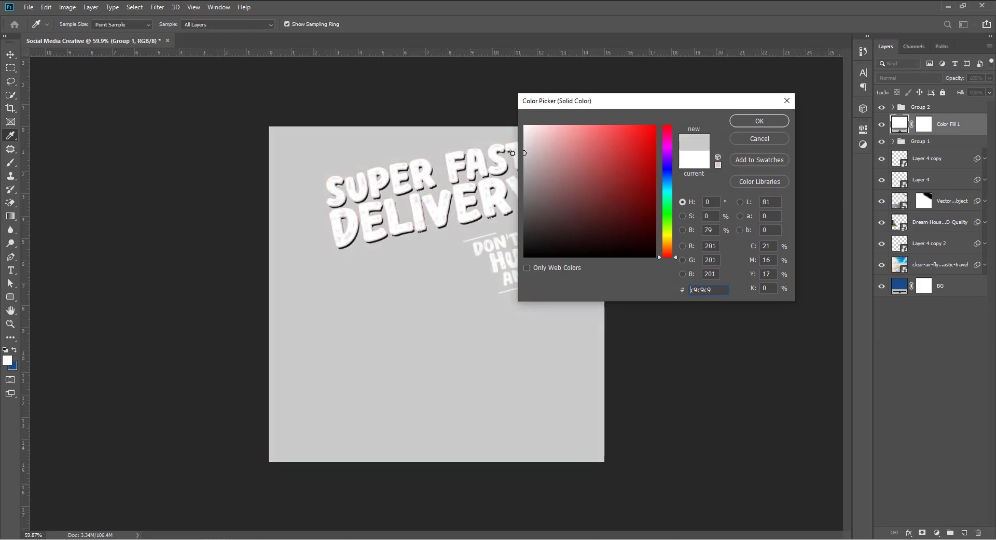
left_click(759, 121)
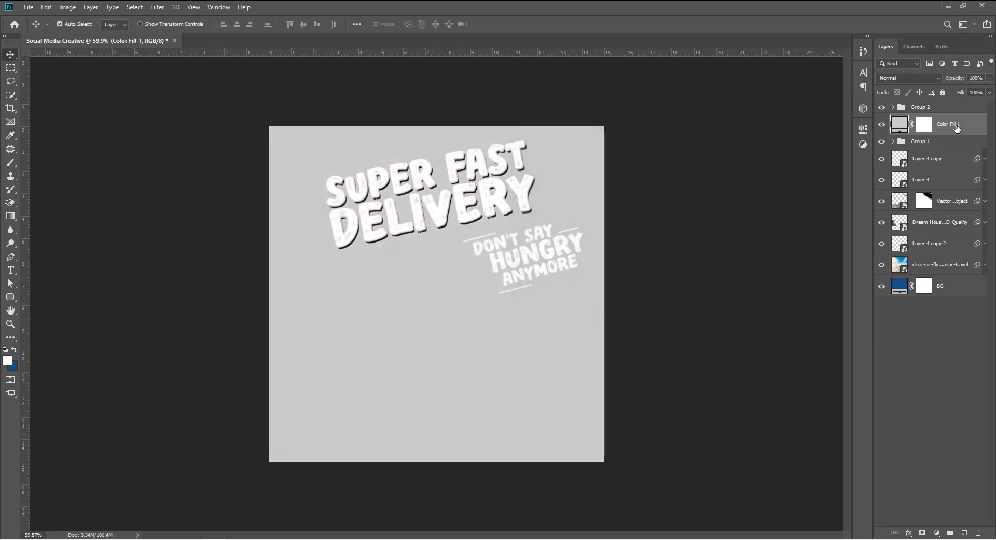
Step: Set the gray fill layer's opacity to 50% and convert the layer to a smart object
left_click(976, 77)
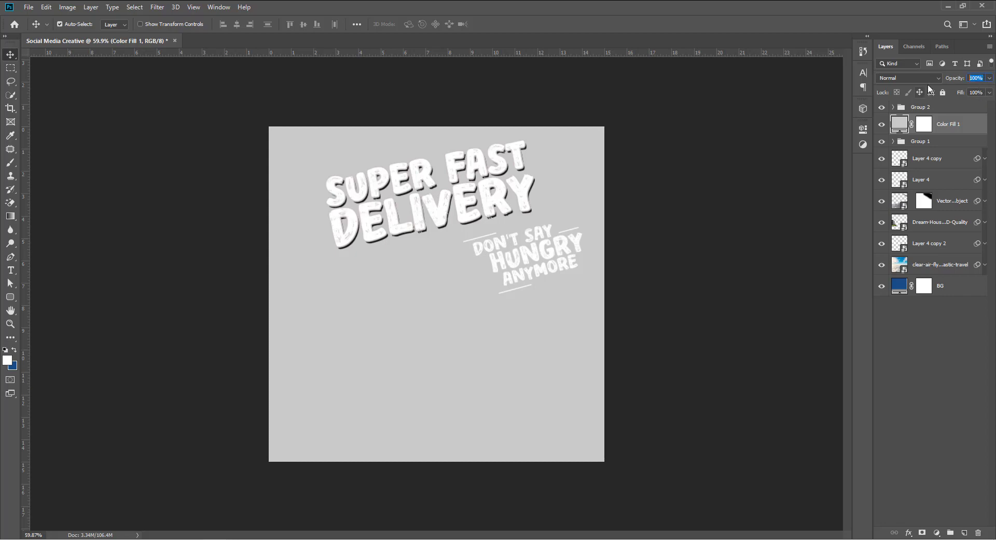
type("50")
key("Return")
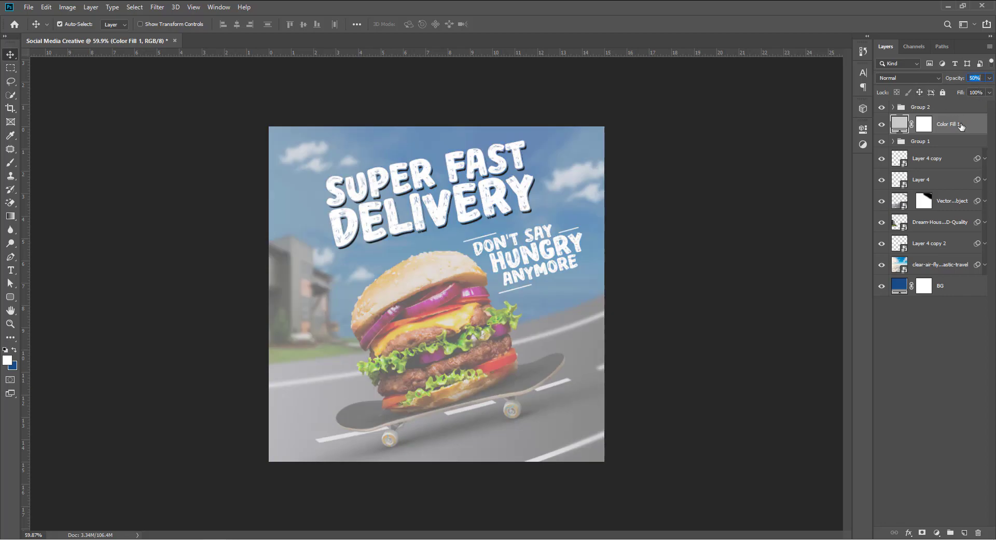
right_click(959, 126)
left_click(856, 244)
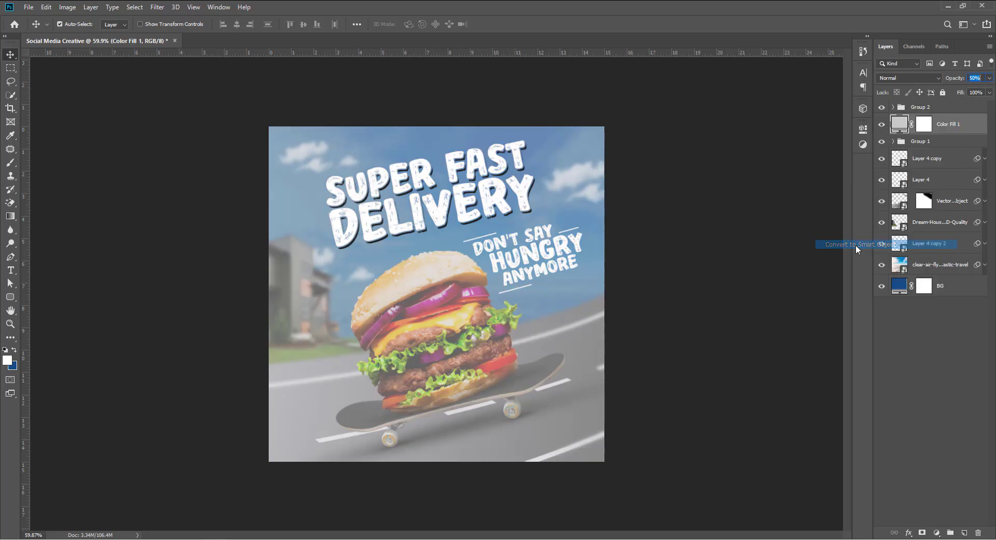
Step: Apply Add Noise at 15%, Gaussian and Monochromatic, to the gray fill smart object and collapse its filter list
left_click(157, 6)
mouse_move(265, 154)
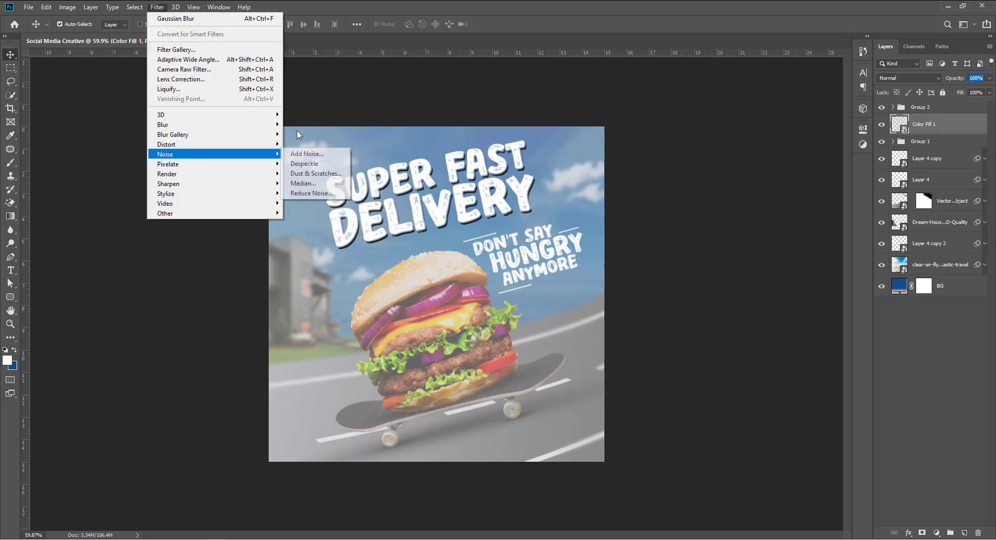
left_click(320, 154)
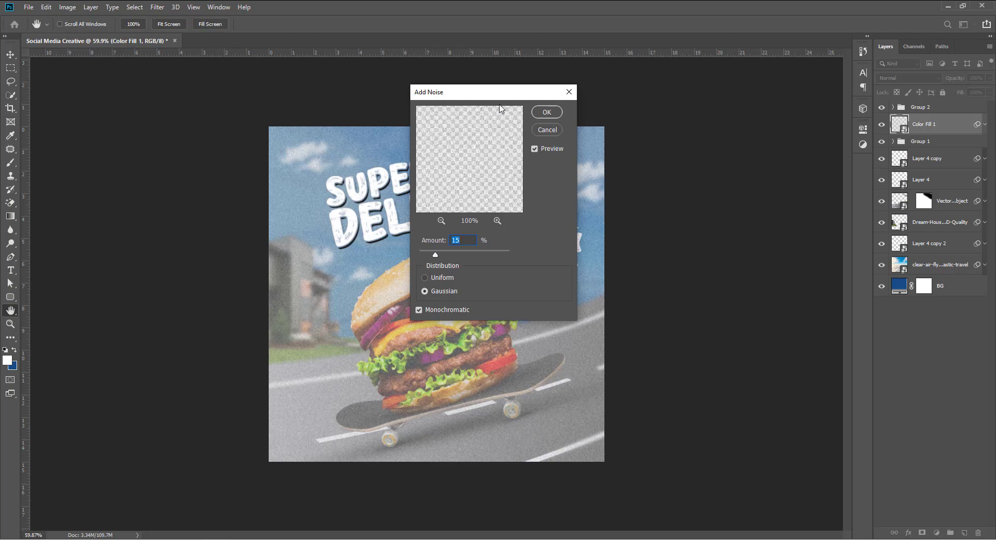
left_click_drag(477, 97, 577, 95)
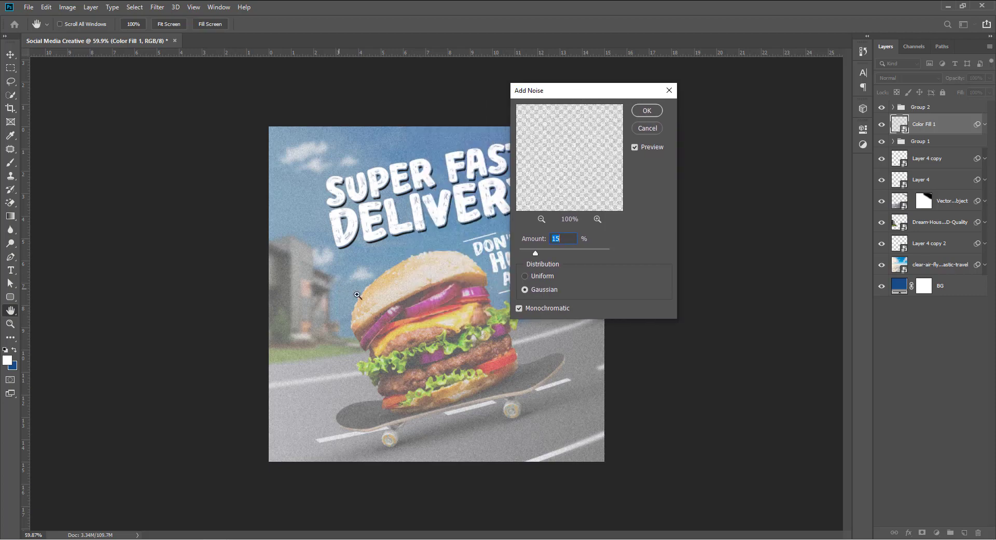
left_click_drag(356, 295, 409, 312)
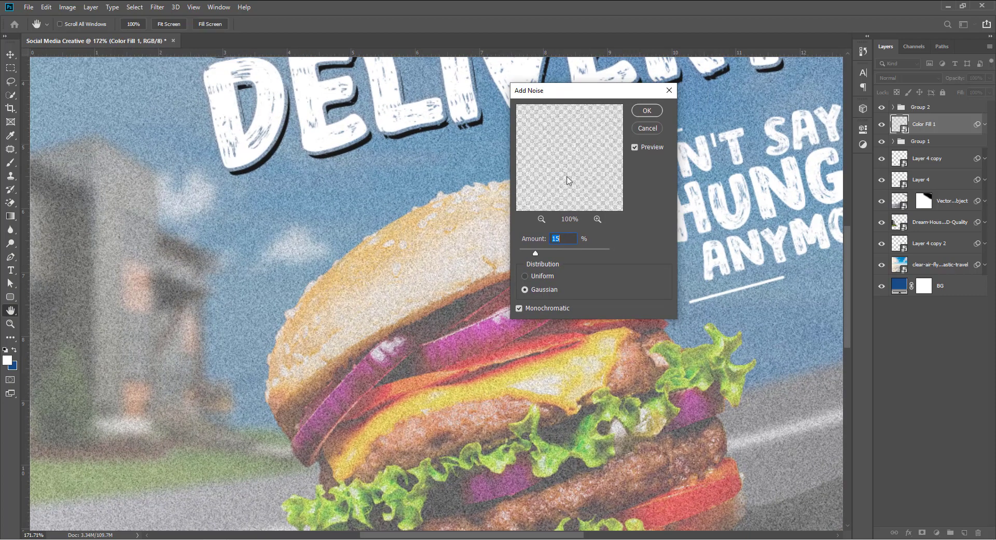
left_click(647, 111)
left_click_drag(560, 216, 538, 236)
left_click(984, 126)
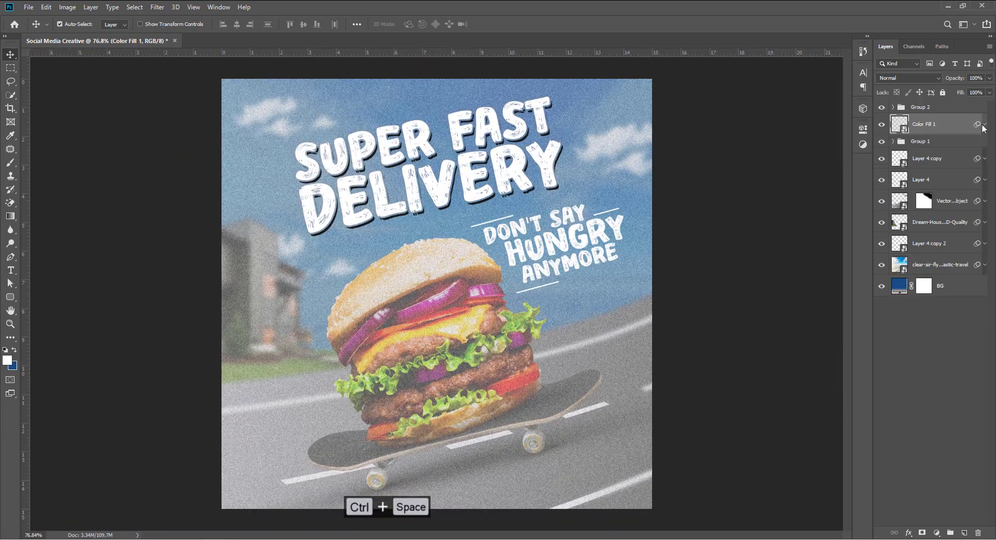
Step: Set the blend mode of the noisy gray fill layer to Multiply
left_click(902, 78)
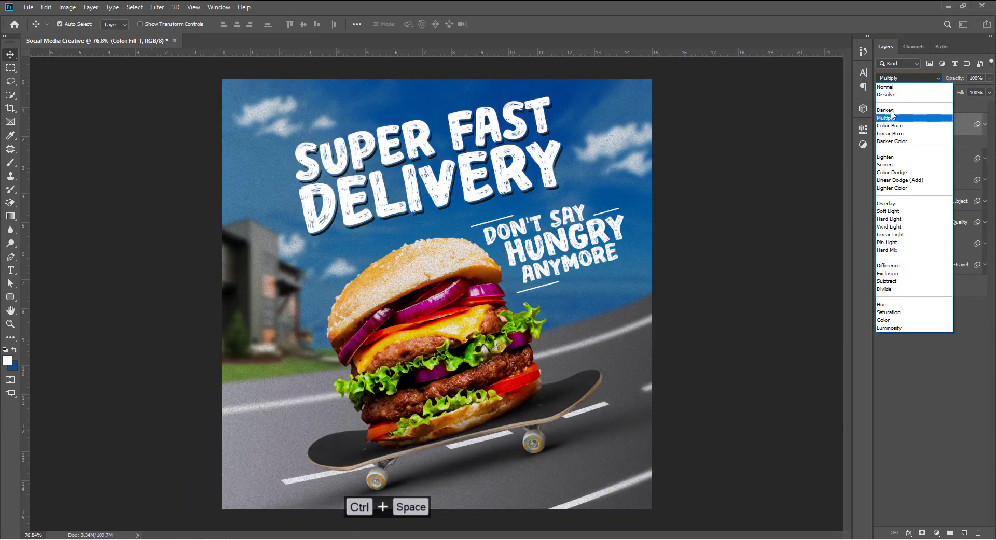
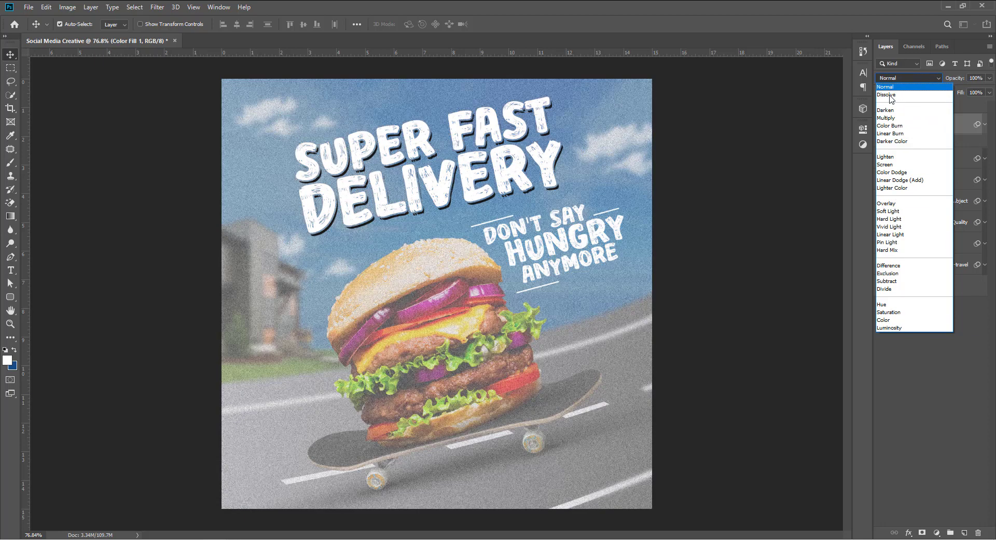
key("Down")
key("Down")
key("Down")
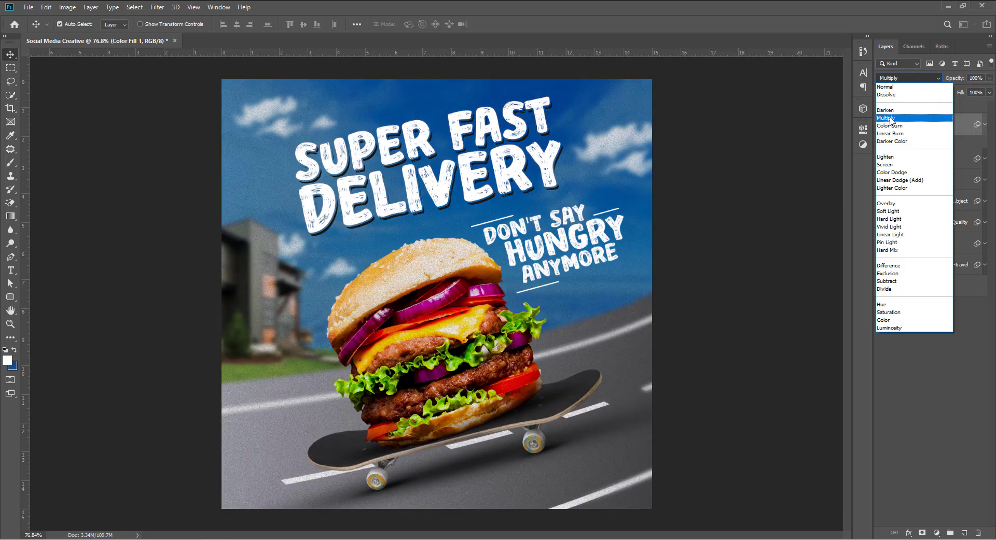
left_click(890, 118)
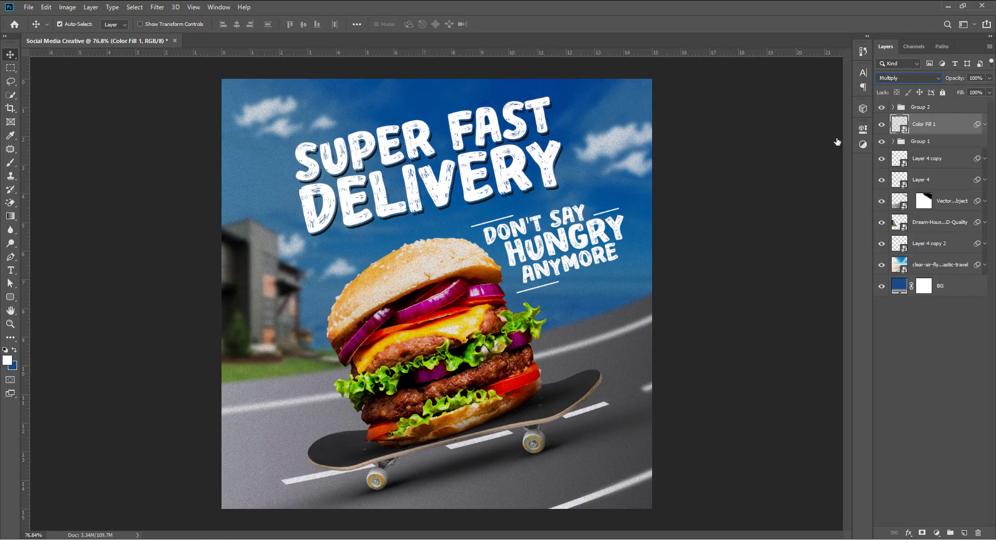
Step: Set the opacity of the noisy Color Fill 1 layer to 50%
scroll(400, 307, "up", 5)
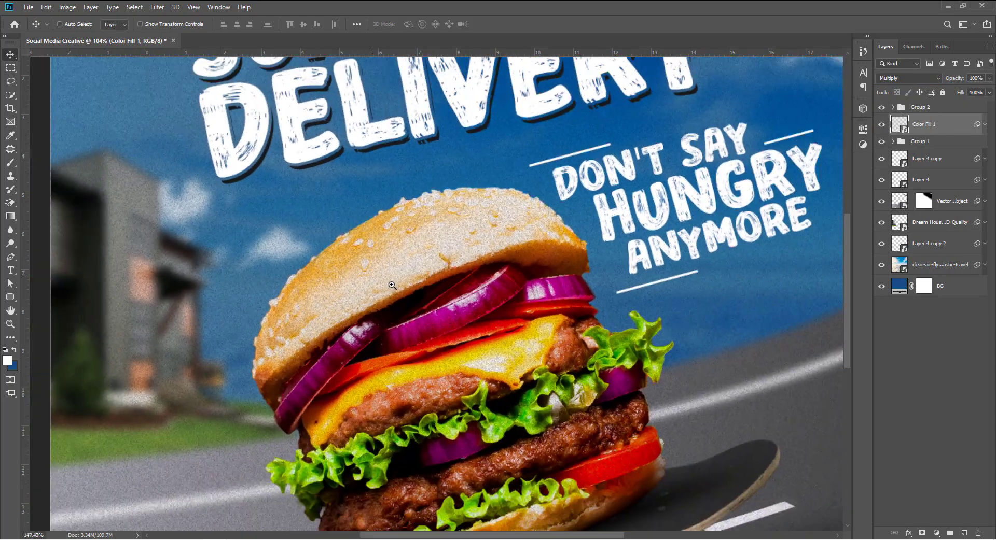
left_click_drag(976, 81, 952, 85)
left_click(989, 78)
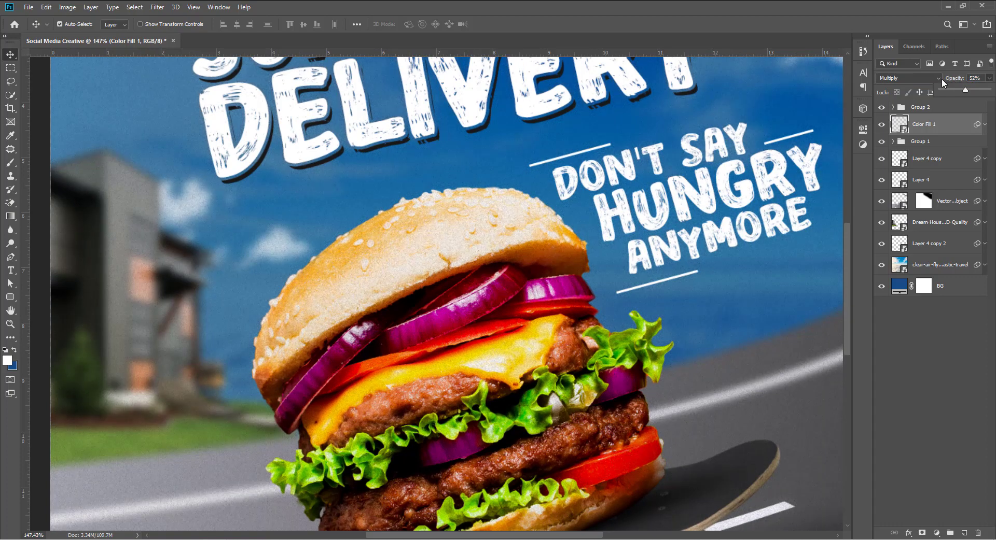
left_click(975, 78)
type("50")
key("Return")
Step: Inspect the noise texture close up and across the whole design, comparing it with the Color Fill 1 layer hidden and shown
left_click(409, 199)
scroll(483, 225, "down", 6)
scroll(478, 202, "up", 6)
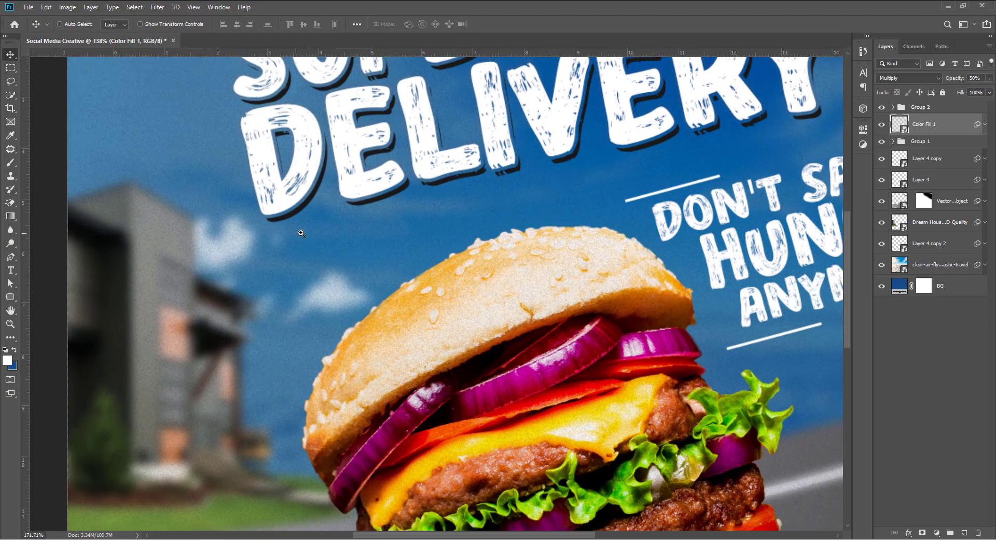
left_click_drag(300, 233, 282, 234)
left_click_drag(415, 244, 378, 248)
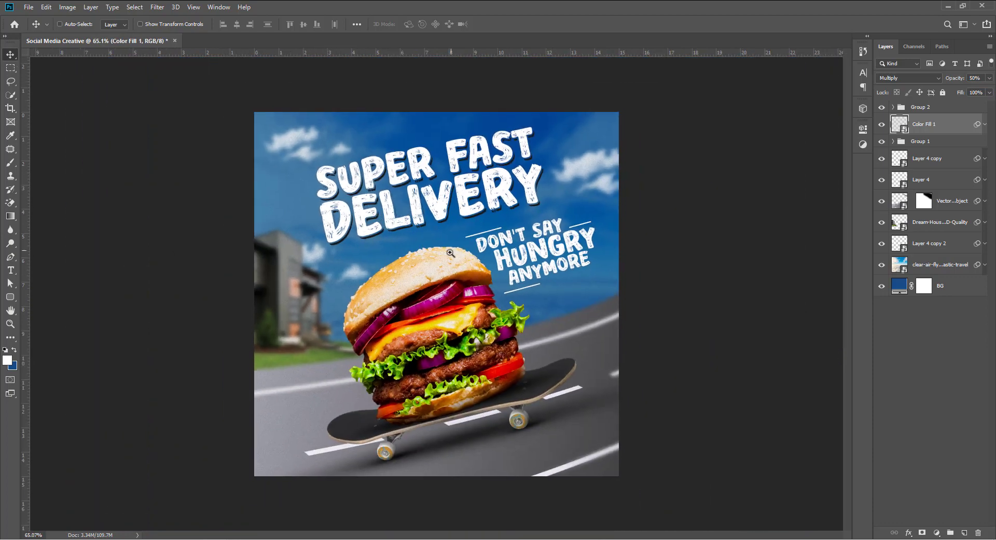
left_click_drag(453, 277, 466, 277)
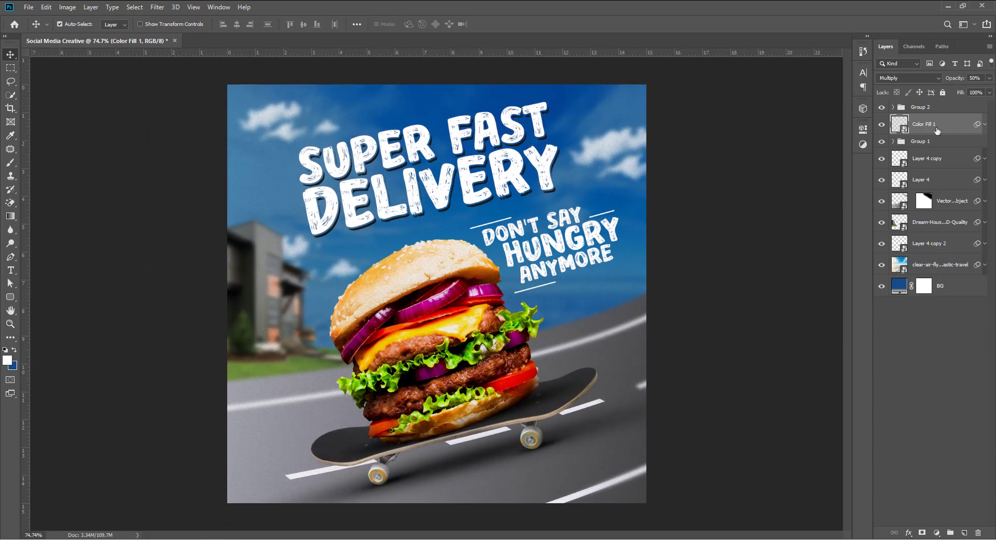
left_click(882, 126)
left_click(882, 126)
left_click(883, 127)
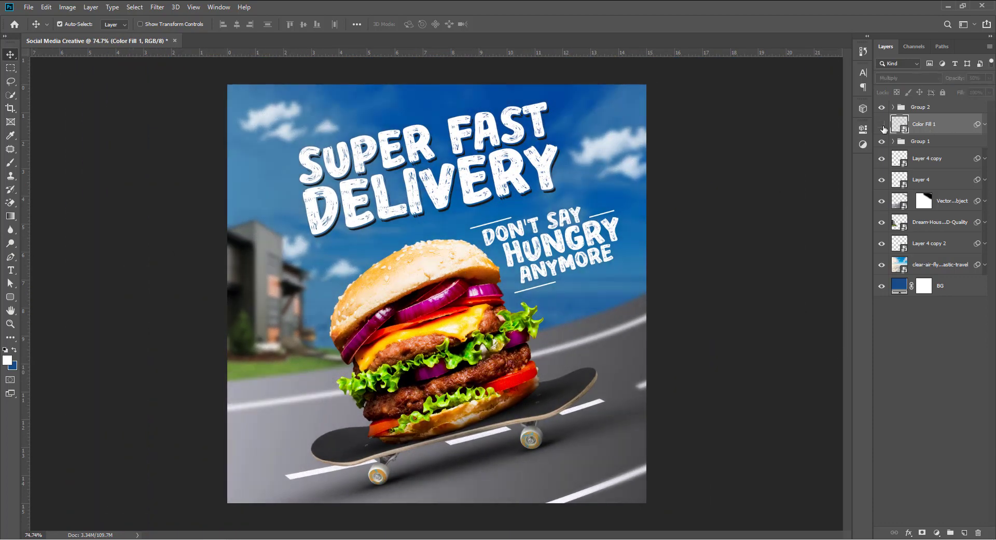
left_click(882, 126)
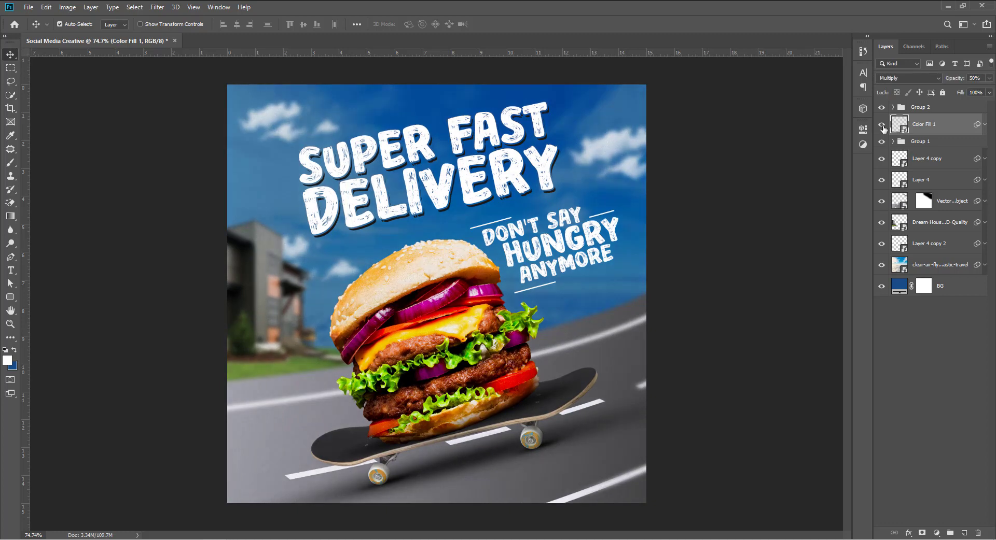
Step: Add a new empty layer above Layer 3 inside the burger's Group 1
left_click(920, 147)
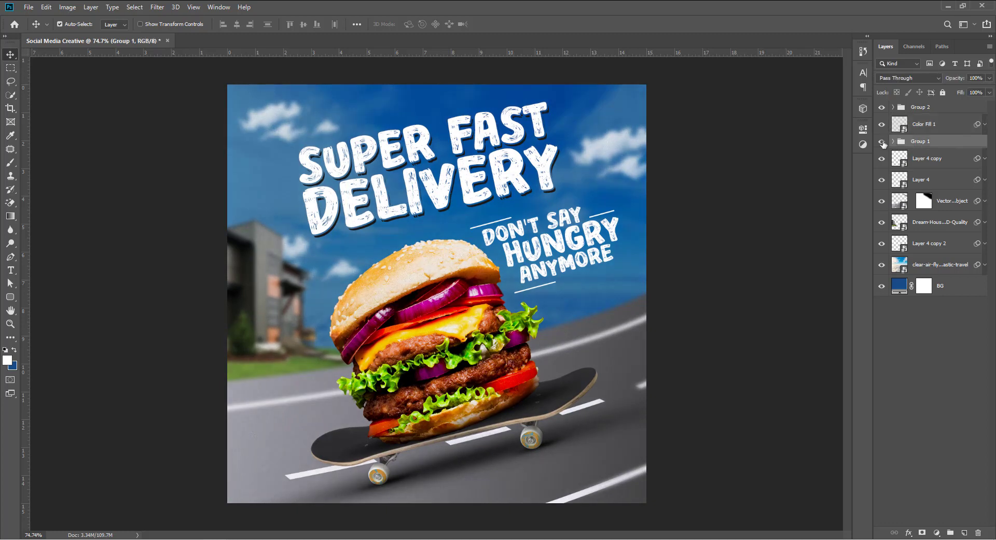
left_click(881, 142)
left_click(882, 141)
left_click(892, 142)
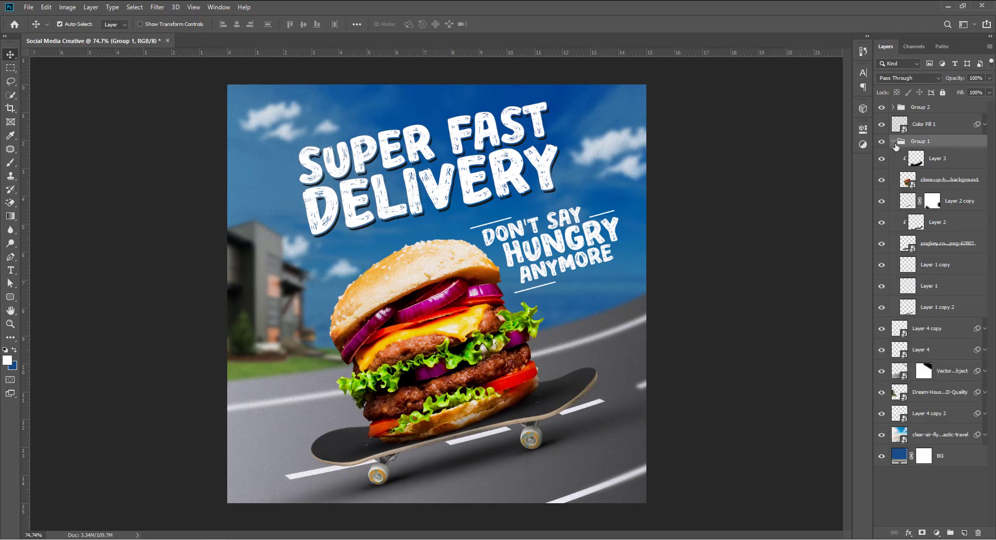
left_click(948, 163)
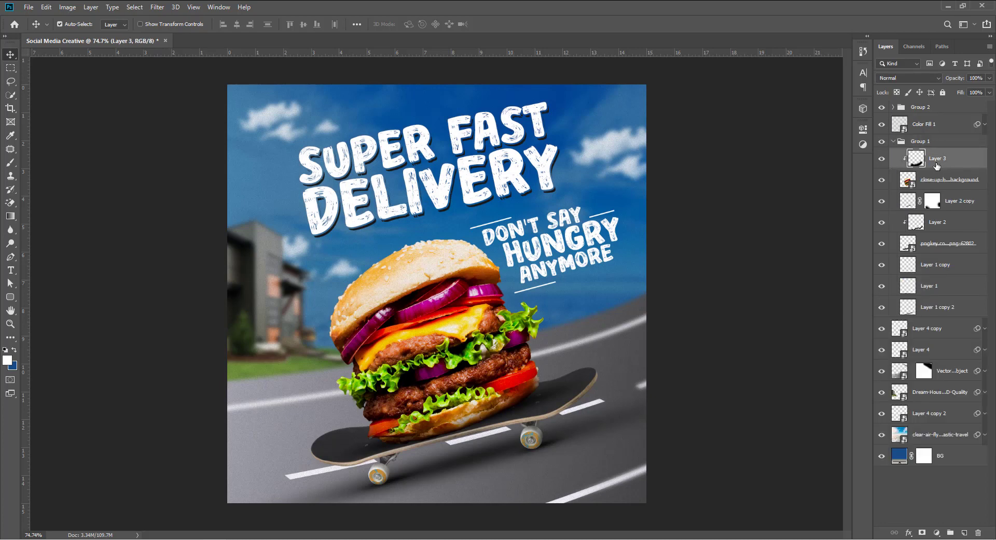
key("ctrl+shift+n")
key("Return")
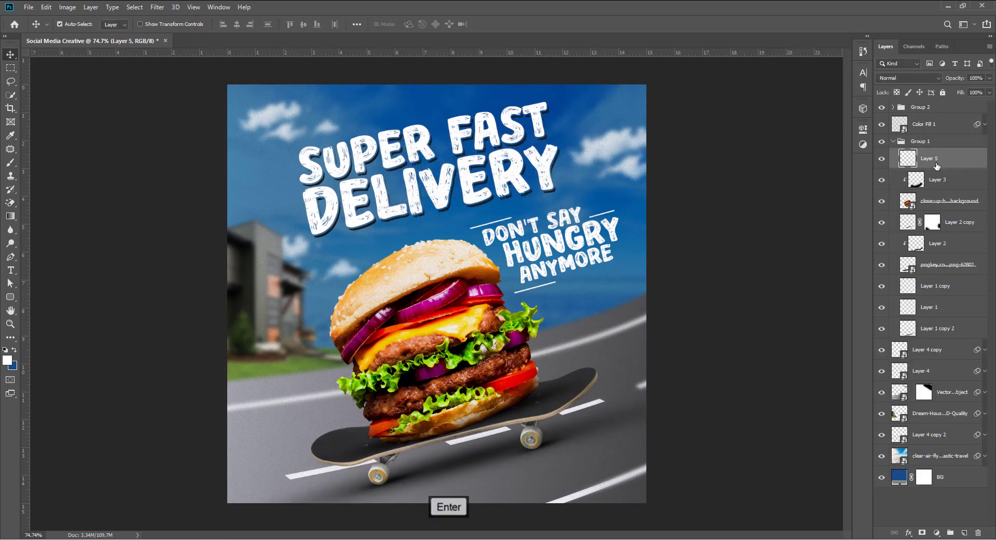
Step: Choose a 2500 px light-ray brush from the Free Sunshine Photoshop Brushes 6 set for the Brush tool
key("b")
right_click(412, 240)
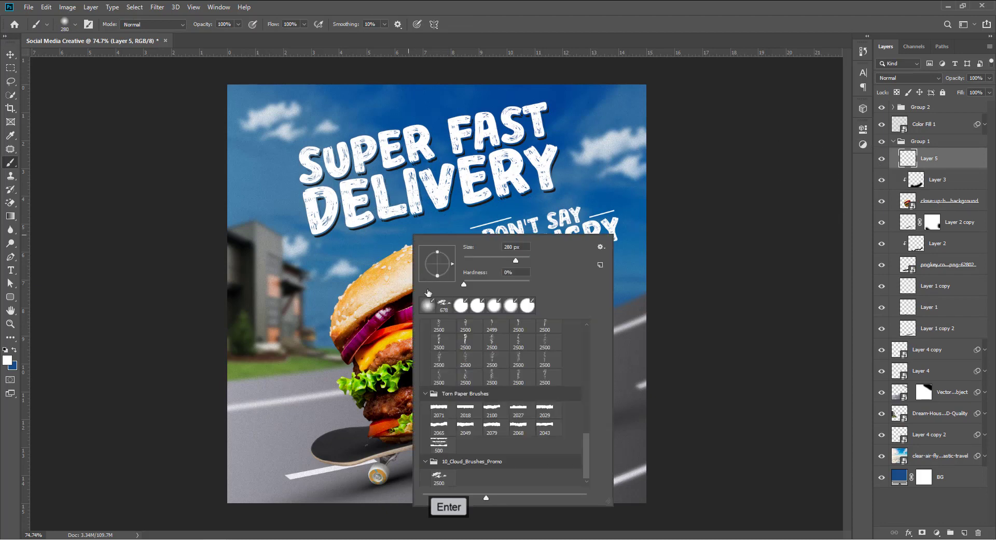
scroll(474, 424, "up", 5)
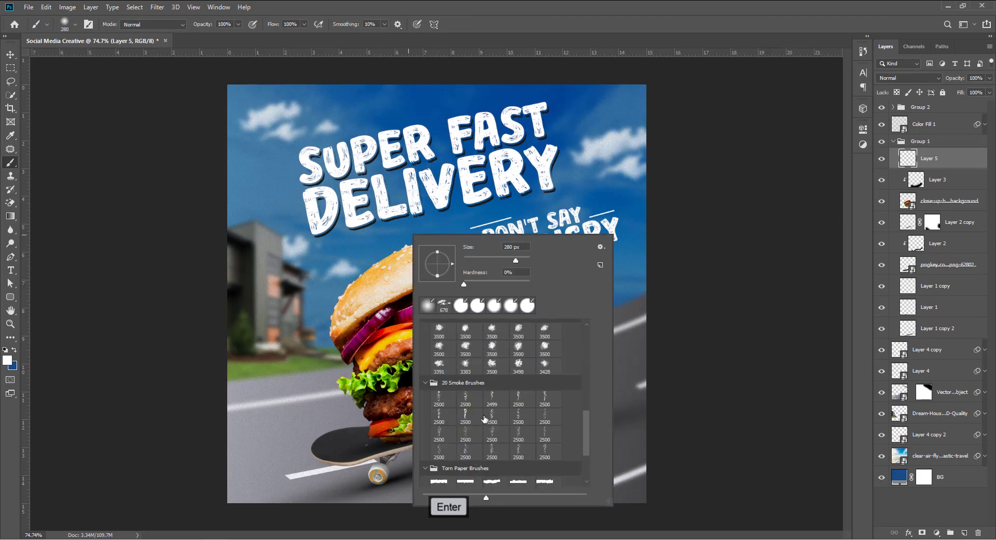
scroll(504, 401, "up", 3)
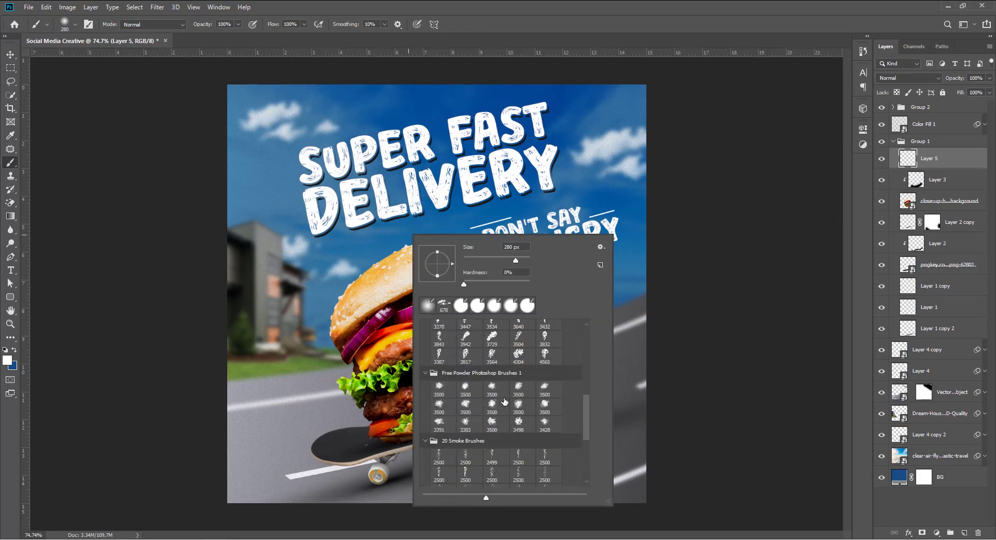
scroll(504, 402, "up", 3)
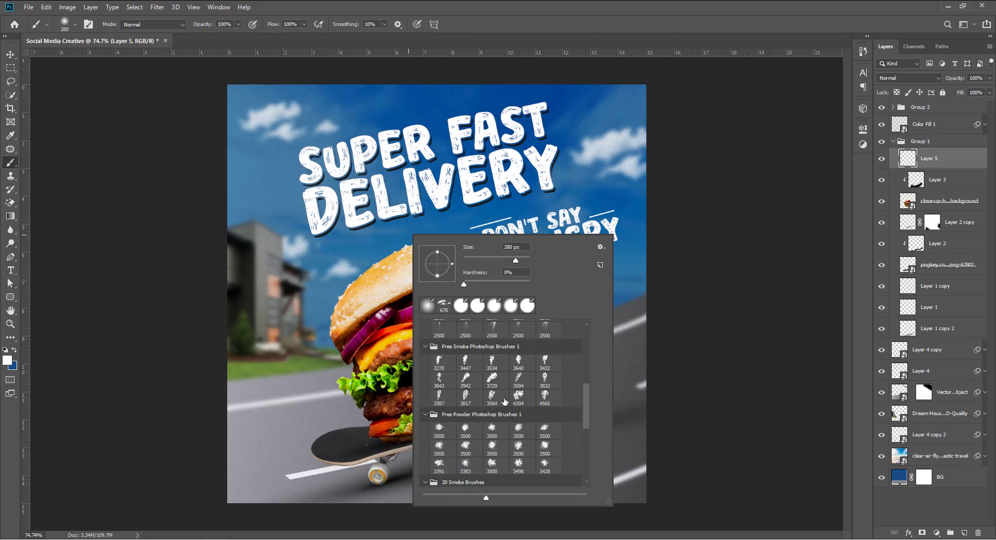
scroll(504, 402, "up", 3)
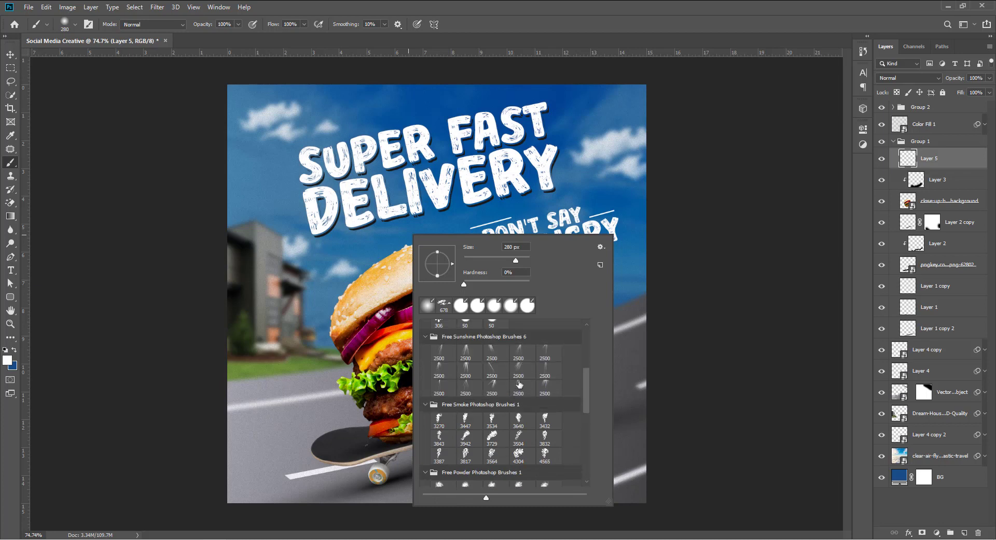
scroll(520, 382, "up", 3)
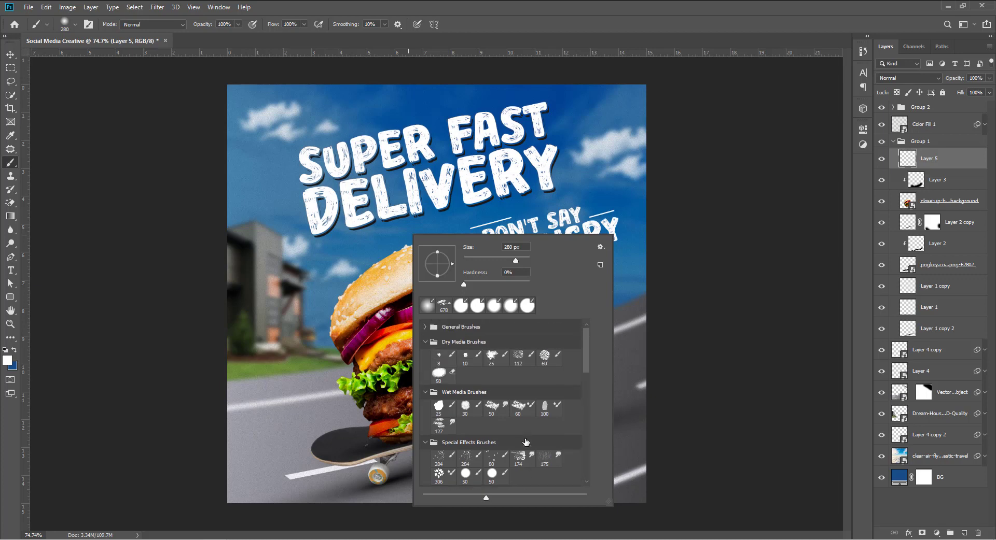
scroll(526, 442, "down", 3)
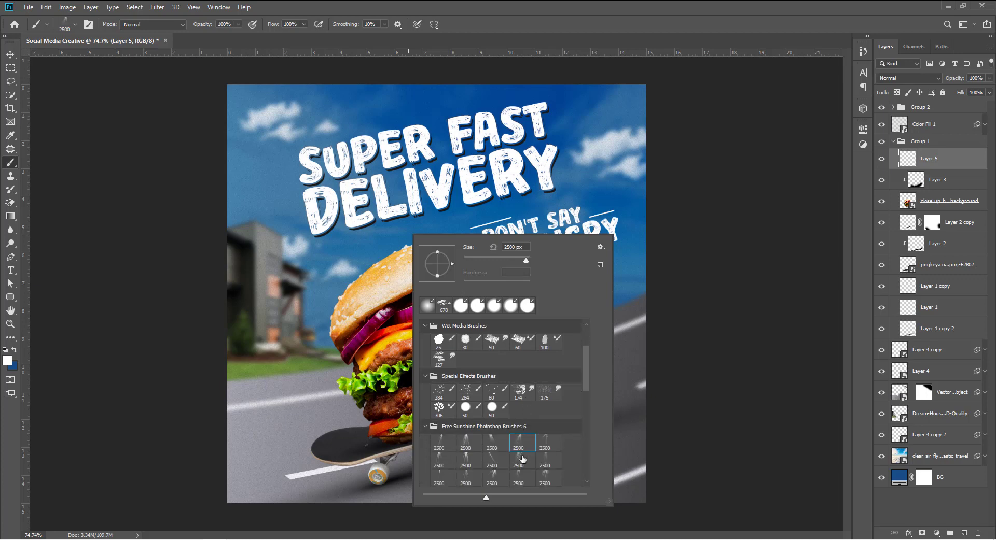
left_click(518, 461)
left_click(561, 146)
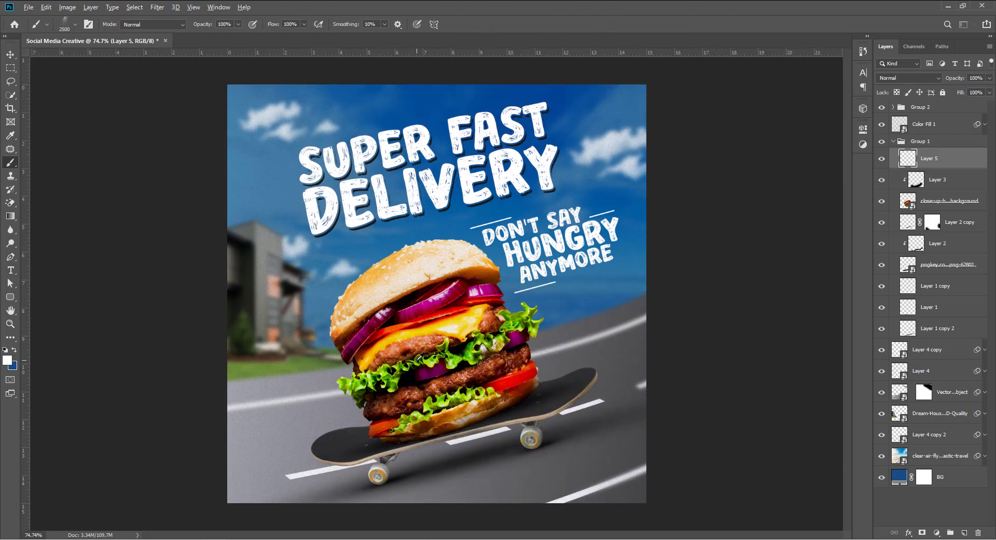
Step: Reduce the sunshine brush to 790 px and stamp white light rays over the headline area on the new layer
mouse_move(416, 360)
left_mouse_down()
mouse_move(221, 345)
mouse_move(91, 349)
left_mouse_up()
left_click_drag(427, 267, 484, 266)
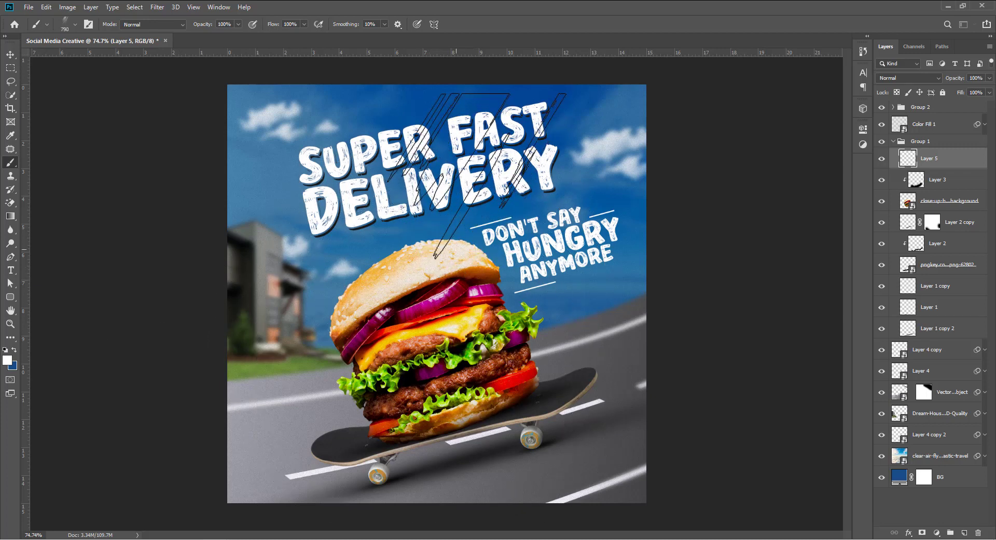
left_click(449, 247)
left_click(507, 161)
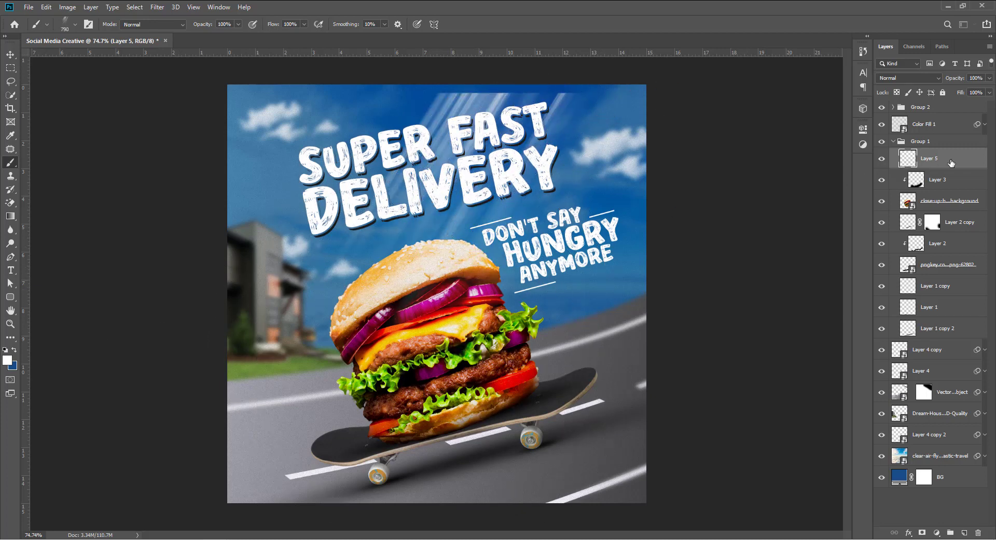
Step: Flip the light rays horizontally and move them toward the canvas's upper-left corner
key("ctrl+t")
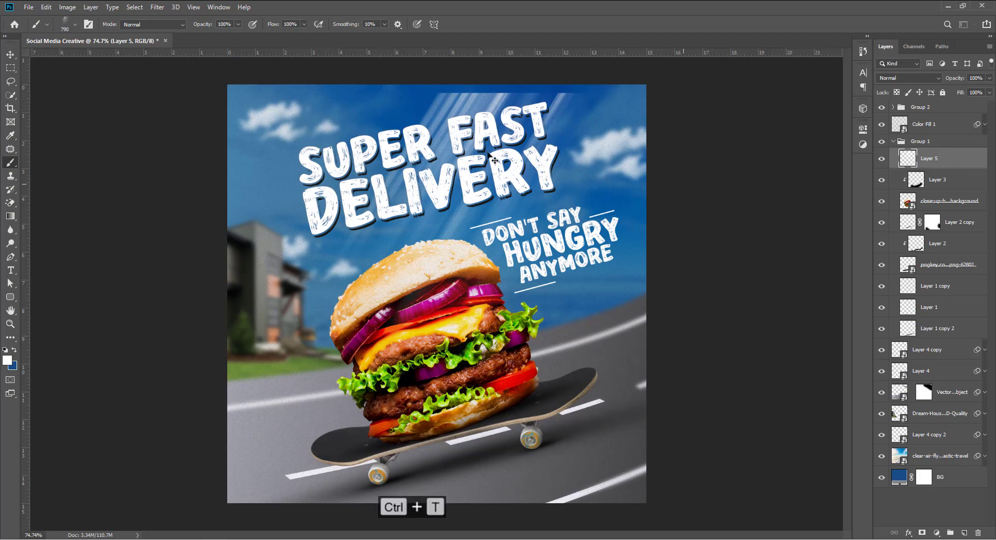
right_click(447, 151)
left_click(491, 288)
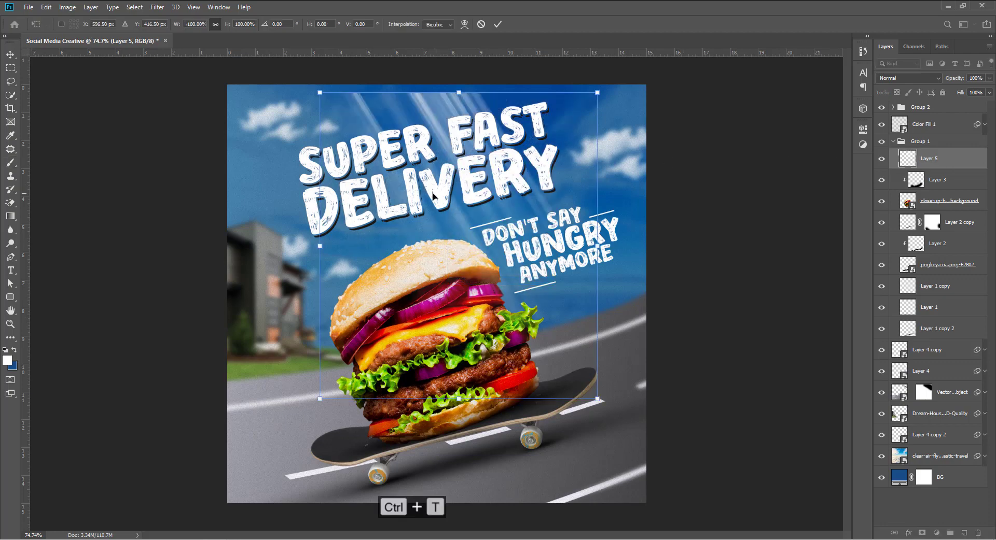
left_click_drag(439, 194, 278, 194)
left_click_drag(358, 243, 357, 243)
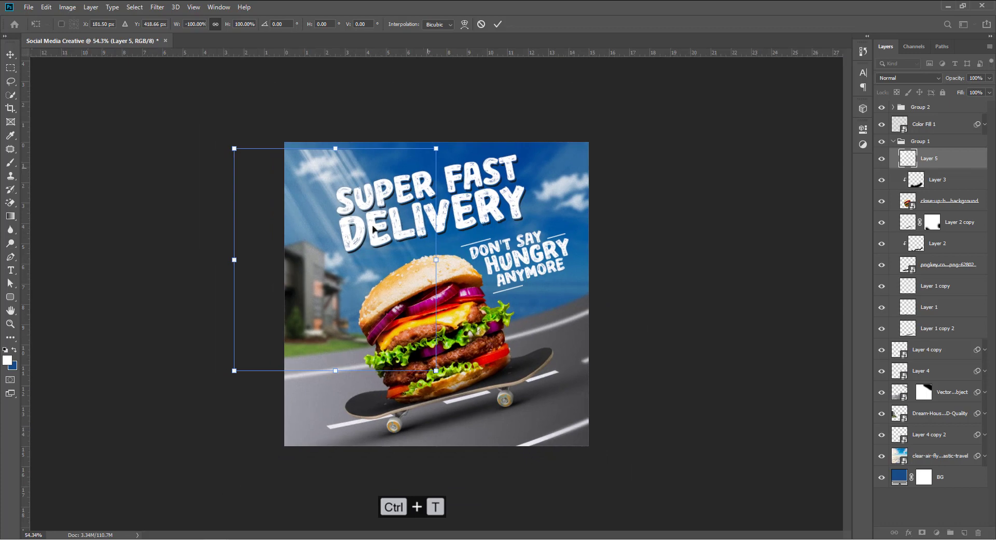
Step: Enlarge the light rays to 241.71%, rotate them to -28.43° and position them streaming in from the canvas's upper-left corner
left_click_drag(436, 149, 610, 22)
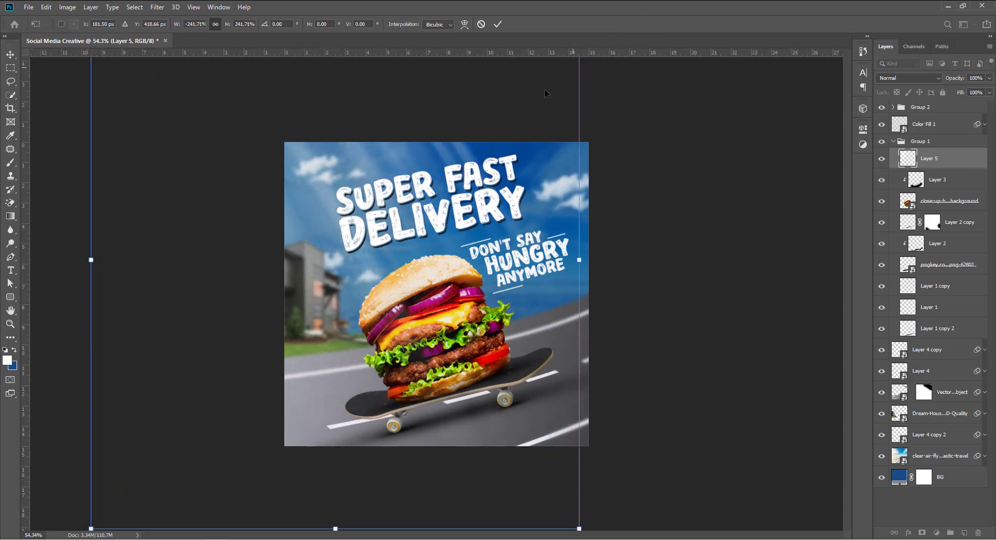
left_click_drag(440, 195, 400, 306)
left_click_drag(574, 175, 384, 69)
left_click_drag(369, 226, 458, 192)
left_click_drag(666, 223, 664, 288)
left_click_drag(533, 334, 435, 323)
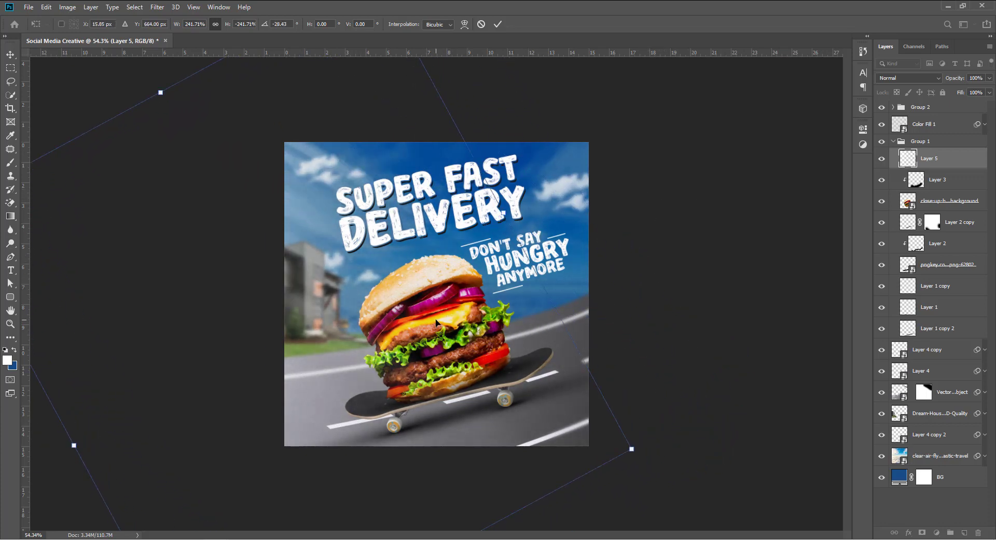
key("Return")
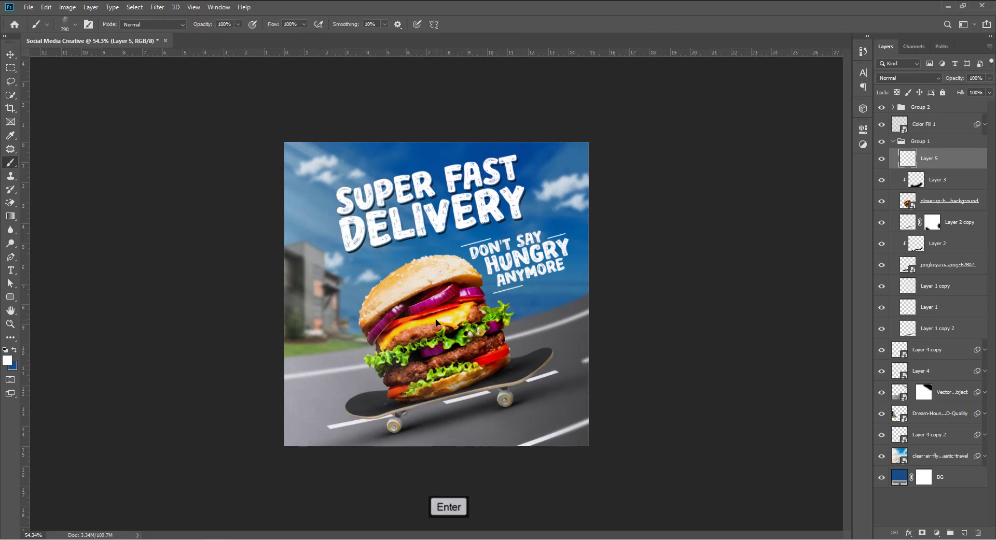
key("v")
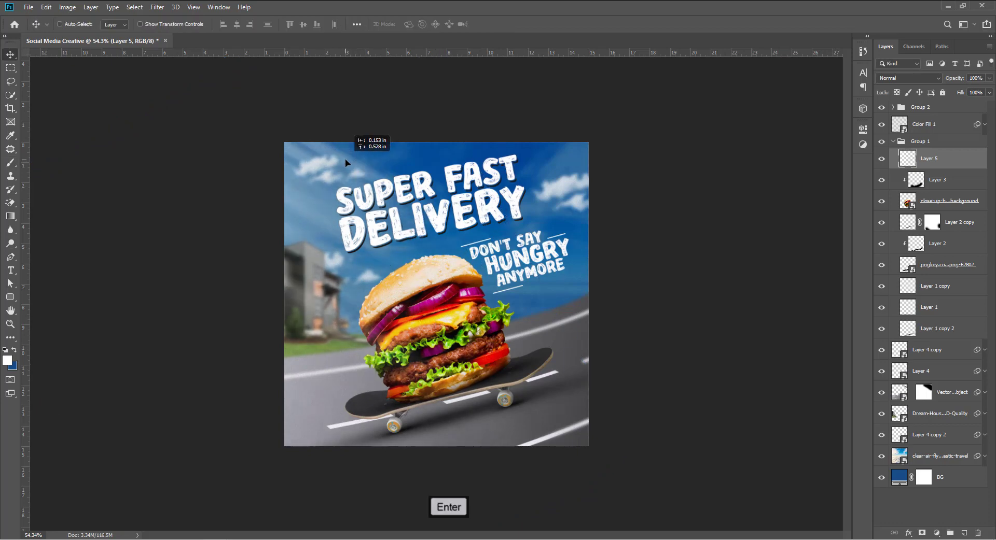
scroll(426, 294, "up", 2)
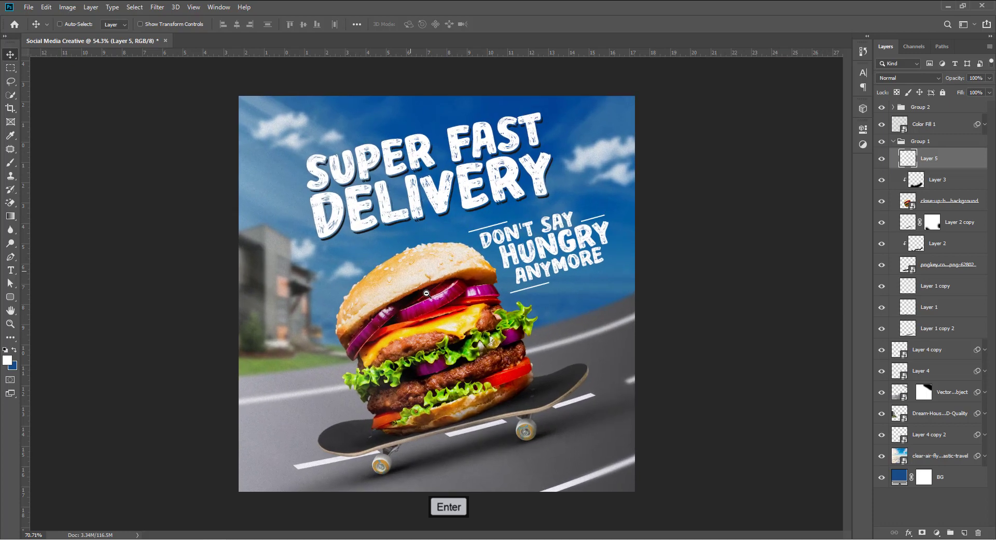
scroll(426, 293, "down", 1)
Step: Add a Levels adjustment layer directly above Layer 3, clipped to the burger
left_click(942, 180)
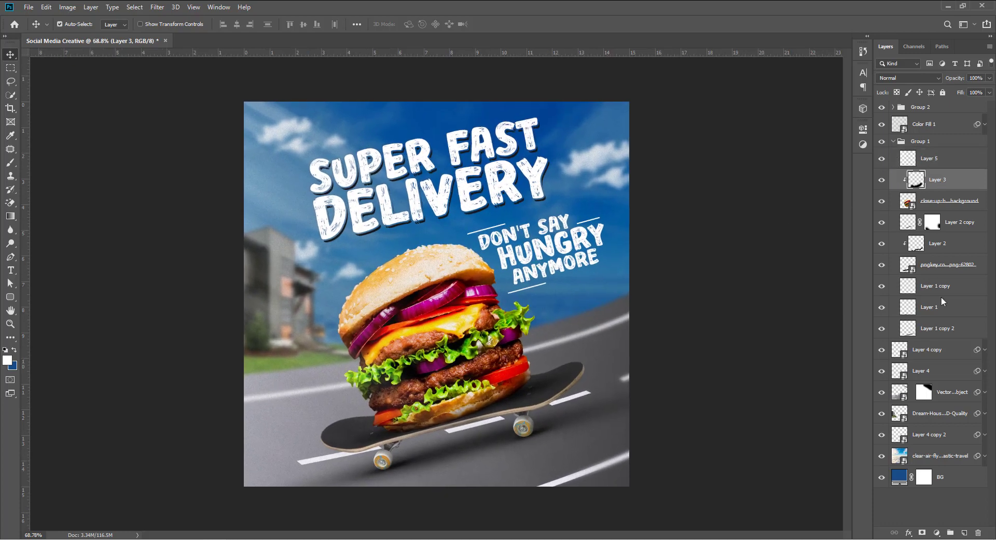
left_click(936, 533)
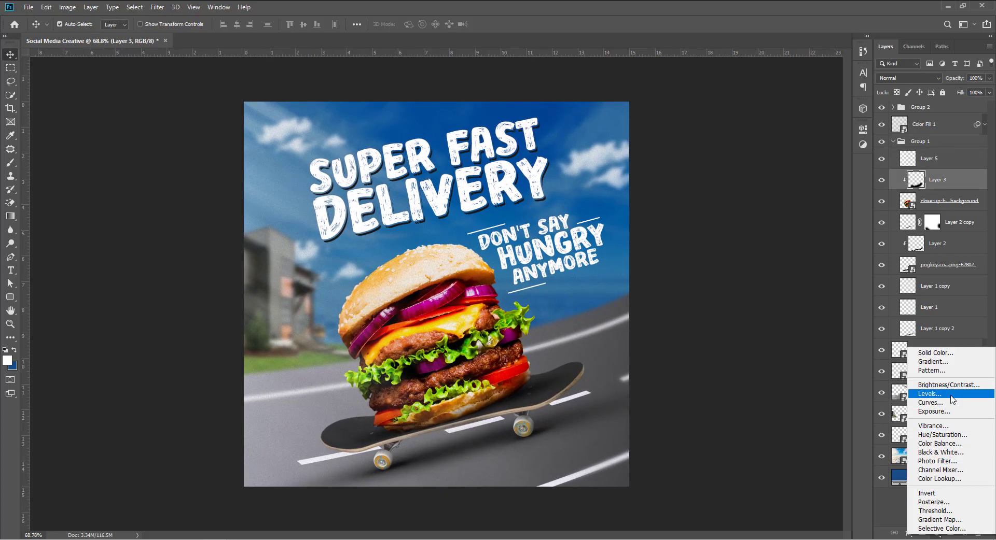
left_click(951, 397)
left_click(772, 302)
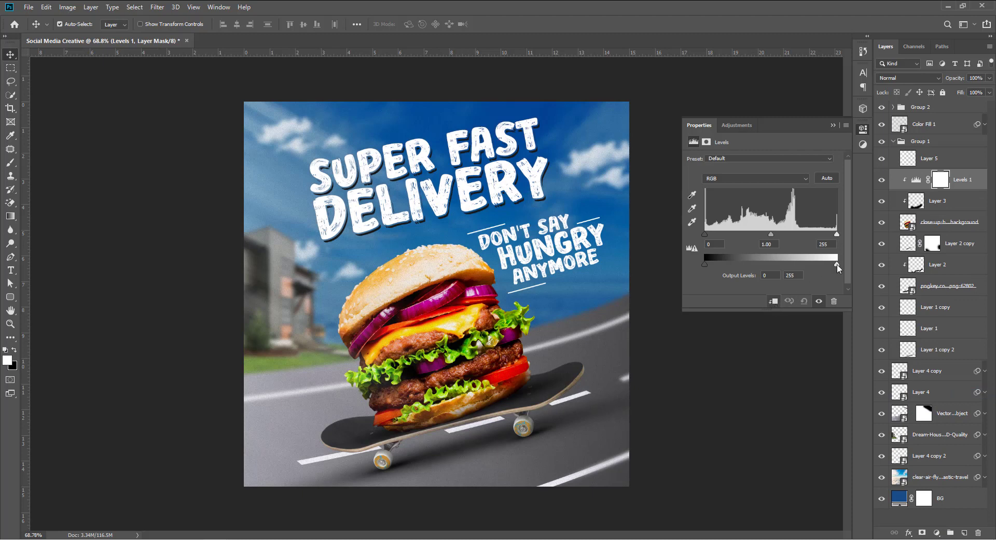
Step: Darken the burger with the Levels adjustment, setting the black input level to 32 and the white output level to 148
left_click_drag(837, 265, 773, 265)
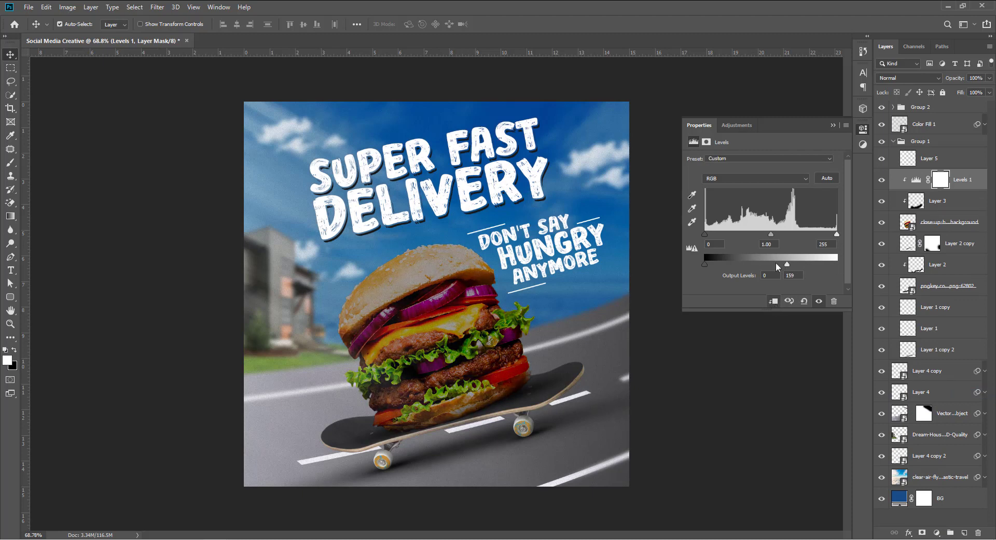
left_click_drag(704, 235, 722, 237)
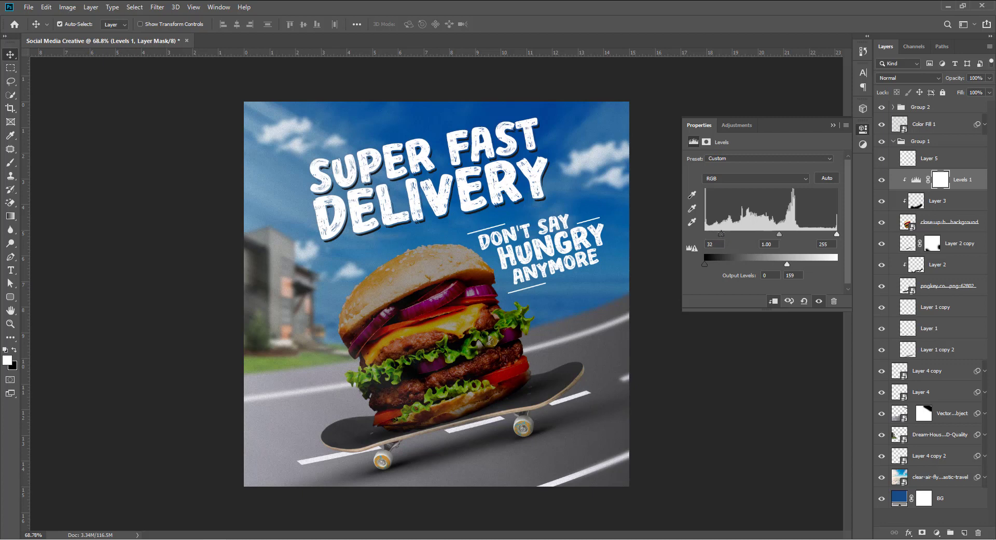
left_click_drag(787, 265, 782, 268)
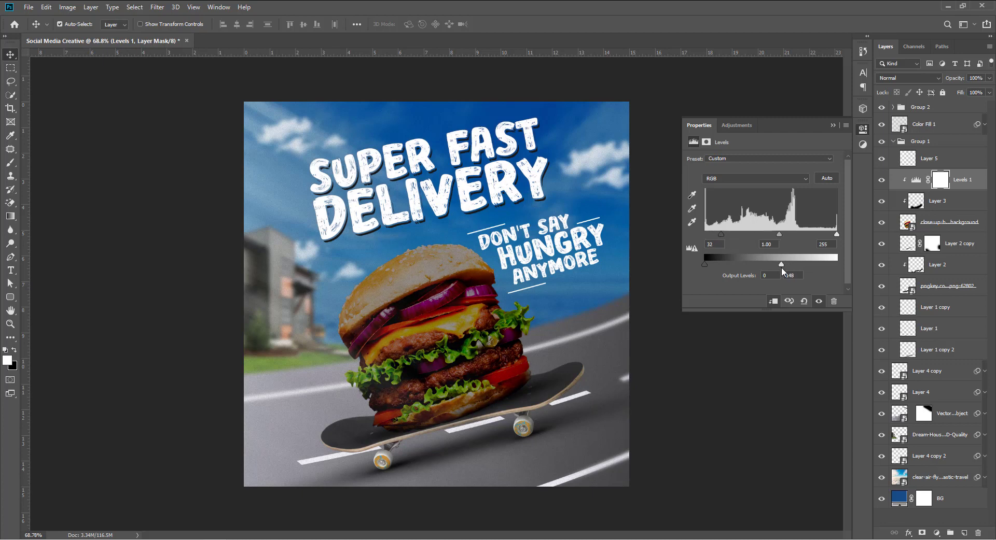
Step: Set the white output level of the burger's Levels adjustment to 140
left_click(791, 276)
type("140")
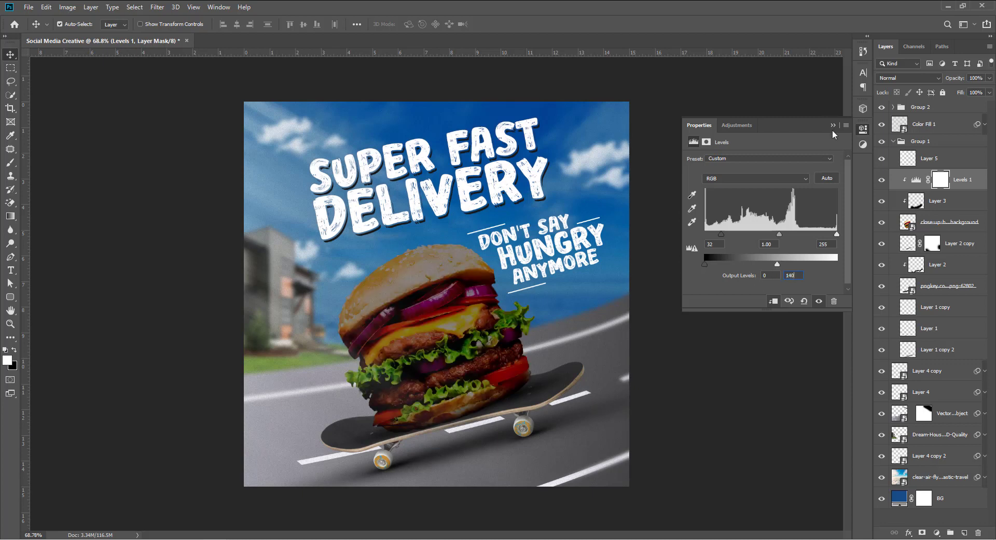
left_click(832, 126)
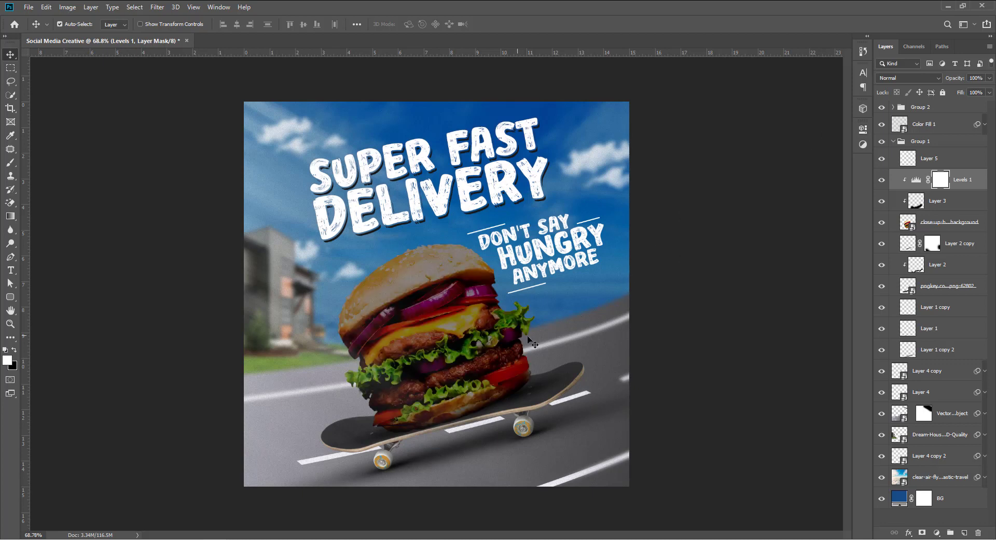
Step: Paint black with a soft brush on the Levels 1 mask to lift the darkening from the burger's left side
key("b")
right_click(422, 268)
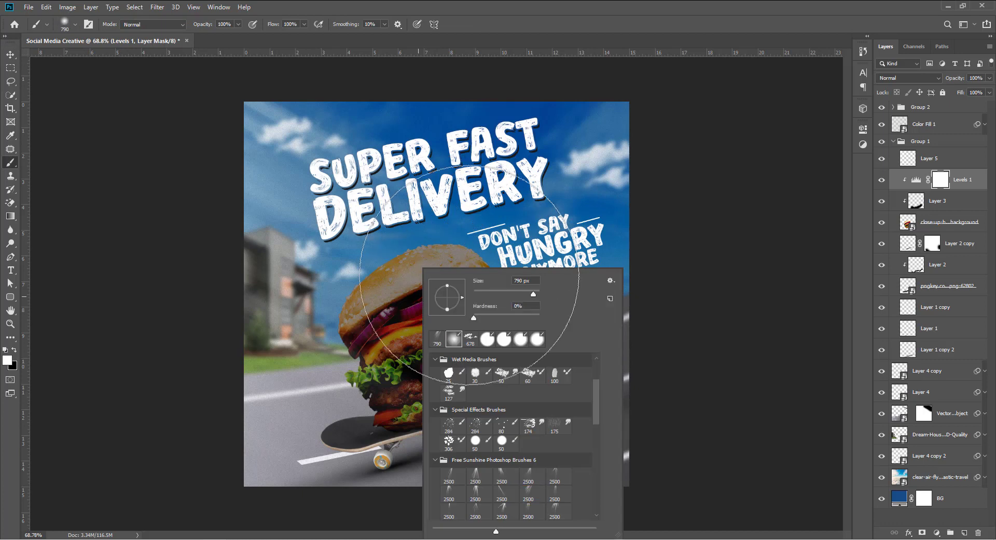
left_click(556, 2)
mouse_move(387, 277)
left_mouse_down()
mouse_move(213, 273)
mouse_move(294, 292)
mouse_move(259, 288)
left_mouse_up()
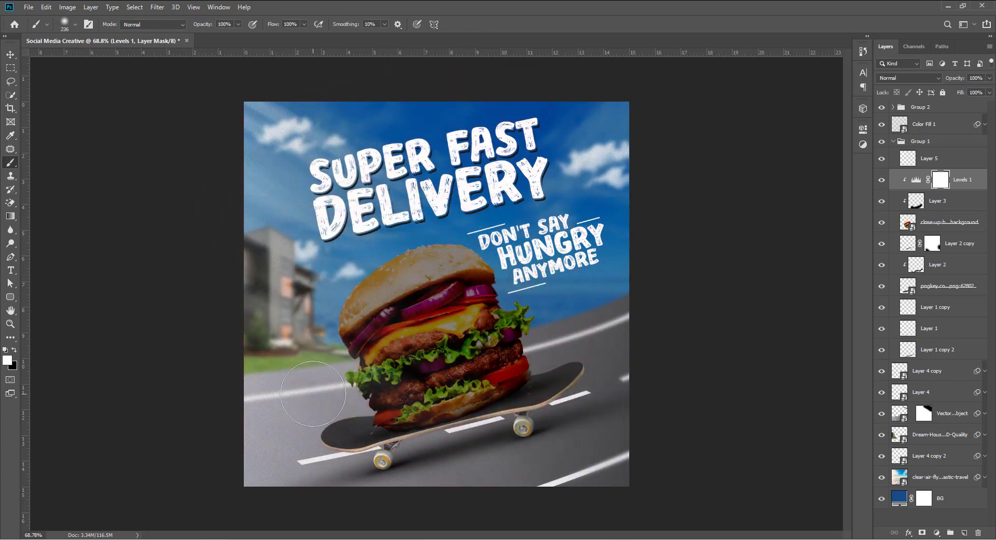
key("x")
left_click_drag(376, 266, 366, 428)
key("ctrl+z")
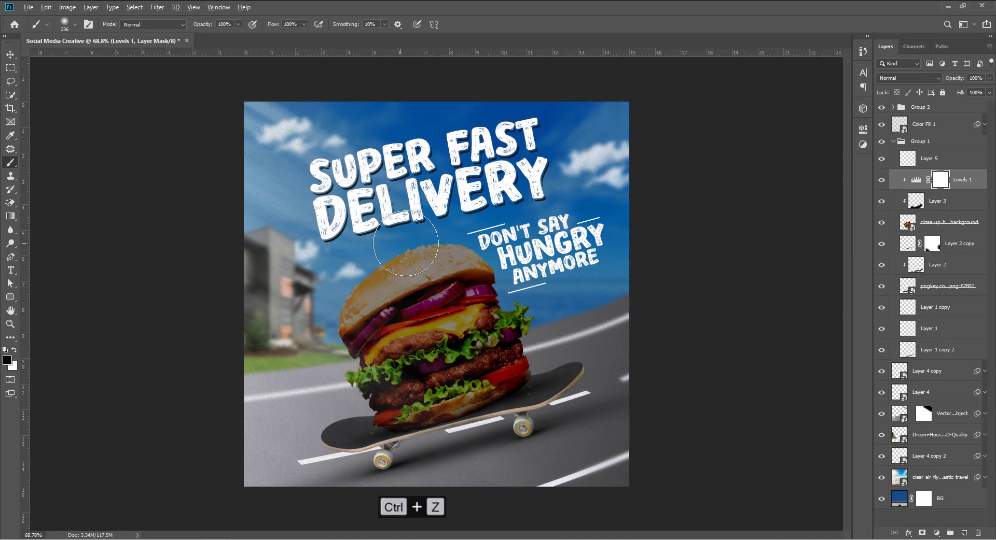
mouse_move(398, 233)
left_mouse_down()
mouse_move(464, 223)
mouse_move(415, 219)
left_mouse_up()
left_click_drag(416, 223, 298, 363)
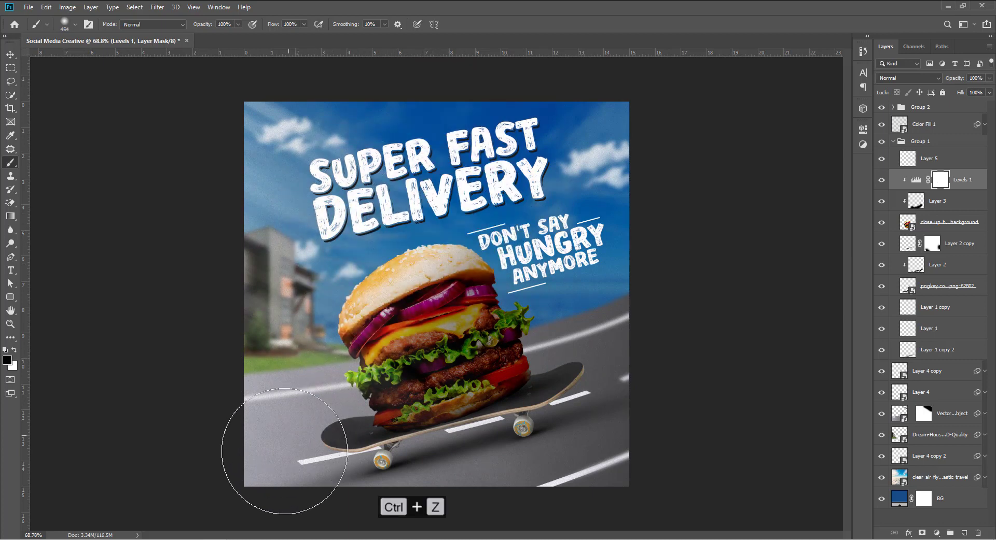
left_click_drag(284, 451, 283, 456)
left_click_drag(365, 348, 269, 462)
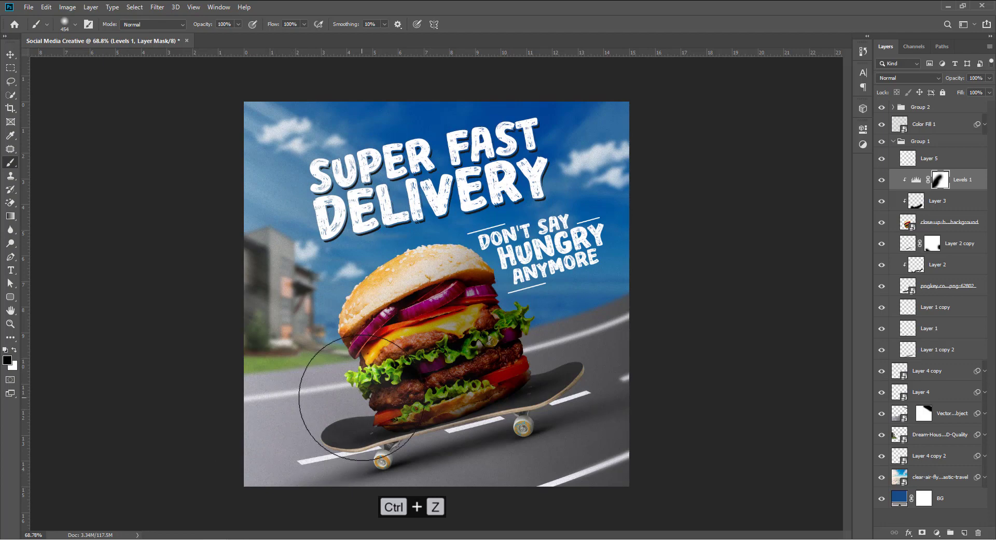
key("ctrl+z")
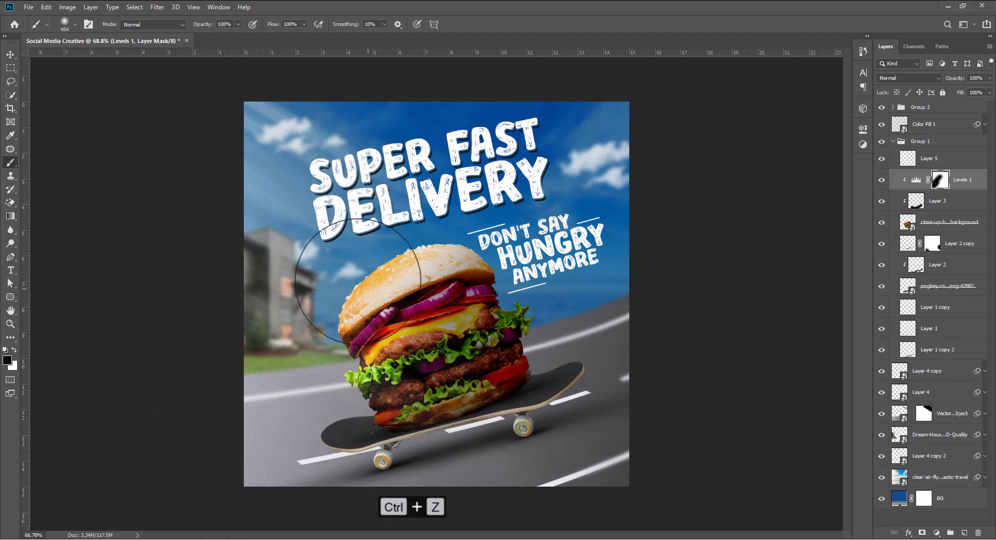
Step: Refine the Levels 1 mask with soft black strokes over the burger's middle, and compare the burger with and without the adjustment
left_click_drag(367, 270, 400, 273)
left_click(381, 304)
mouse_move(380, 303)
left_mouse_down()
mouse_move(398, 304)
mouse_move(256, 310)
left_mouse_up()
key("ctrl+z")
mouse_move(457, 313)
left_mouse_down()
mouse_move(397, 334)
mouse_move(398, 343)
mouse_move(447, 350)
left_mouse_up()
key("ctrl+z")
key("ctrl+z")
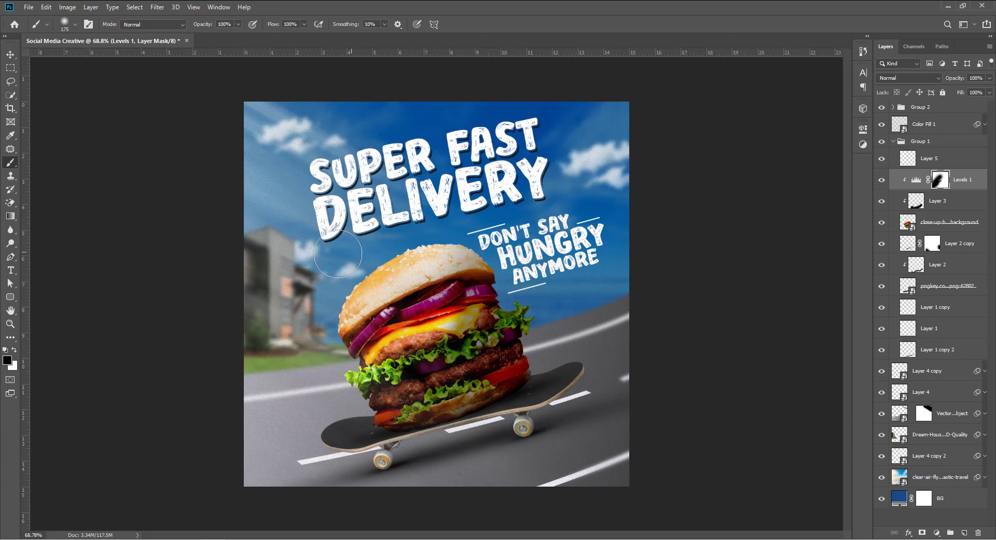
key("ctrl+z")
left_click_drag(452, 229, 493, 229)
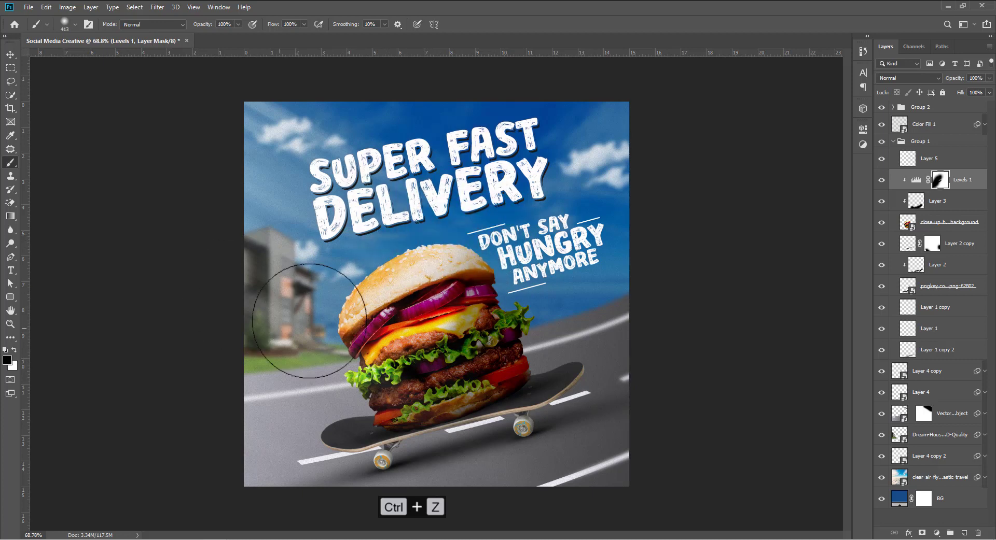
mouse_move(371, 341)
left_mouse_down()
mouse_move(398, 332)
mouse_move(375, 350)
left_mouse_up()
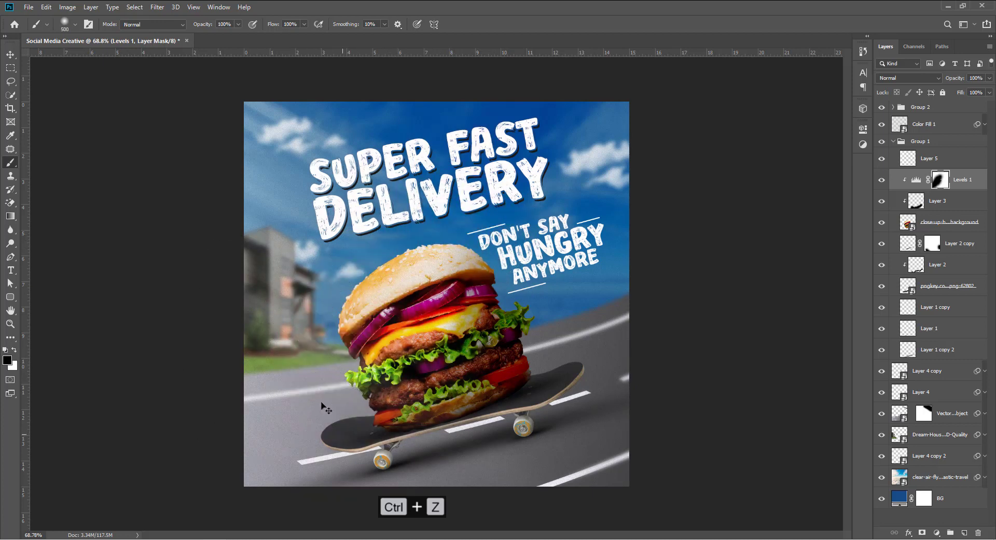
key("ctrl+z")
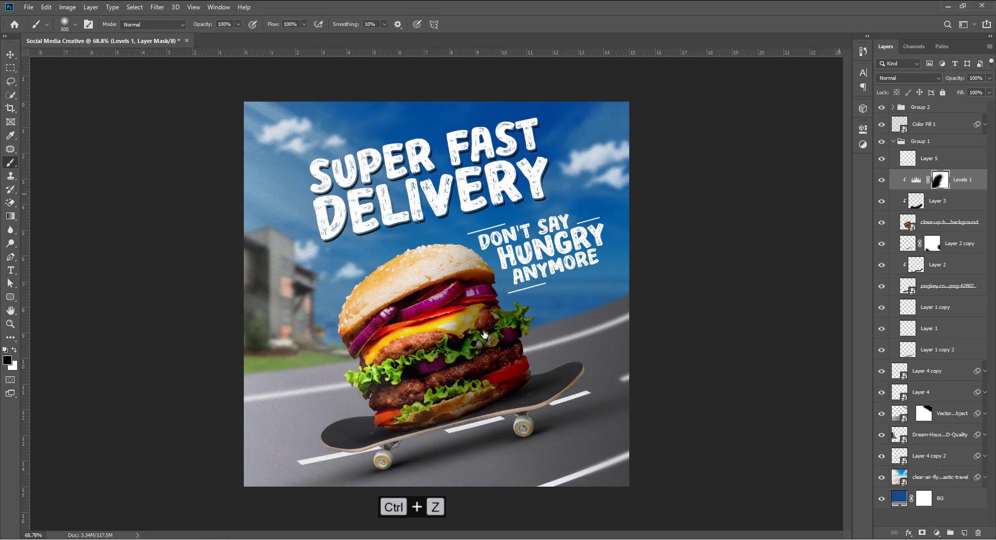
left_click(882, 183)
left_click(882, 183)
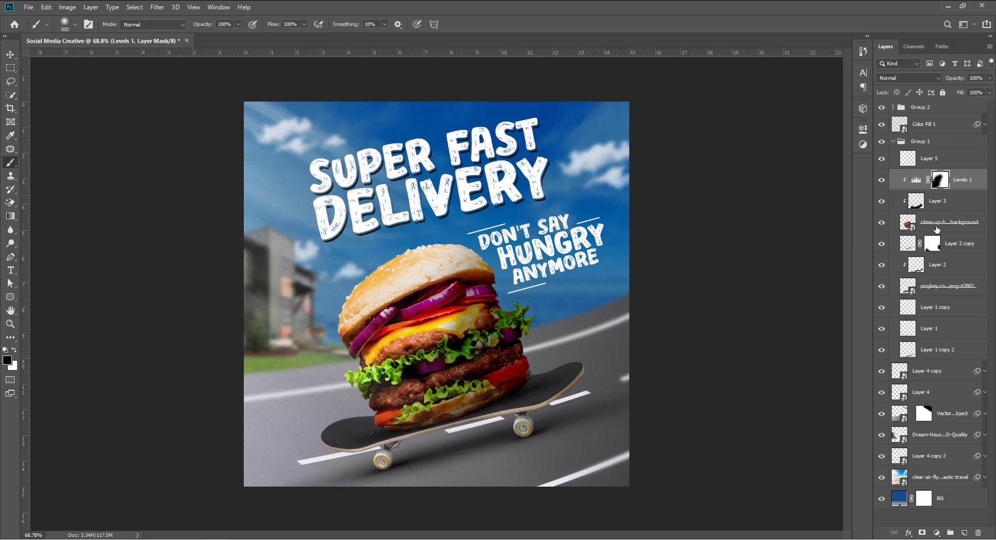
Step: Add a Levels adjustment clipped to the skateboard directly above Layer 2 and darken it by lowering the white output level
left_click(938, 289)
left_click(949, 263)
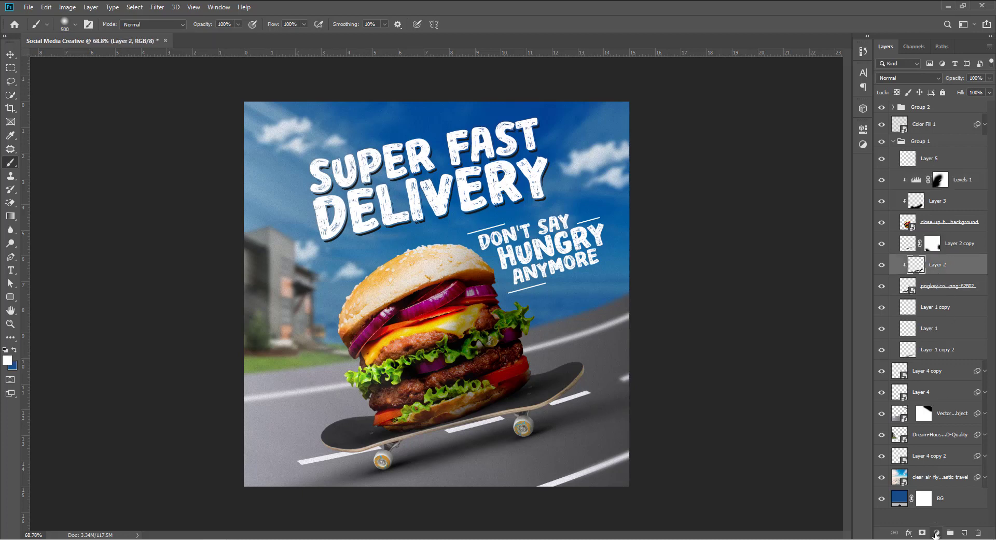
left_click(935, 533)
left_click(933, 402)
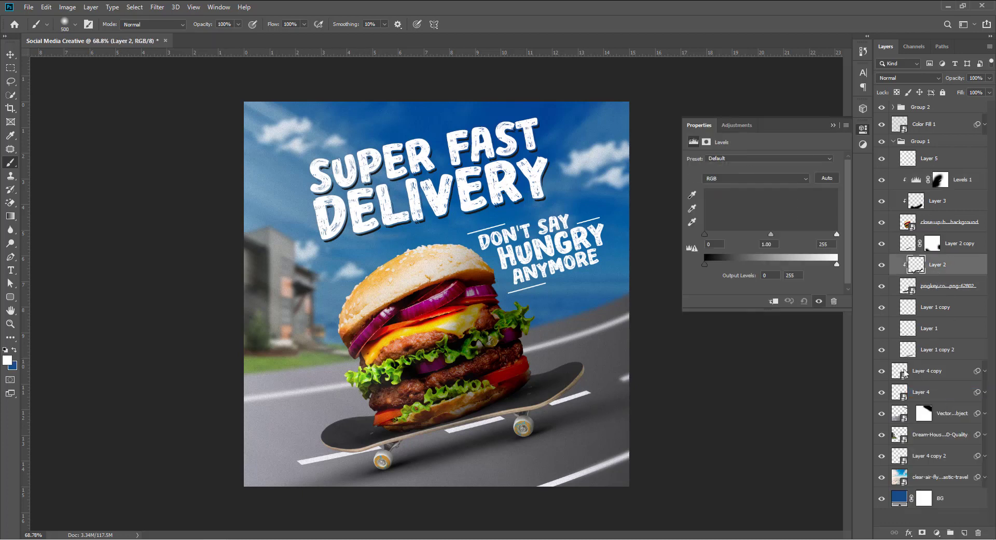
left_click(774, 302)
left_click_drag(838, 263, 775, 265)
left_click(833, 126)
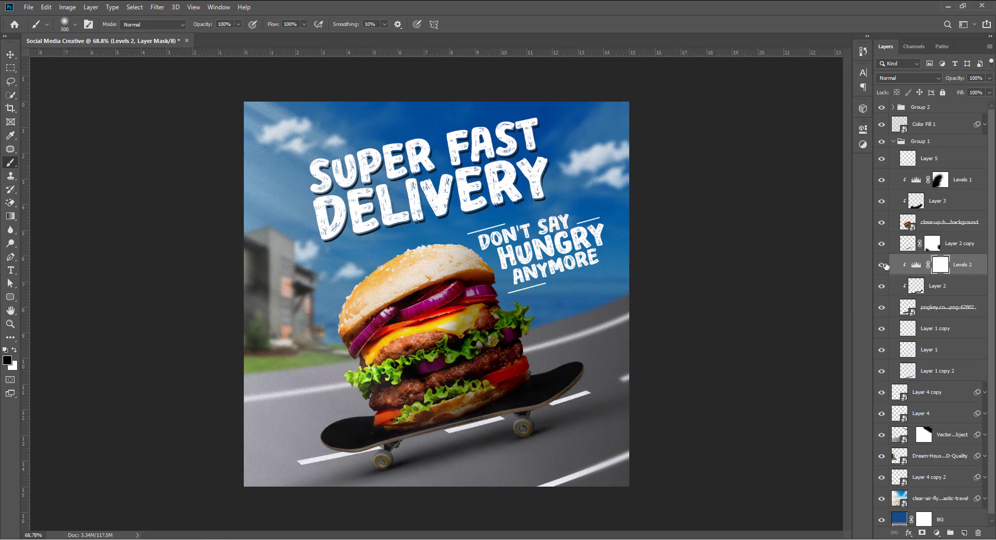
Step: Paint black on the Levels 2 mask with a soft brush to lift the darkening from the skateboard's left end and left wheel
scroll(350, 383, "up", 5)
left_click_drag(272, 277, 178, 290)
left_click_drag(293, 311, 190, 292)
left_click_drag(401, 286, 310, 335)
left_click_drag(513, 301, 542, 282)
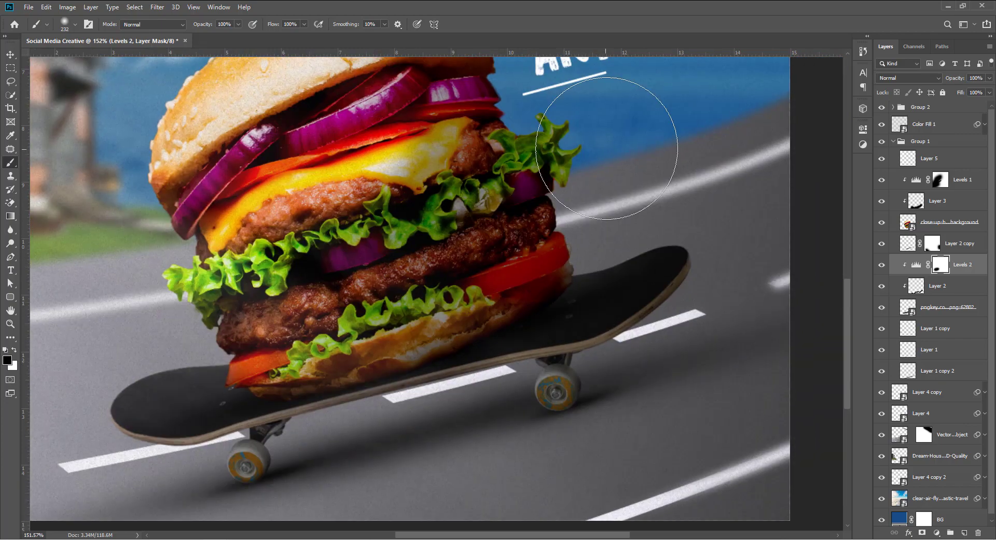
left_click_drag(244, 450, 322, 322)
scroll(322, 322, "up", 2)
left_click_drag(322, 322, 236, 334)
Step: Touch up the Levels 2 mask with a small black brush around both visible skateboard wheels and their trucks
scroll(236, 336, "up", 5)
scroll(460, 317, "down", 3)
mouse_move(451, 294)
left_mouse_down()
mouse_move(461, 317)
mouse_move(211, 356)
left_mouse_up()
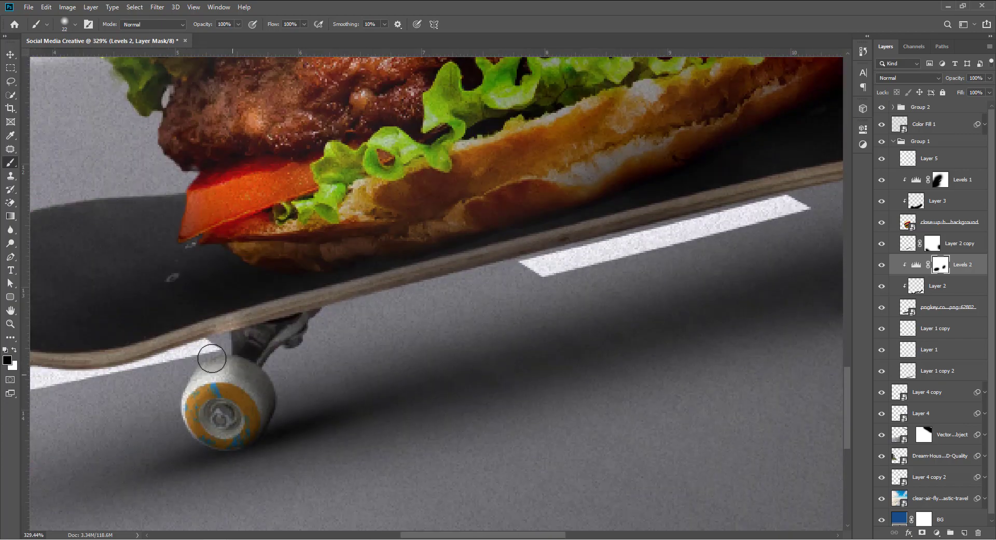
scroll(228, 332, "down", 2)
mouse_move(444, 353)
left_mouse_down()
mouse_move(388, 373)
mouse_move(231, 387)
left_mouse_up()
scroll(549, 279, "up", 3)
left_click_drag(548, 279, 543, 317)
scroll(592, 275, "down", 4)
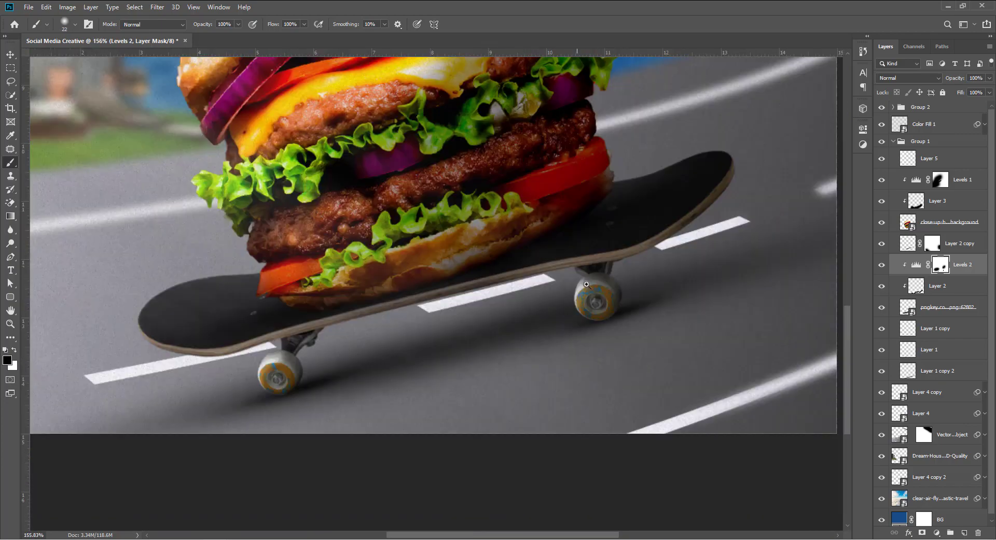
scroll(591, 272, "up", 4)
left_click_drag(586, 275, 566, 280)
left_click_drag(567, 281, 585, 265)
scroll(584, 265, "down", 8)
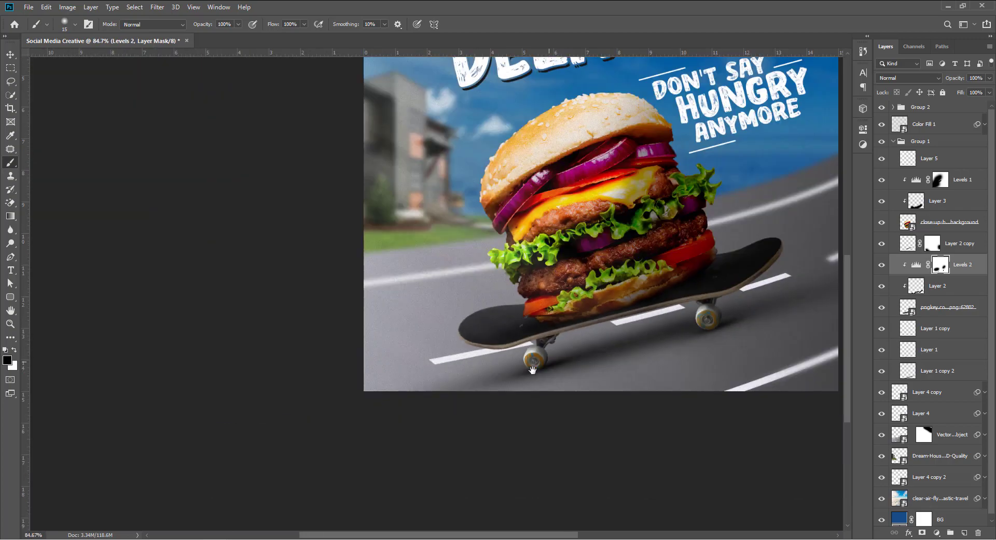
scroll(456, 361, "down", 2)
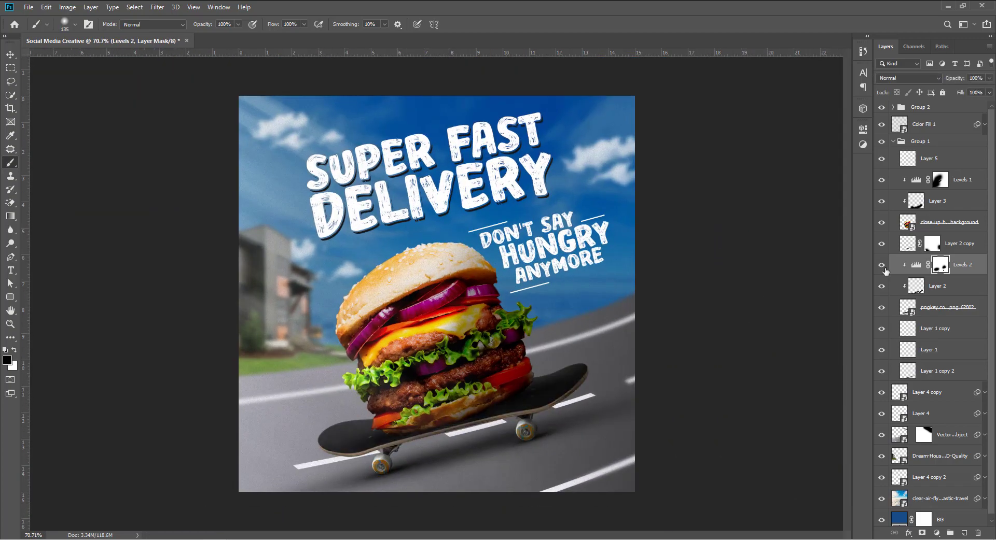
Step: Collapse Group 1 and add a Color Balance adjustment layer directly above Color Fill 1
scroll(554, 342, "down", 1)
left_click(892, 141)
left_click(921, 124)
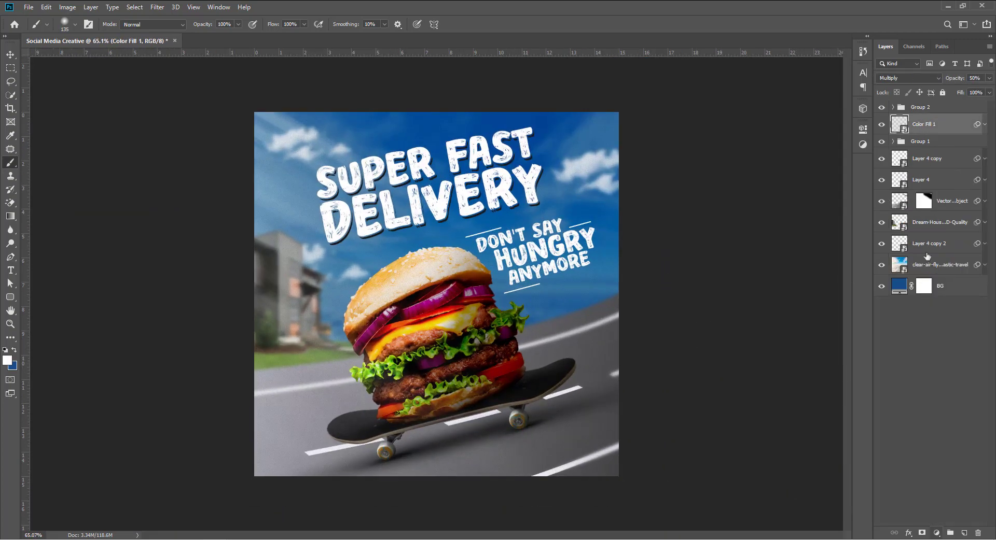
left_click(938, 532)
left_click(939, 439)
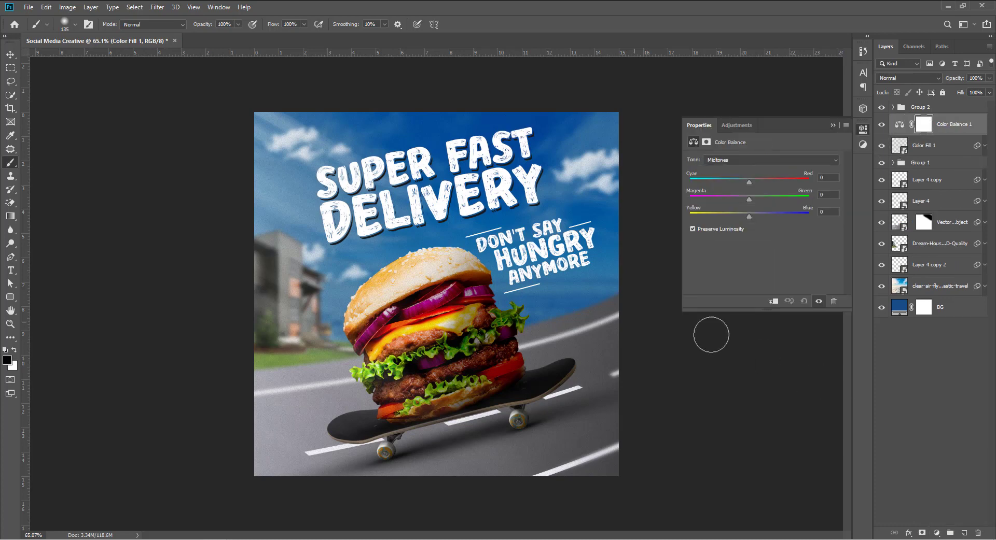
Step: Set the Color Balance midtones to +6 for Cyan–Red, -2 for Magenta–Green and -14 for Yellow–Blue
scroll(543, 265, "up", 3)
scroll(543, 265, "down", 1)
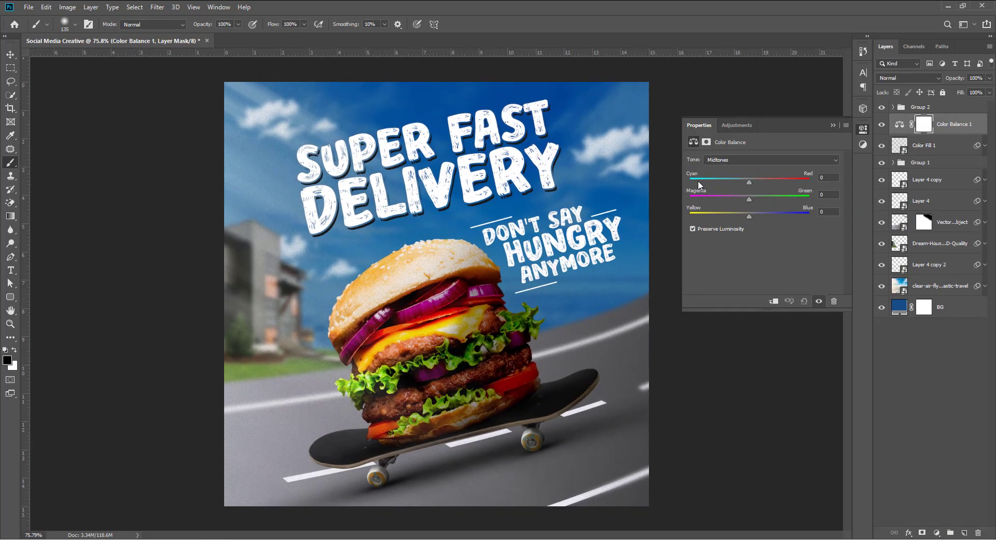
left_click(744, 162)
left_click(747, 170)
mouse_move(751, 181)
left_mouse_down()
mouse_move(741, 185)
mouse_move(755, 184)
mouse_move(746, 201)
mouse_move(753, 193)
left_mouse_up()
left_click(755, 161)
left_click(757, 179)
mouse_move(750, 200)
left_mouse_down()
mouse_move(761, 203)
mouse_move(748, 203)
left_mouse_up()
left_click_drag(750, 216, 751, 216)
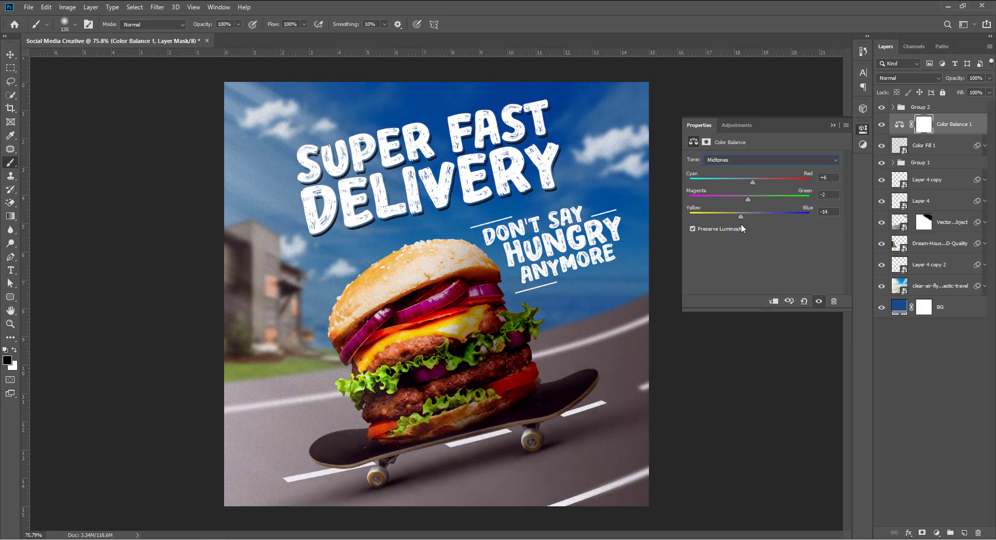
Step: Adjust the Yellow–Blue balance of the Color Balance highlights and compare the design with and without the adjustment
left_click(757, 160)
left_click(757, 186)
left_click_drag(746, 216, 748, 219)
left_click(832, 126)
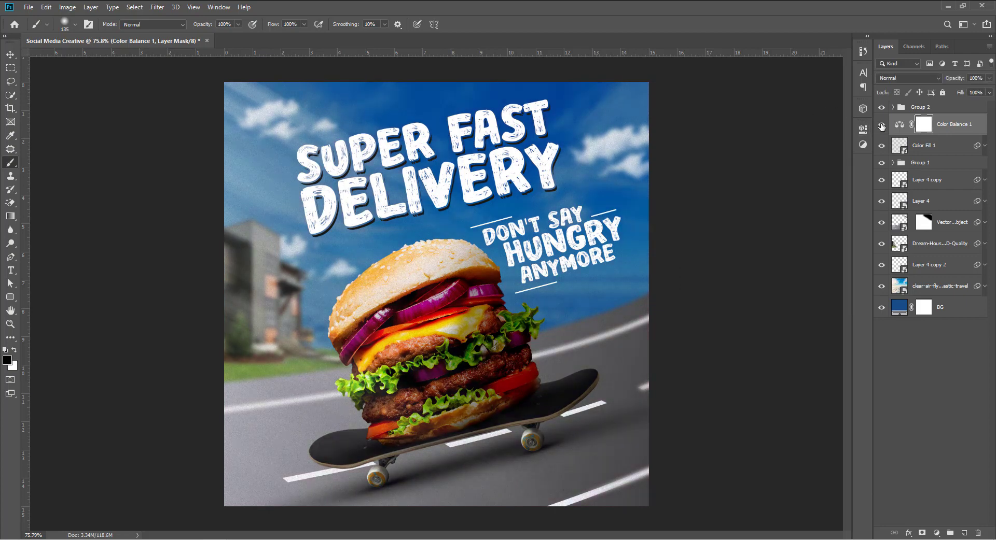
scroll(684, 269, "down", 3)
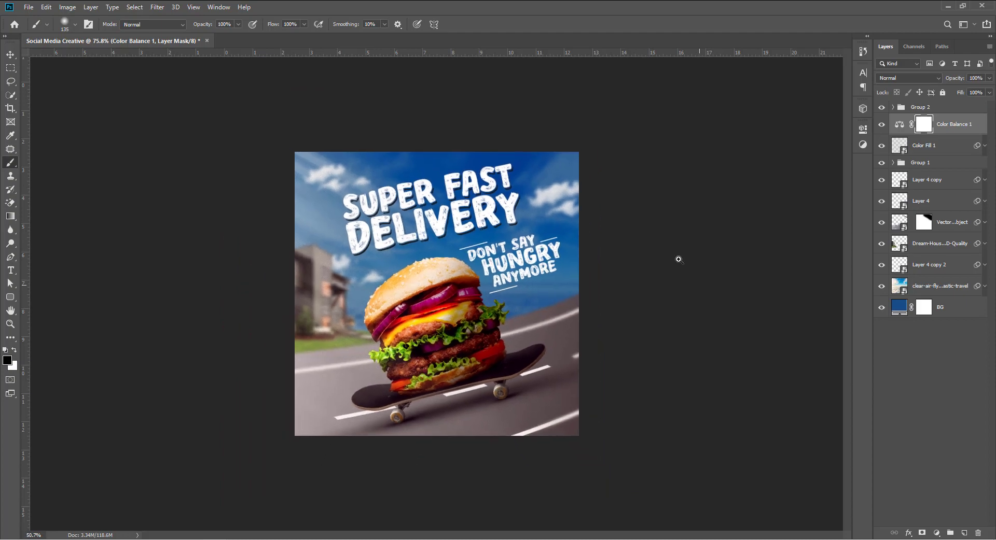
scroll(679, 262, "up", 2)
scroll(683, 264, "down", 1)
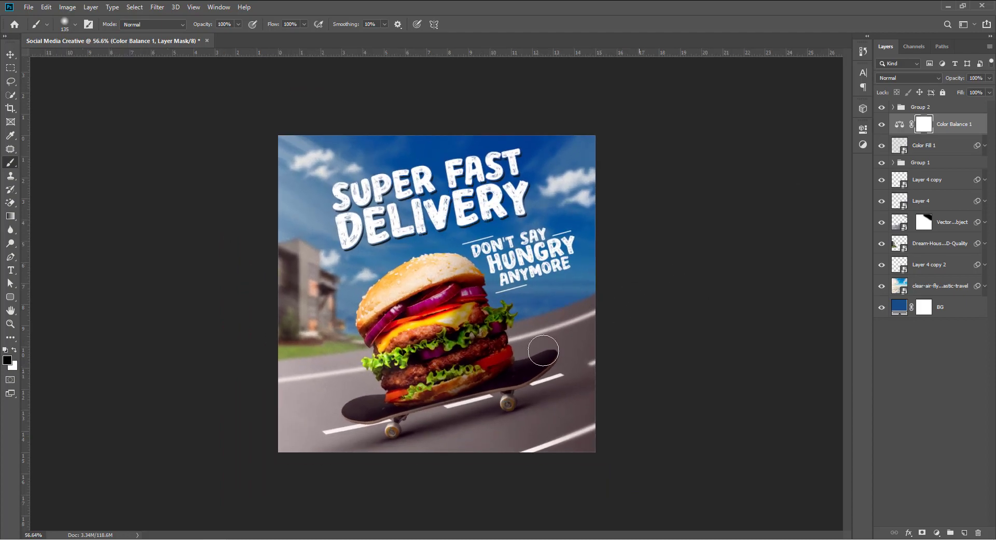
scroll(543, 351, "up", 2)
Step: Raise the opacity of the Color Fill 1 noise layer to 100%
left_click(937, 145)
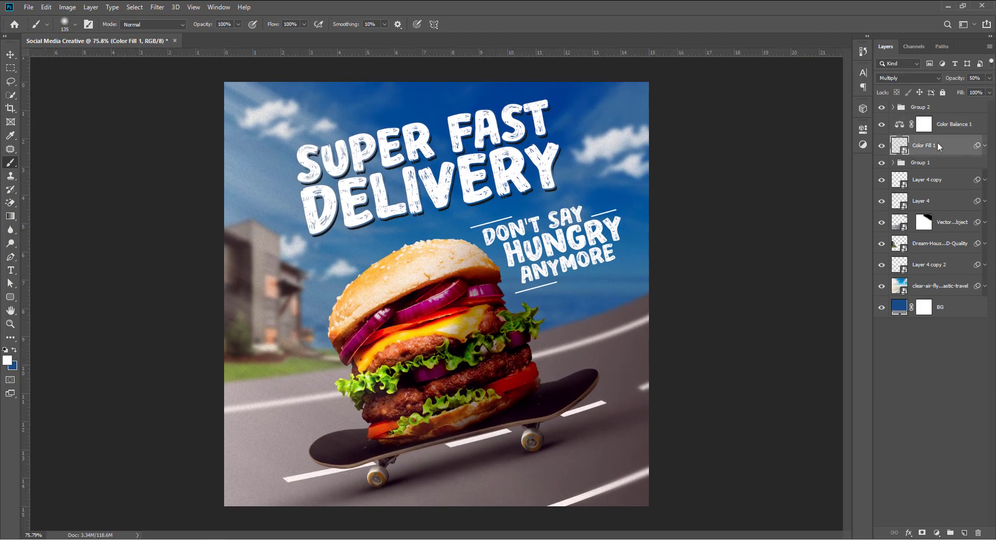
left_click_drag(971, 80, 985, 88)
left_click_drag(995, 86, 977, 97)
left_click(987, 79)
left_click_drag(959, 90, 991, 97)
left_click(932, 144)
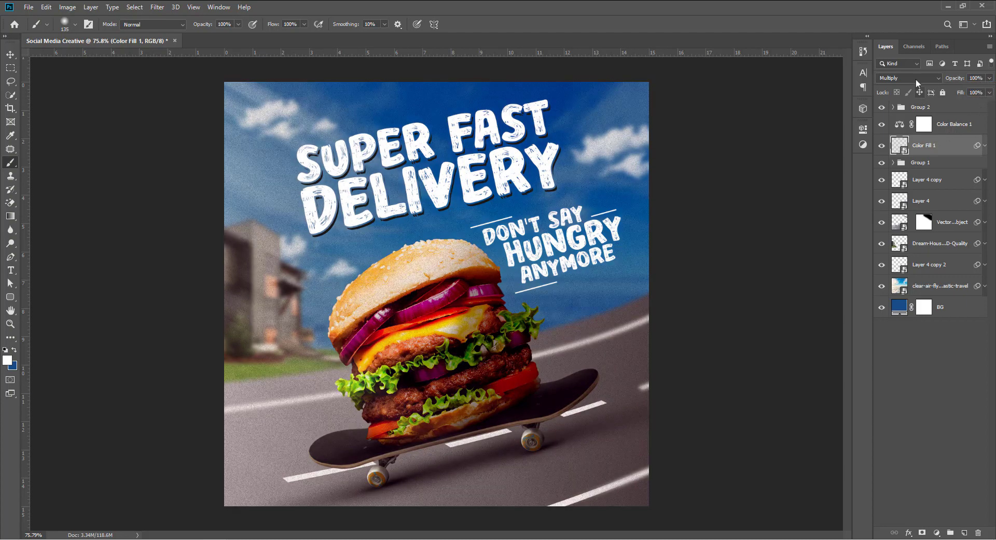
Step: Try the Soft Light blend mode on Color Fill 1 and compare the design with the layer shown and hidden
left_click(914, 78)
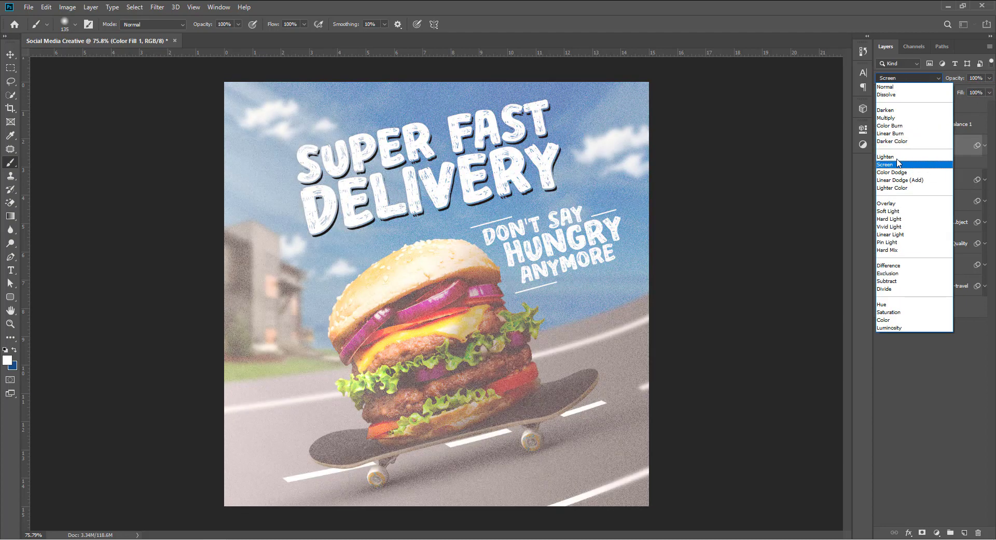
left_click(895, 211)
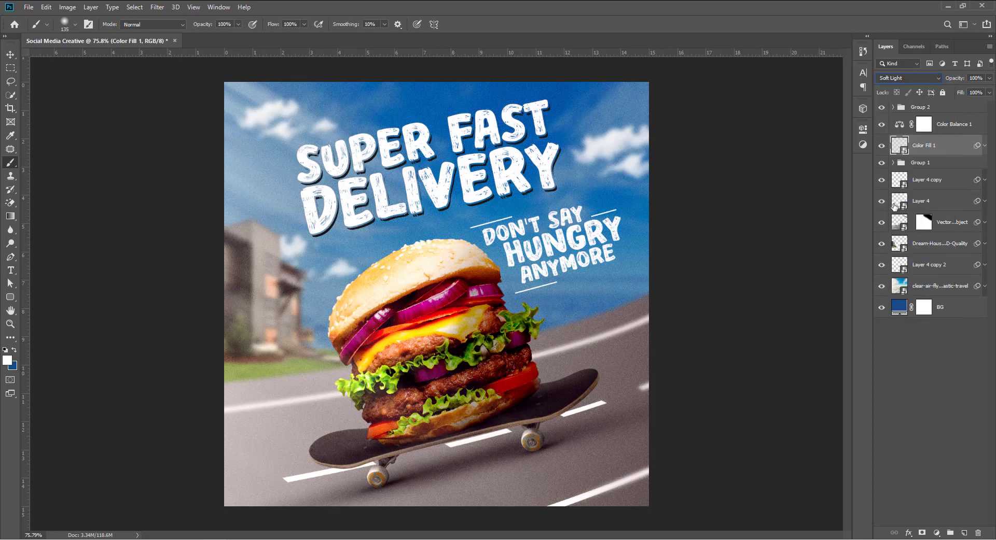
left_click(882, 147)
left_click(882, 147)
left_click(882, 147)
left_click(882, 147)
left_click(882, 147)
left_click(882, 147)
Step: Try a 49% fill on Color Fill 1, and return the fill to 100%
left_click_drag(960, 93, 950, 99)
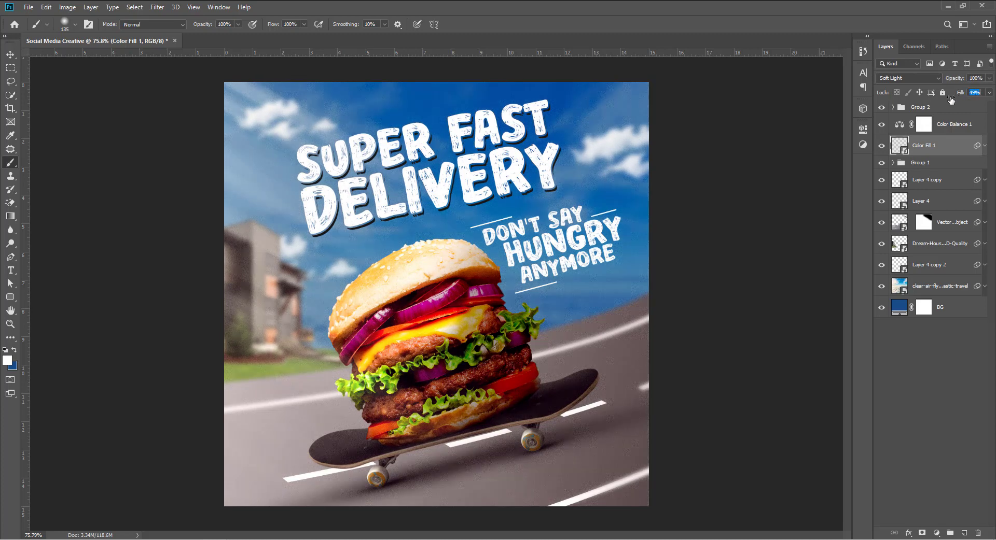
type("100")
key("Return")
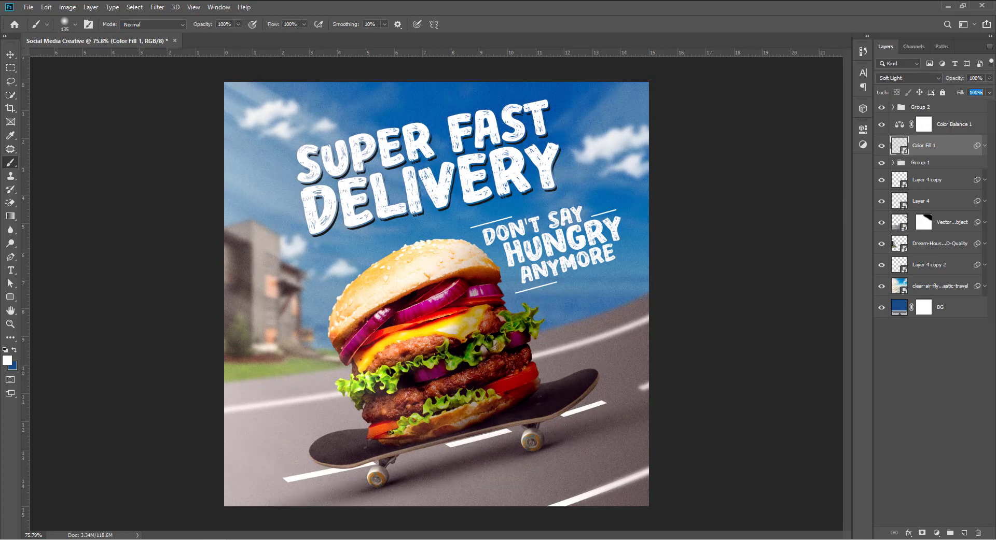
Step: Set Color Fill 1 to the Multiply blend mode with 50% fill, and deselect all layers
left_click(932, 83)
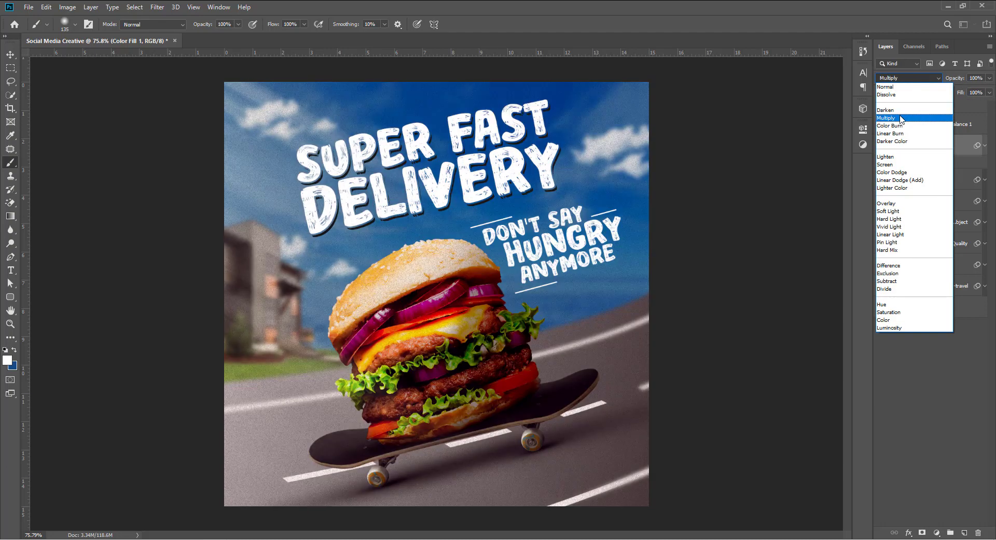
left_click(929, 109)
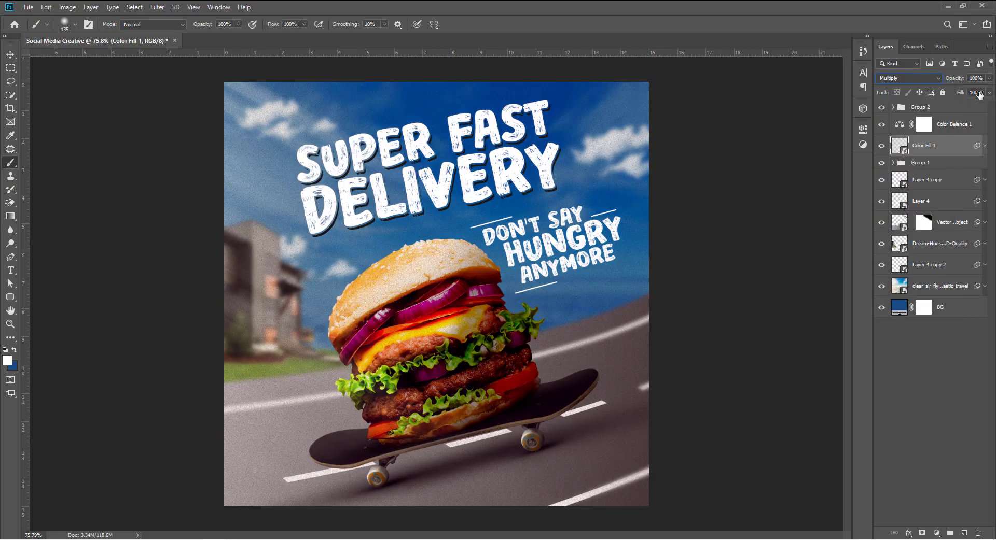
left_click_drag(961, 95, 947, 97)
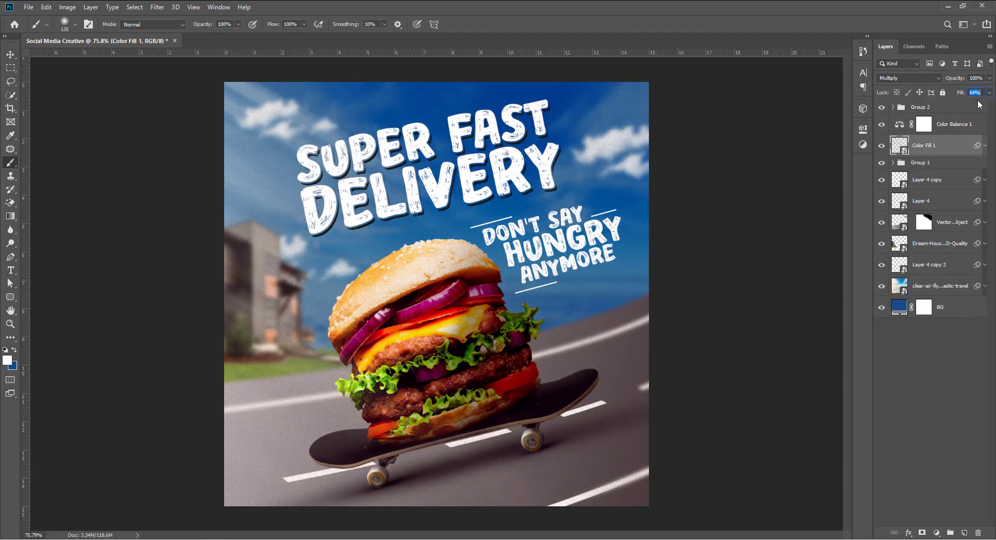
type("50")
left_click(11, 55)
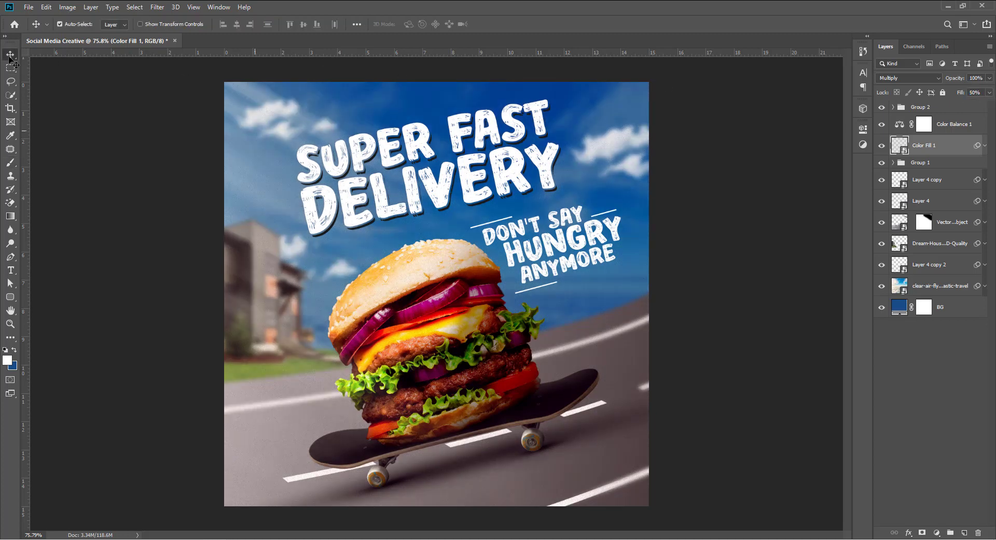
left_click(687, 177)
left_click_drag(696, 308, 688, 298)
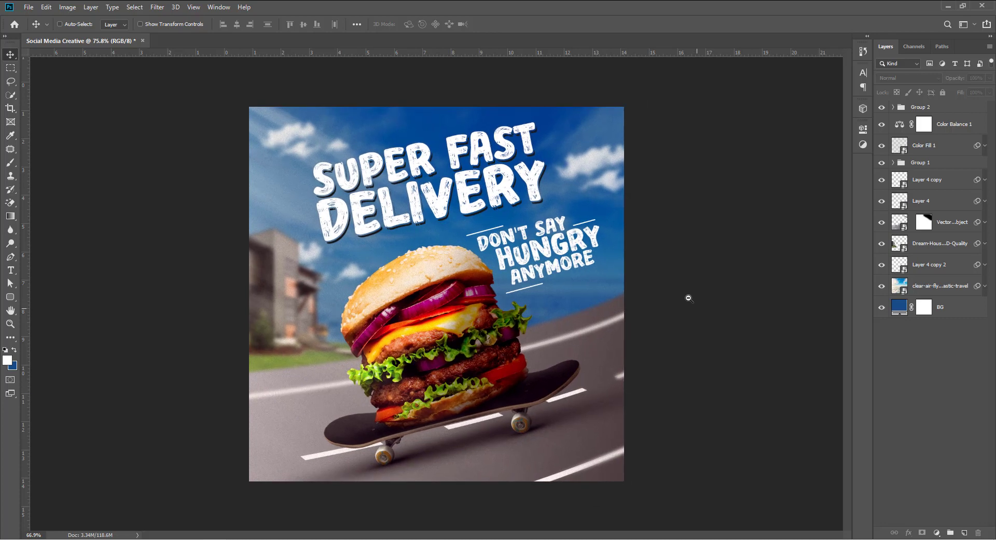
left_click_drag(688, 299, 688, 301)
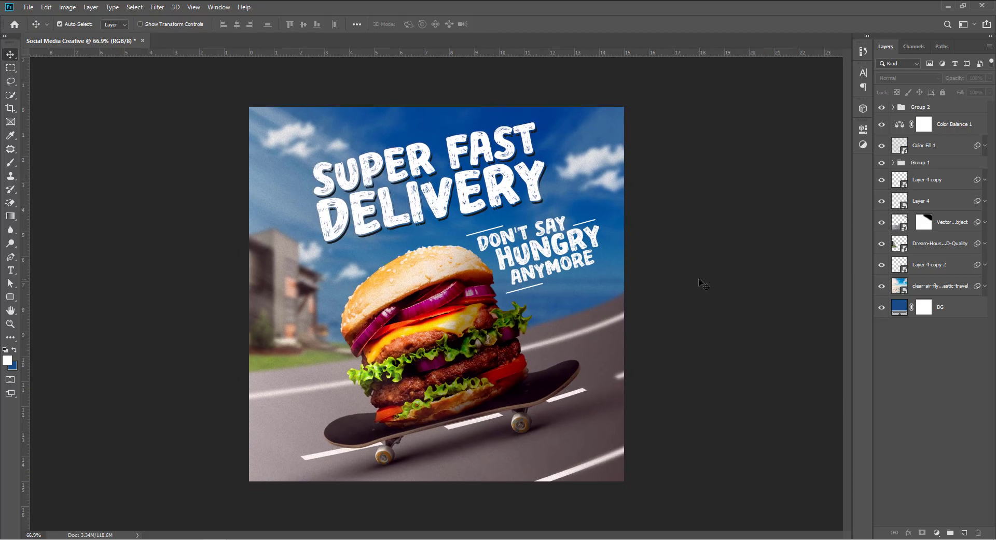